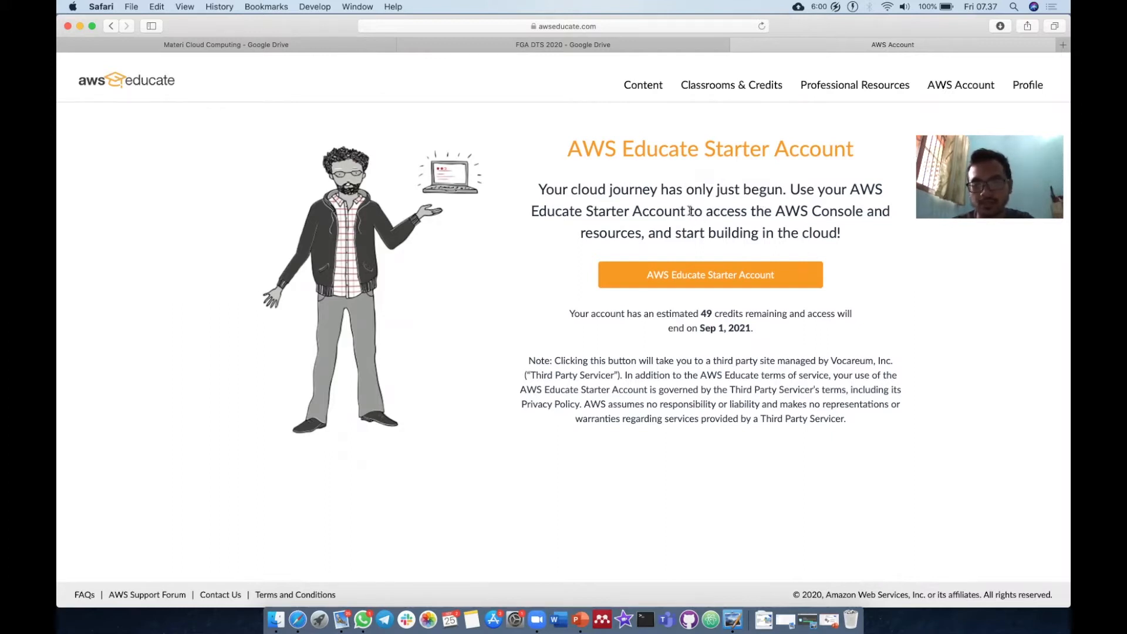
Step: Open the AWS Management Console from the AWS Educate Starter Account page, allowing its blocked pop-up window
click(705, 275)
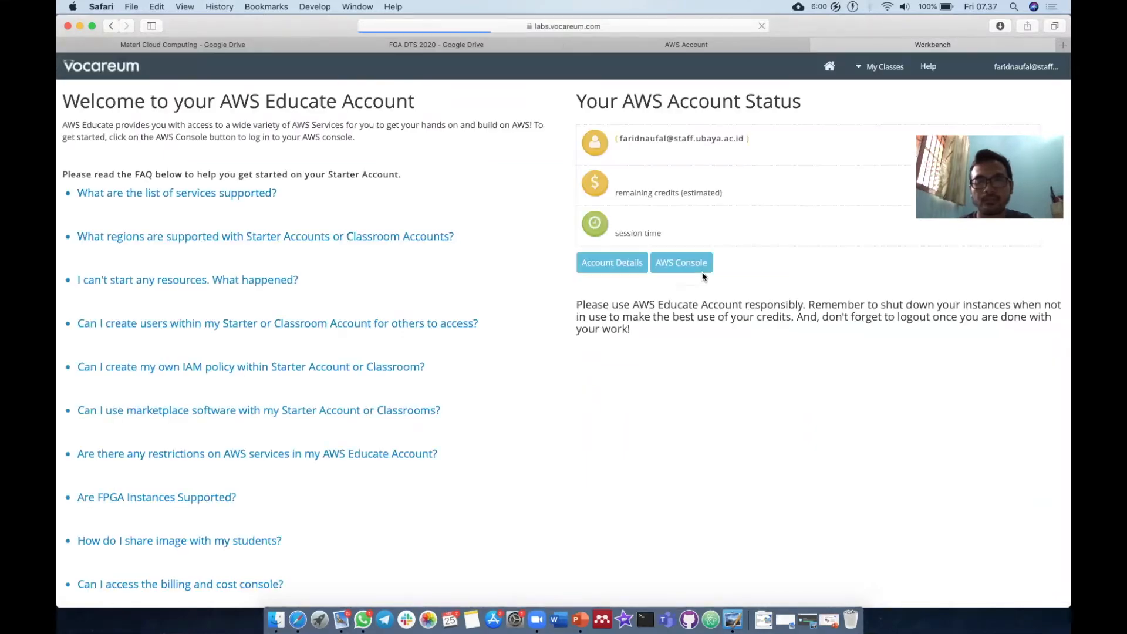
click(693, 268)
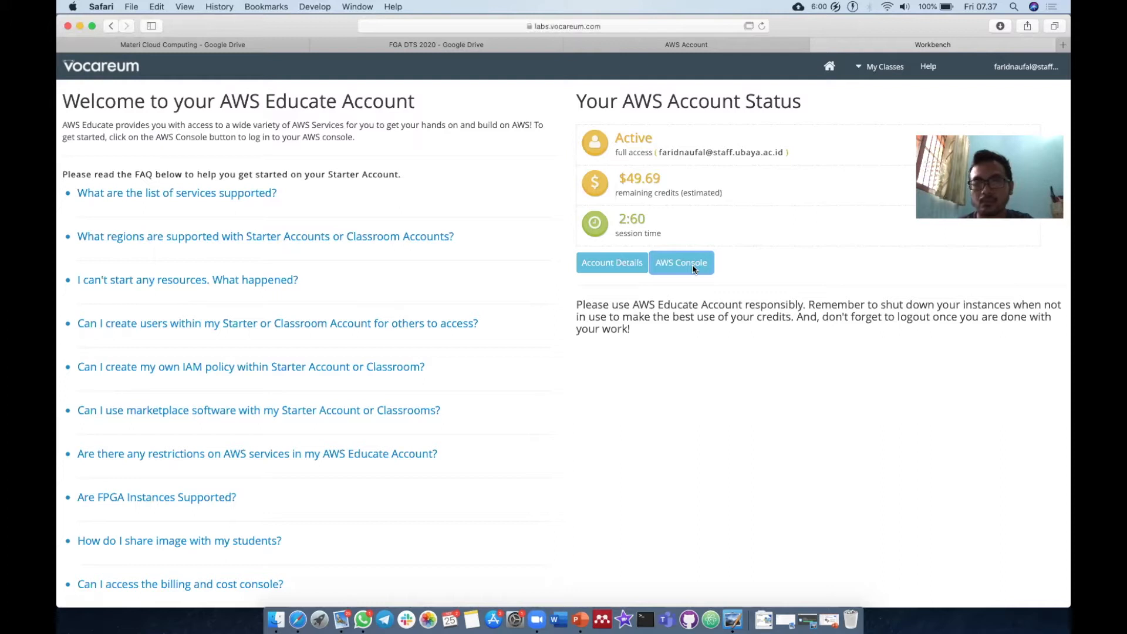
click(749, 26)
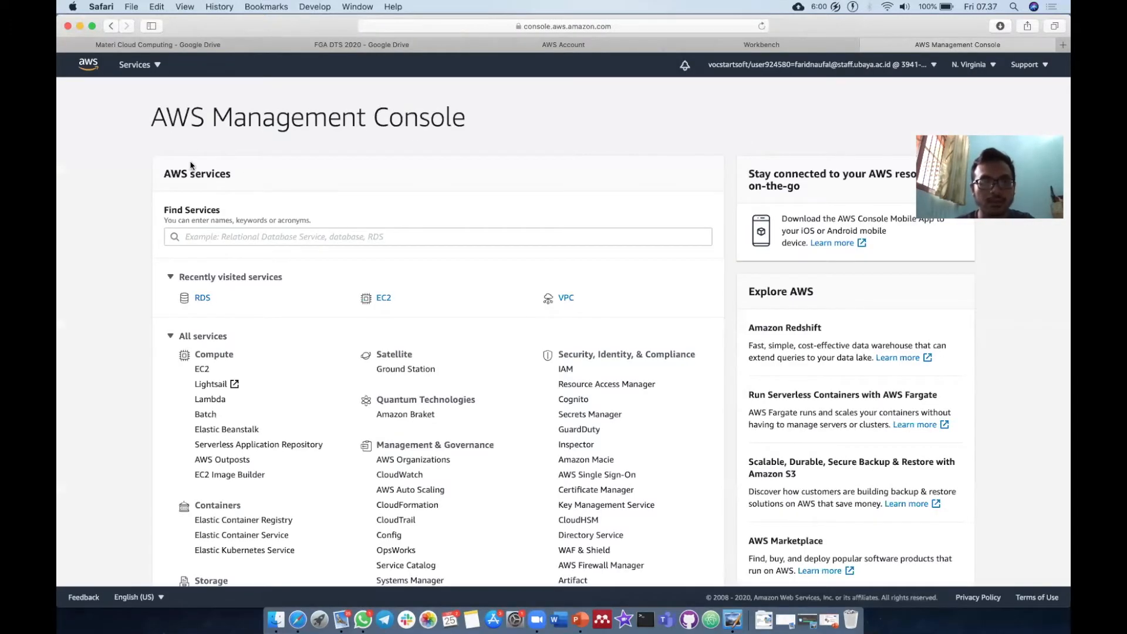
Step: Go to the RDS service and start creating a new database
click(153, 65)
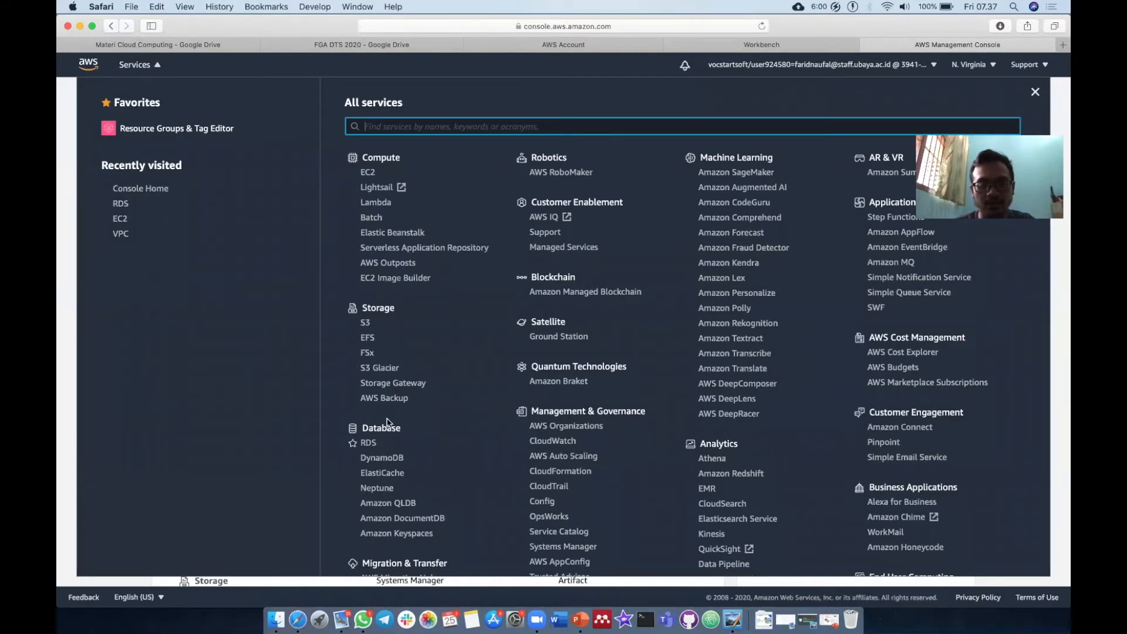
click(369, 443)
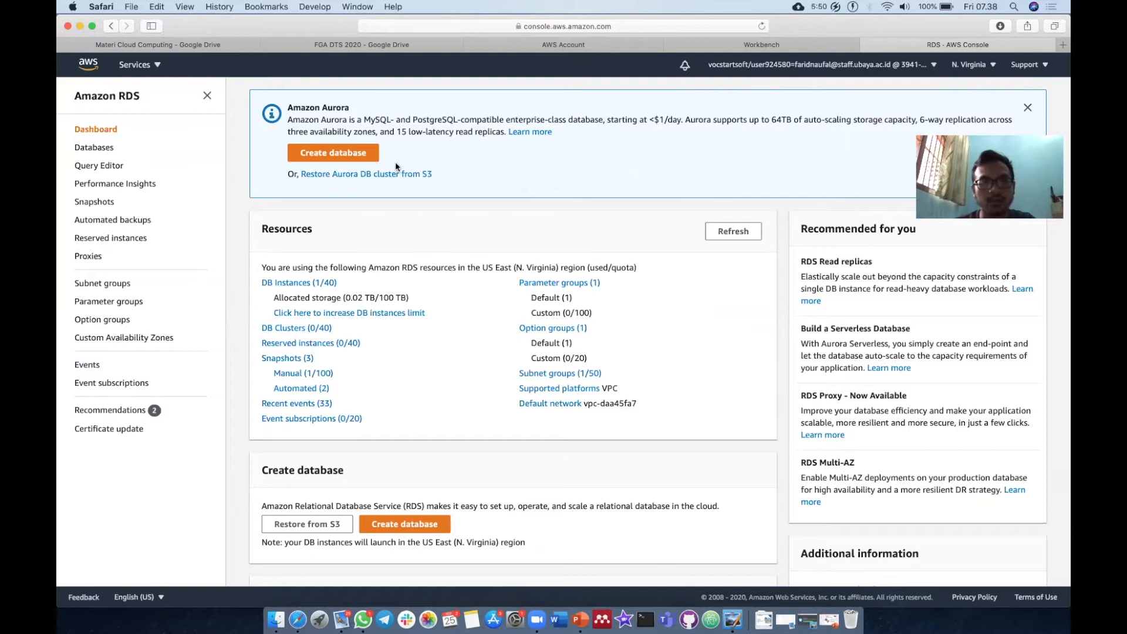
click(327, 156)
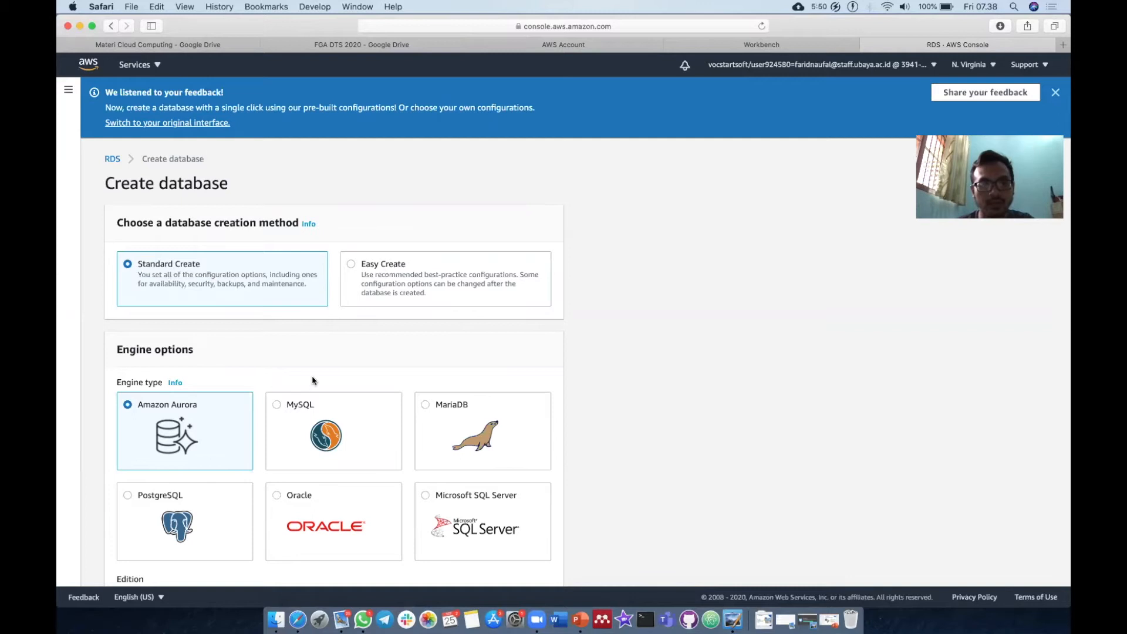
Step: Choose MySQL as the database engine type
scroll(650, 360, down, 5)
scroll(649, 360, up, 3)
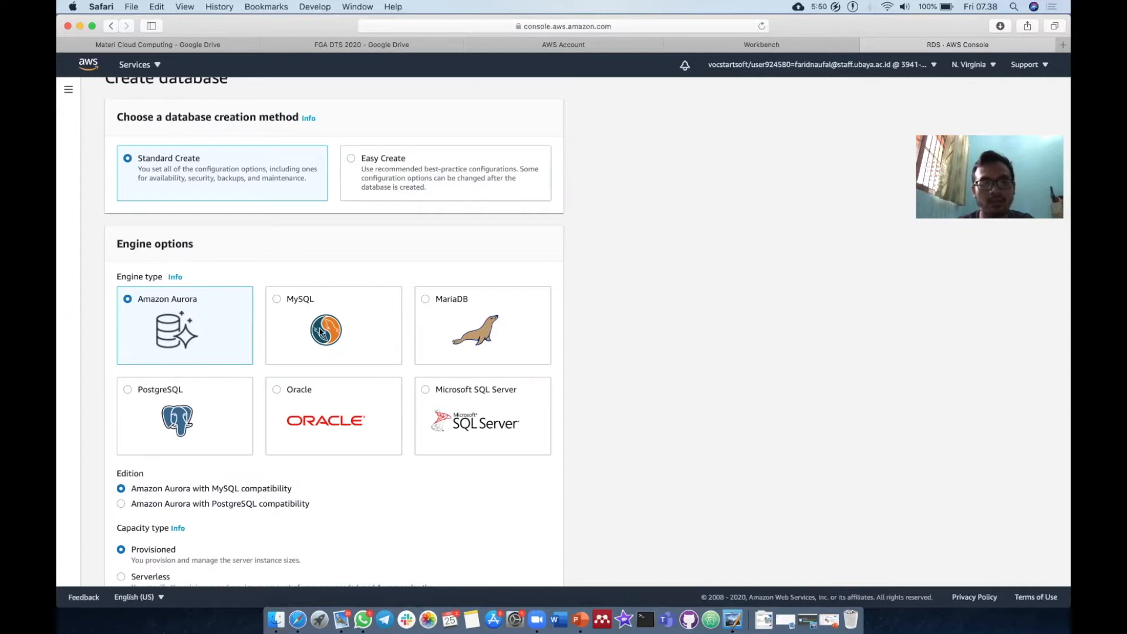
click(286, 301)
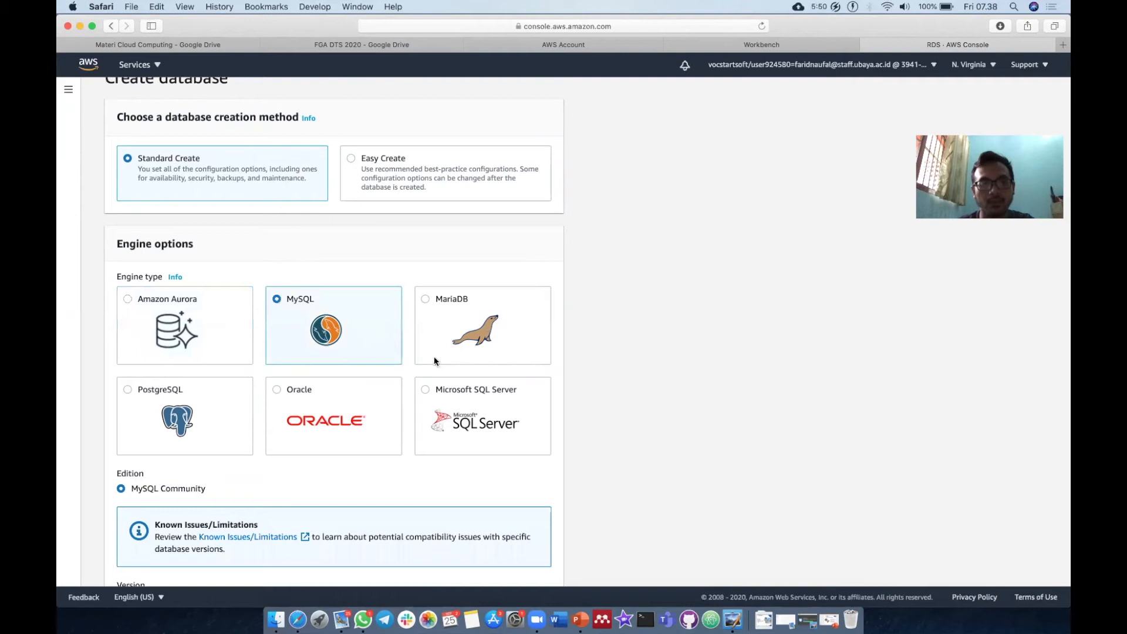
Step: Choose the Free tier template for the MySQL database
scroll(452, 357, down, 3)
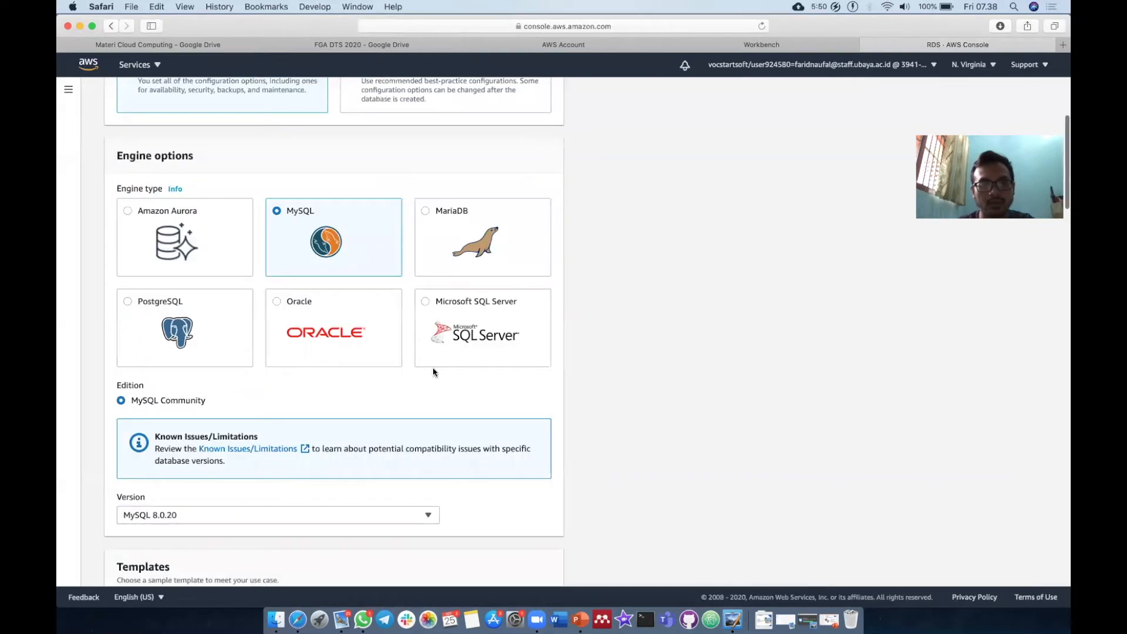
scroll(432, 367, down, 2)
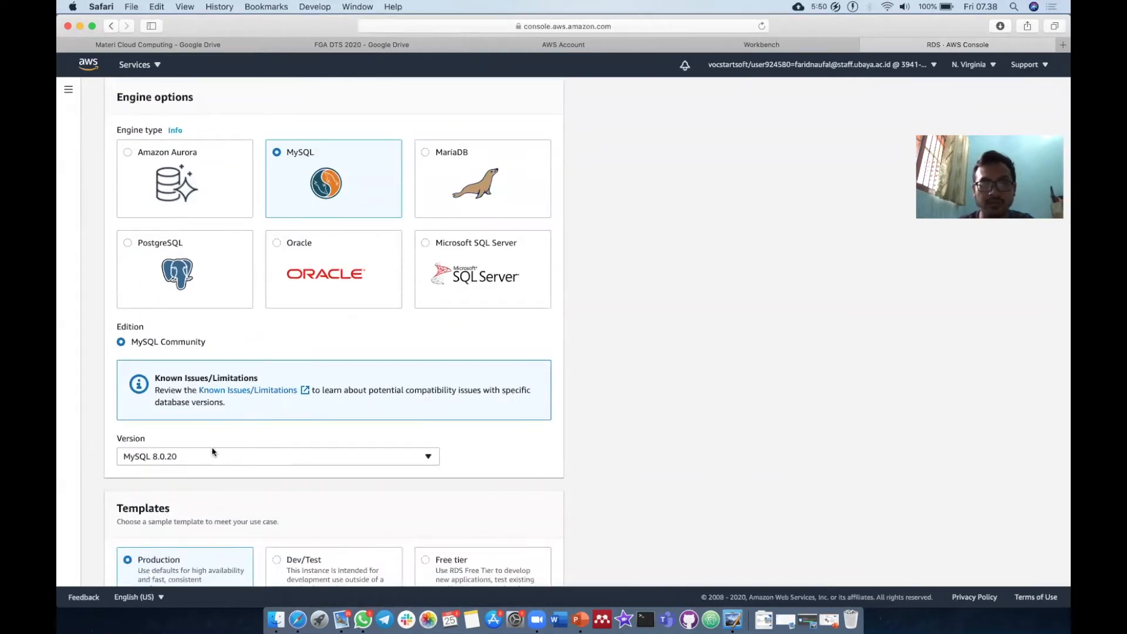
scroll(202, 452, down, 5)
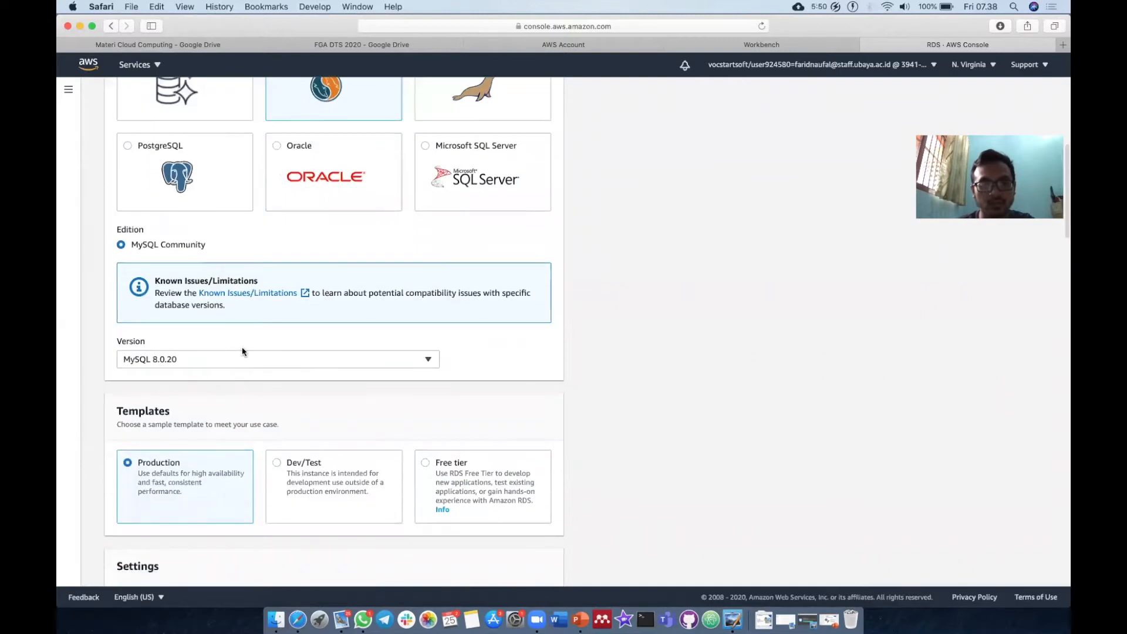
scroll(243, 351, down, 2)
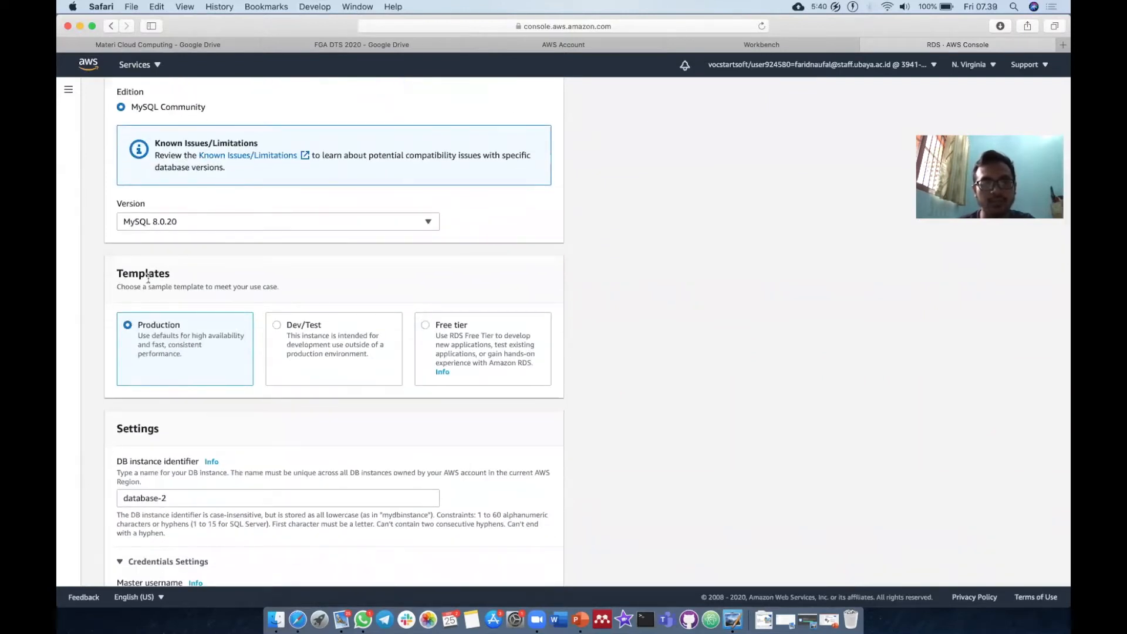
click(426, 326)
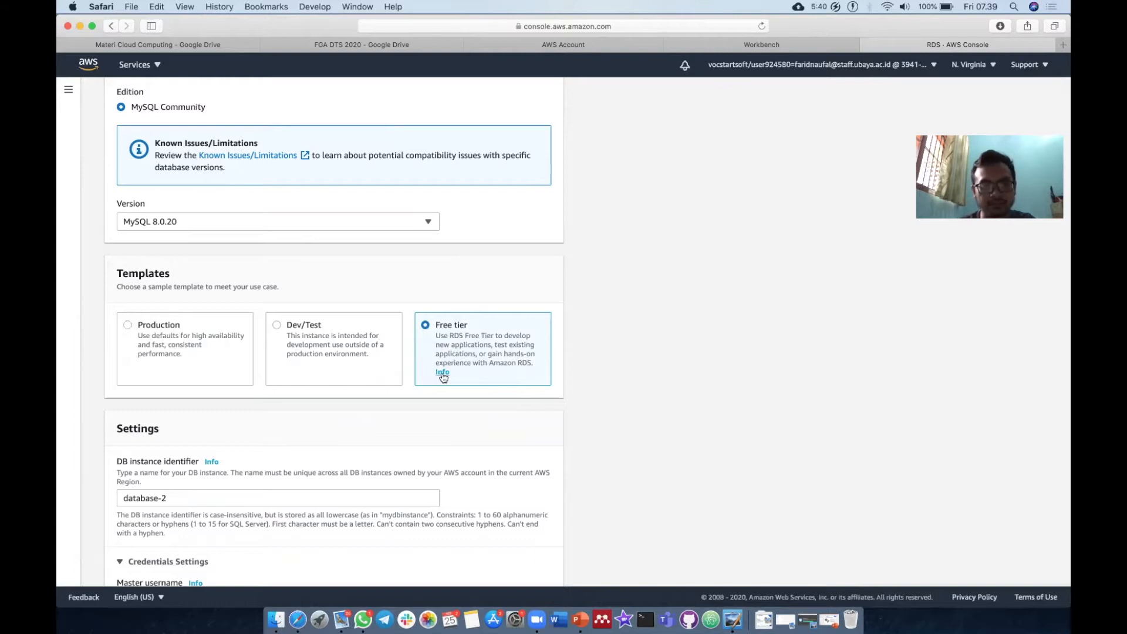
Step: Set the DB instance identifier to aws-database
scroll(443, 377, down, 5)
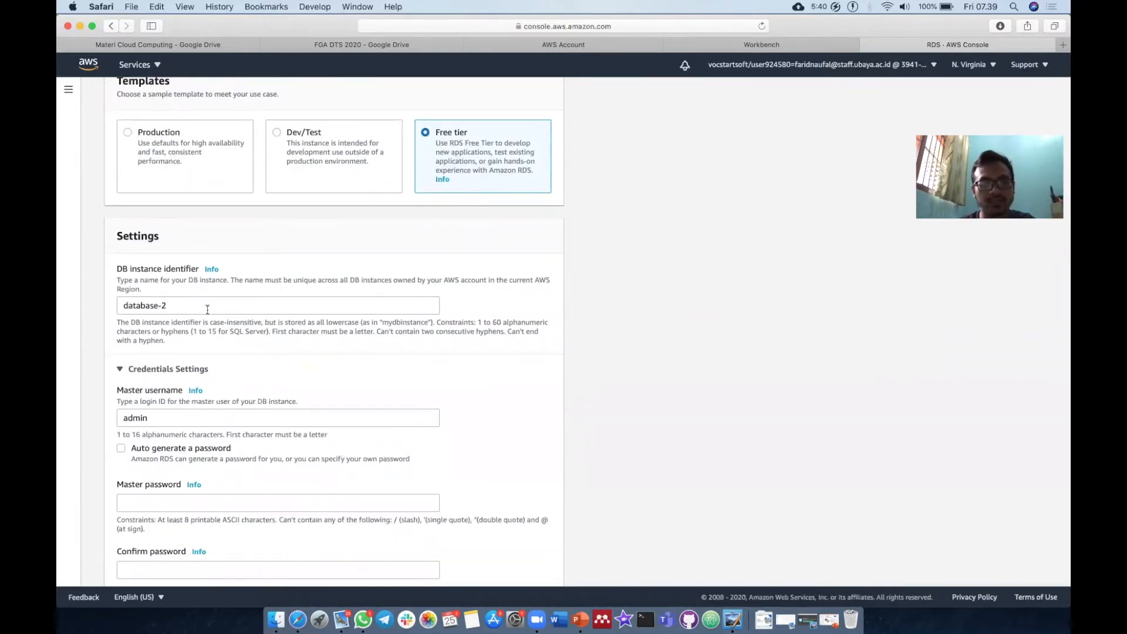
drag(207, 310, 59, 294)
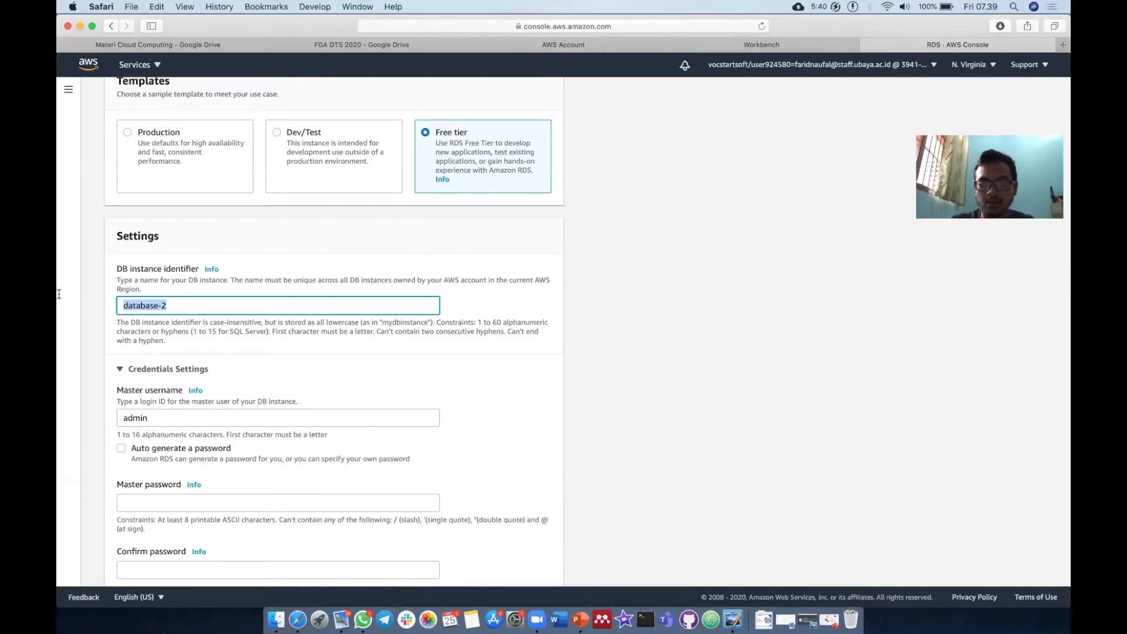
text(aws-database)
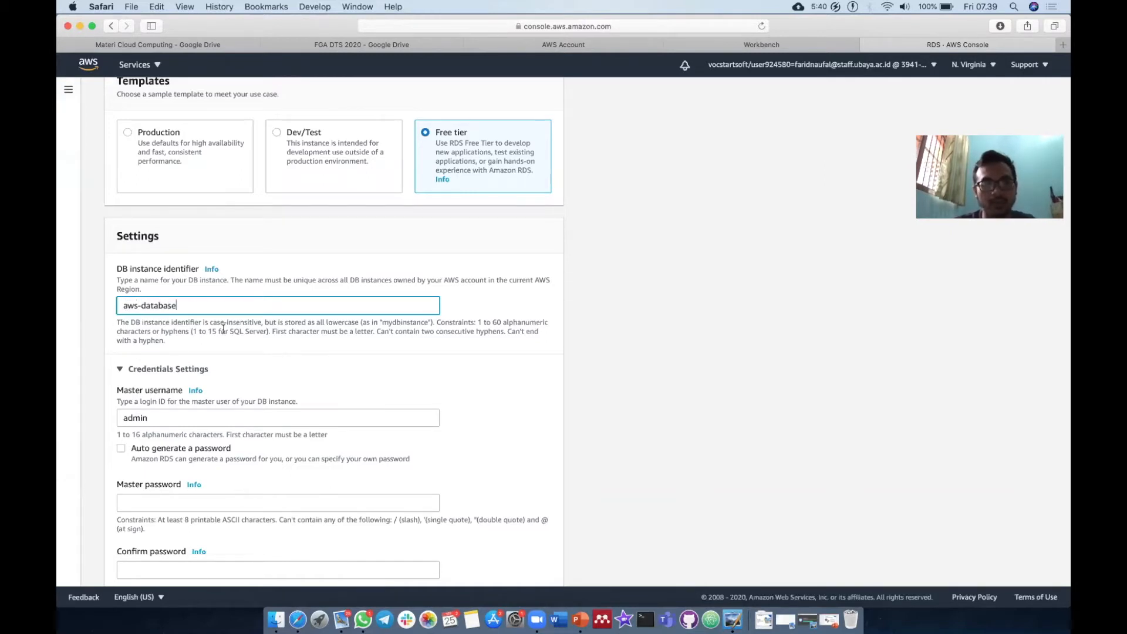
Step: Keep admin as the master username and decline the browser's suggested strong password for the master password
scroll(223, 329, down, 4)
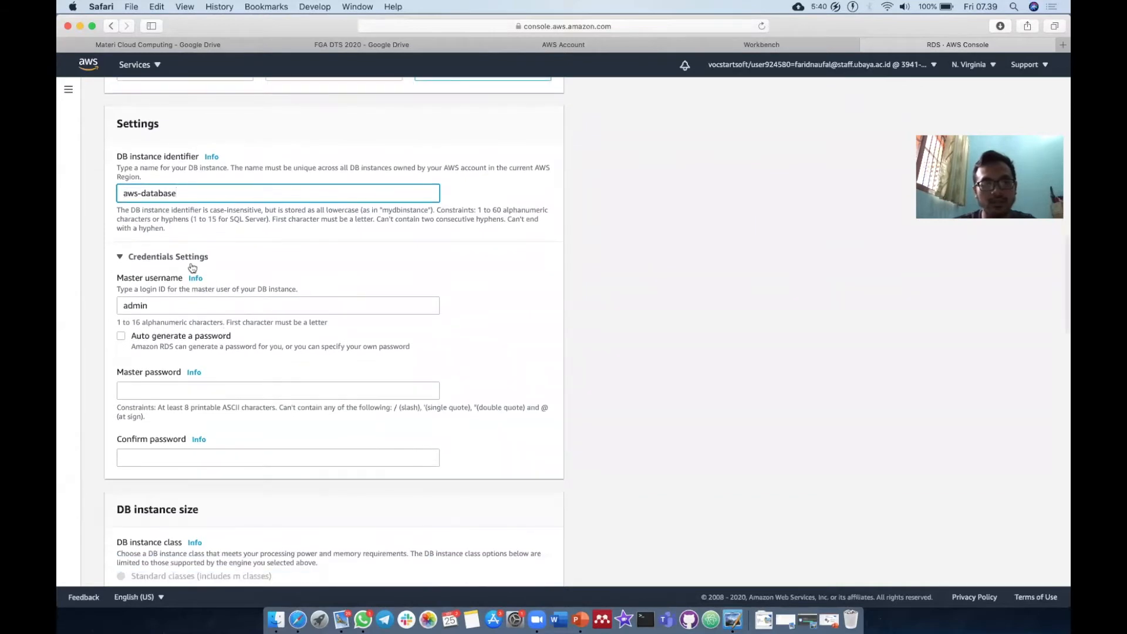
click(193, 309)
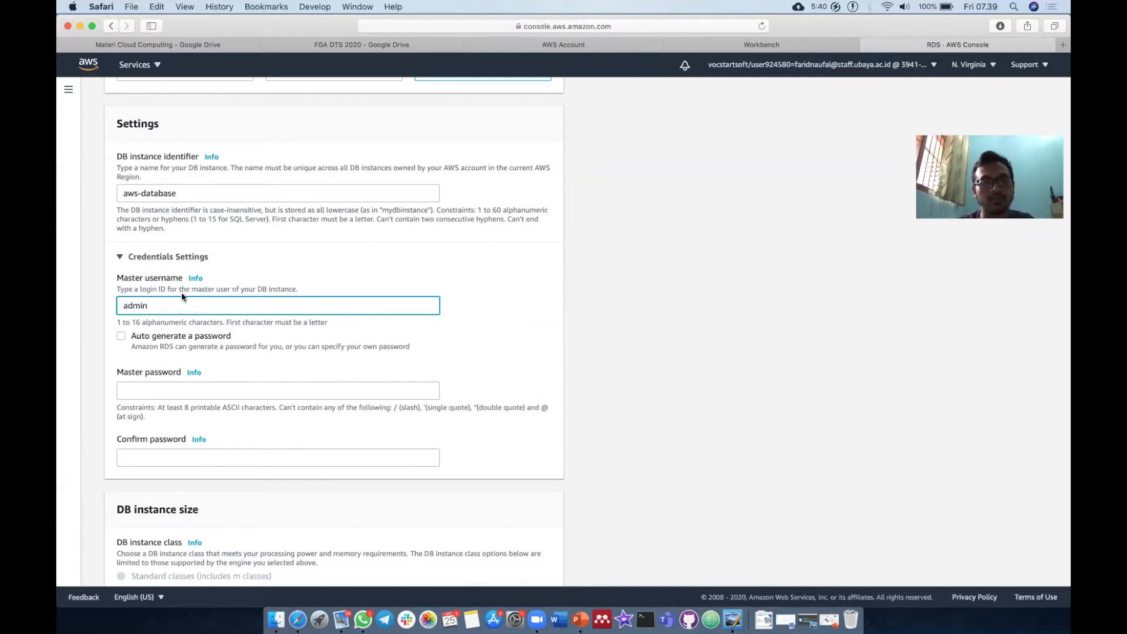
scroll(170, 317, down, 2)
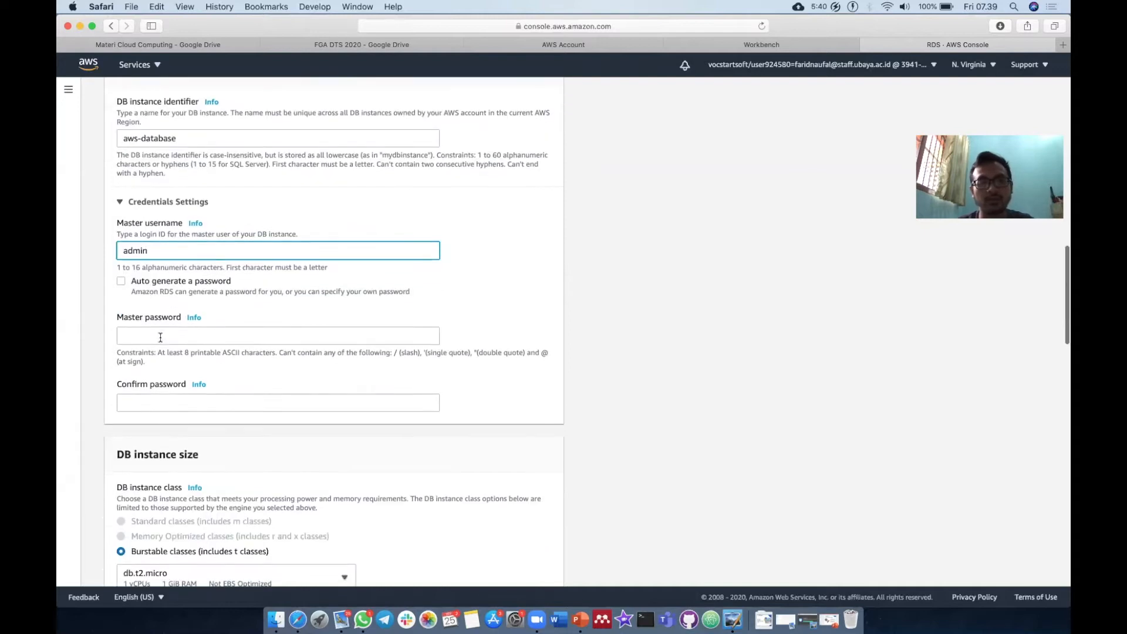
click(160, 337)
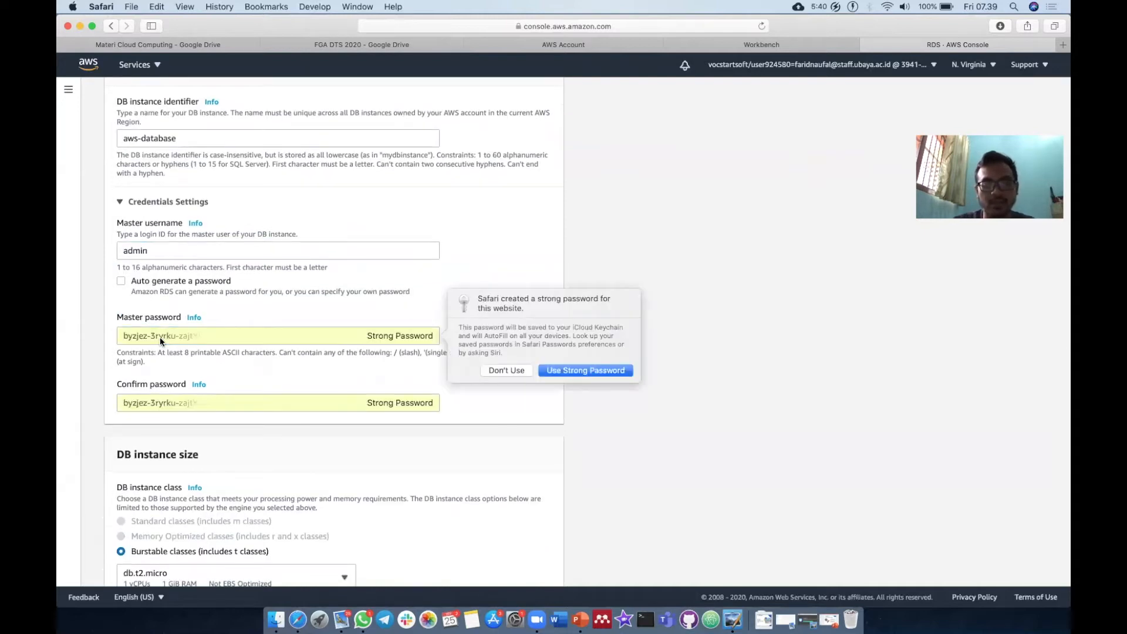
click(510, 371)
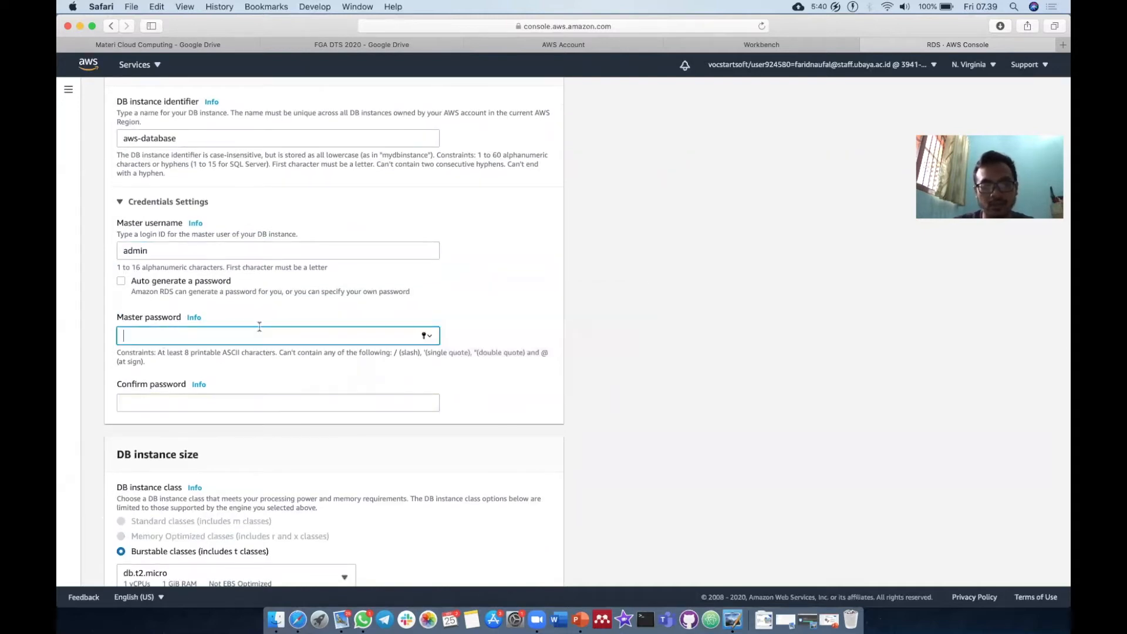
text(••••••••••••)
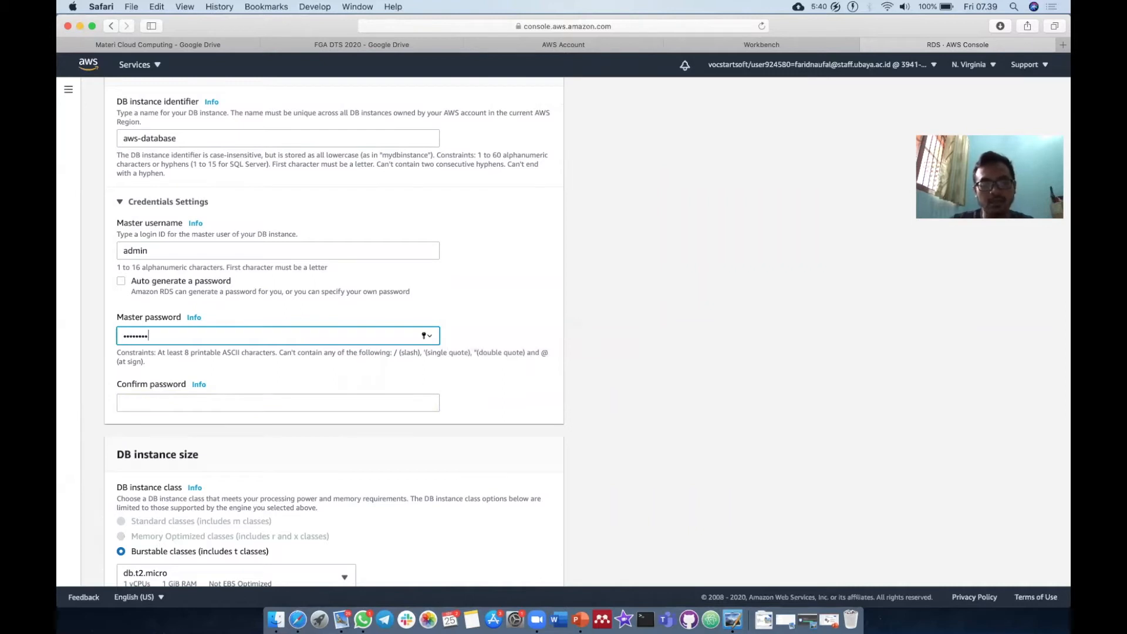
text(•)
key(Tab)
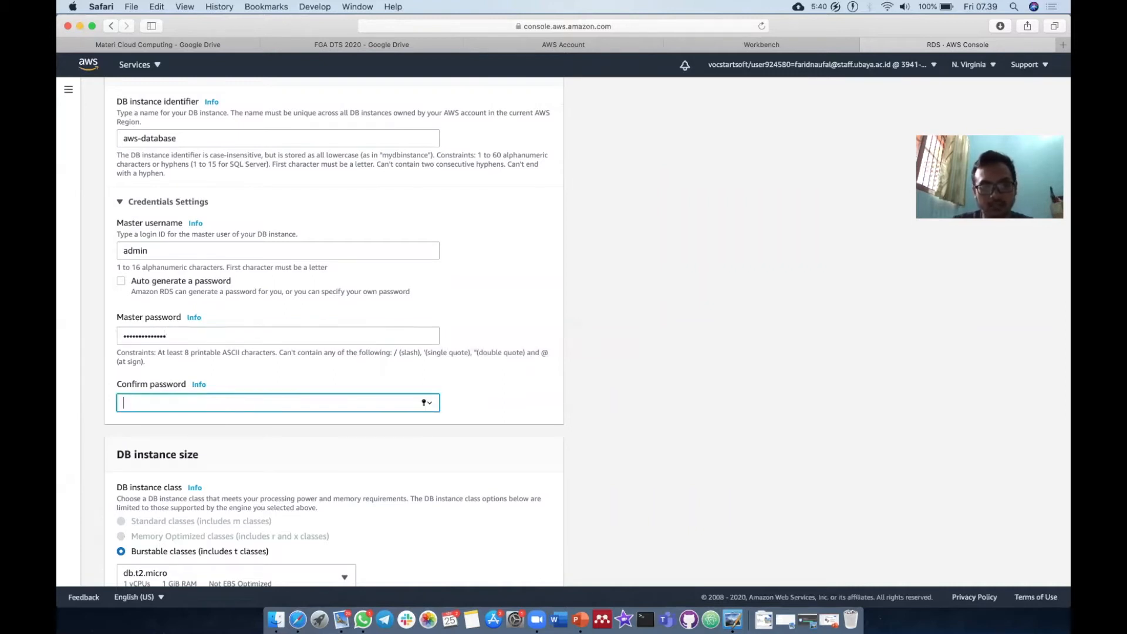
click(260, 328)
text(••••)
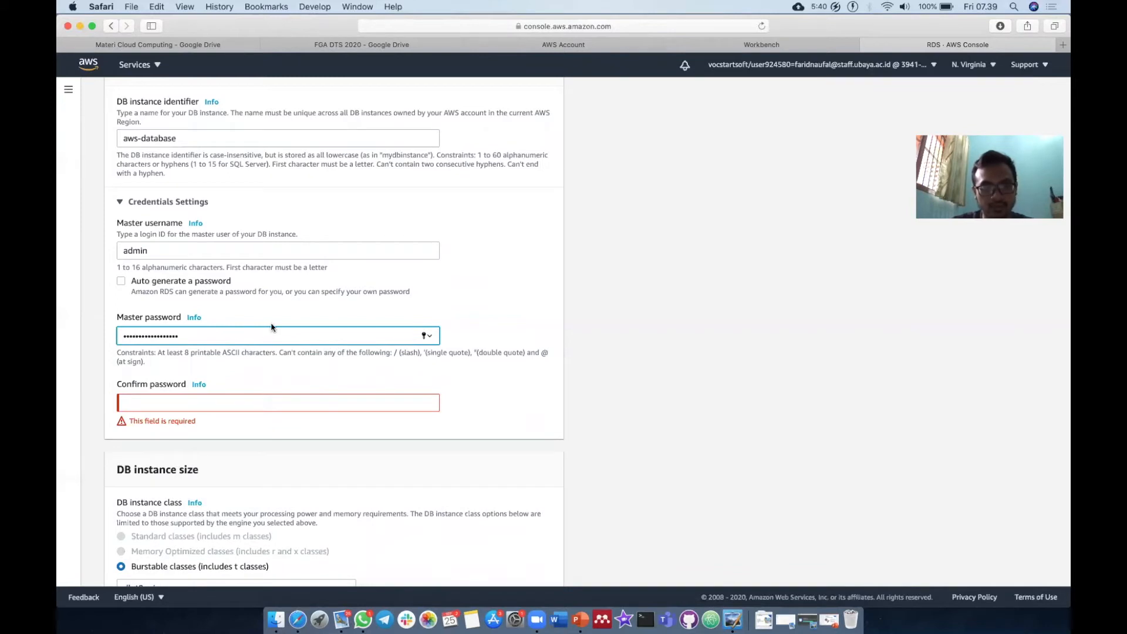
Step: Replace the master password with the chosen password and enter the same one in the confirm password field
key(super+a)
text(••••••••••••••)
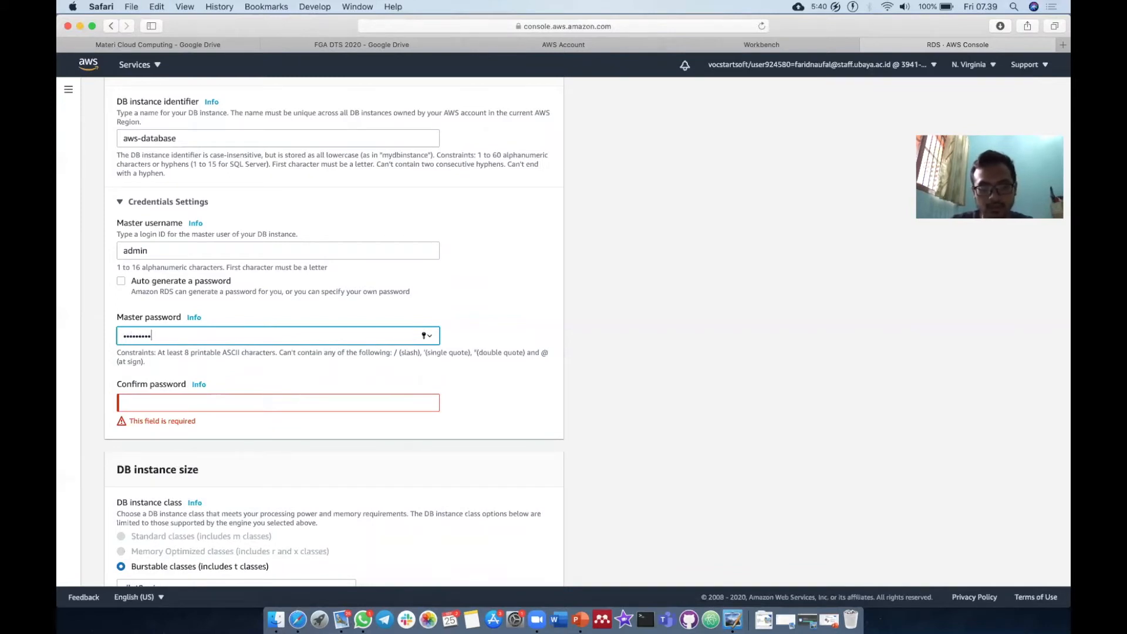
key(Tab)
text(••••••••••••••)
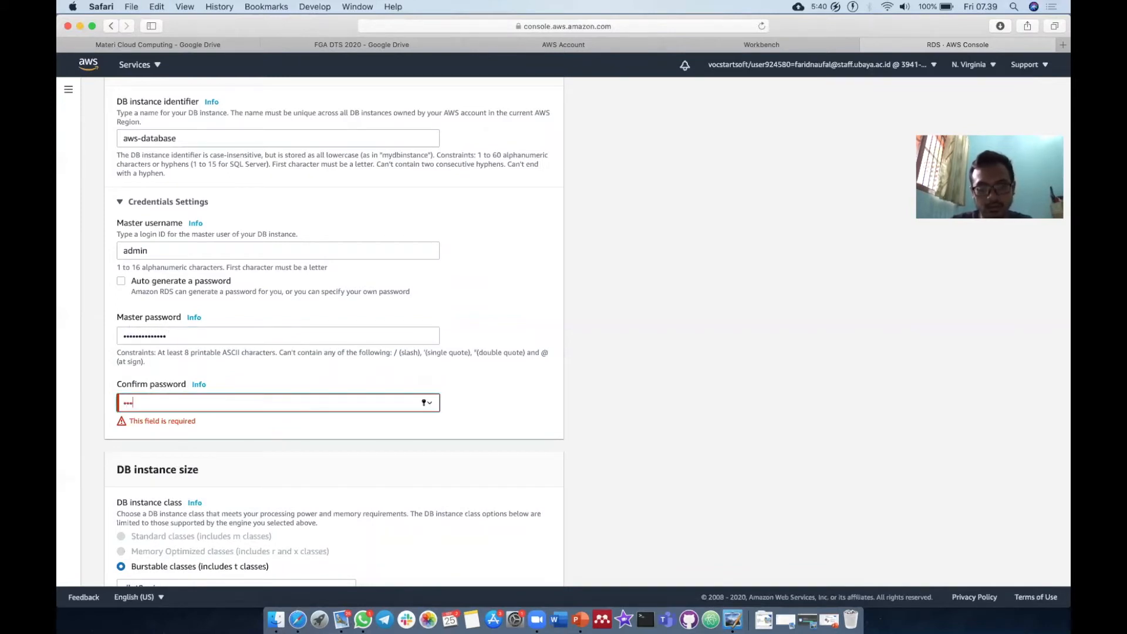
text(••)
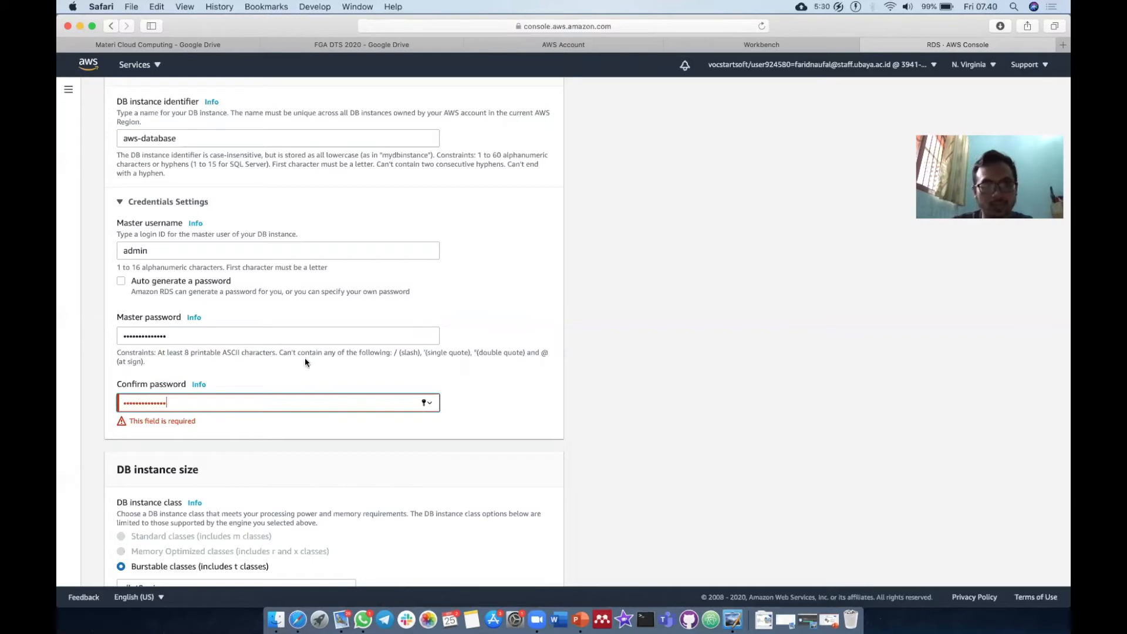
Step: Examine the available DB instance classes and the storage type, allocated storage and autoscaling settings
scroll(304, 357, down, 5)
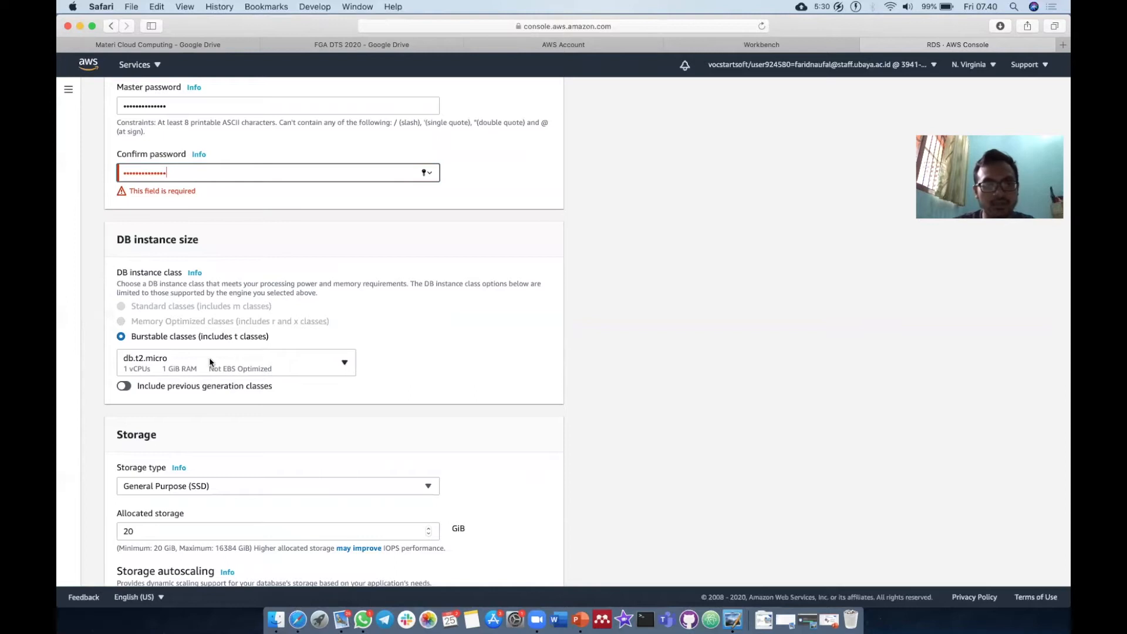
scroll(223, 360, down, 1)
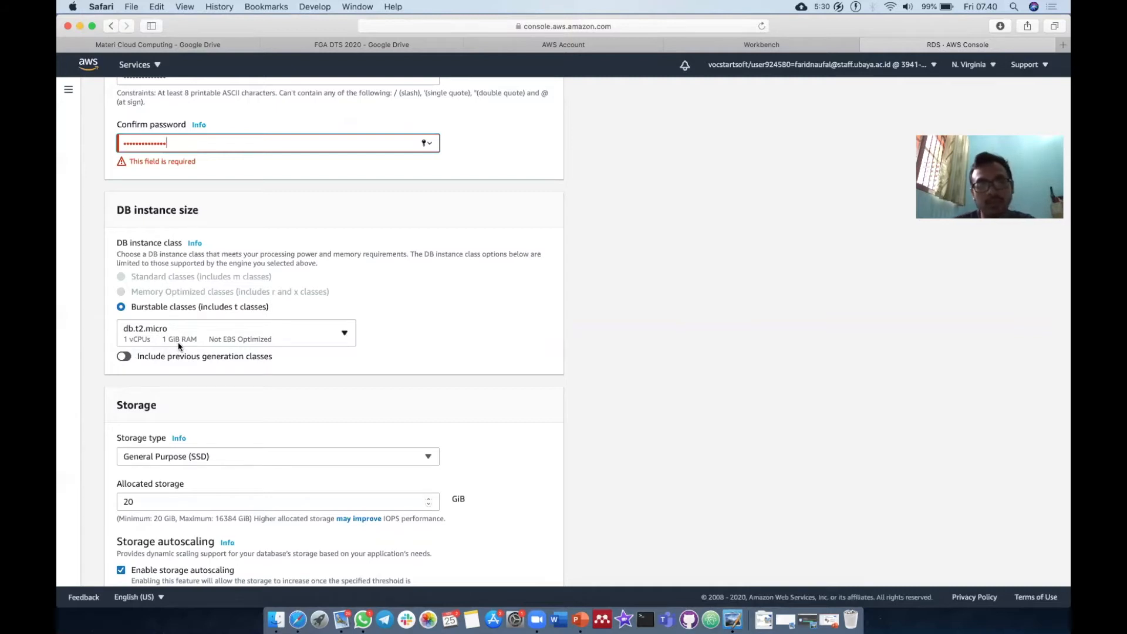
click(281, 338)
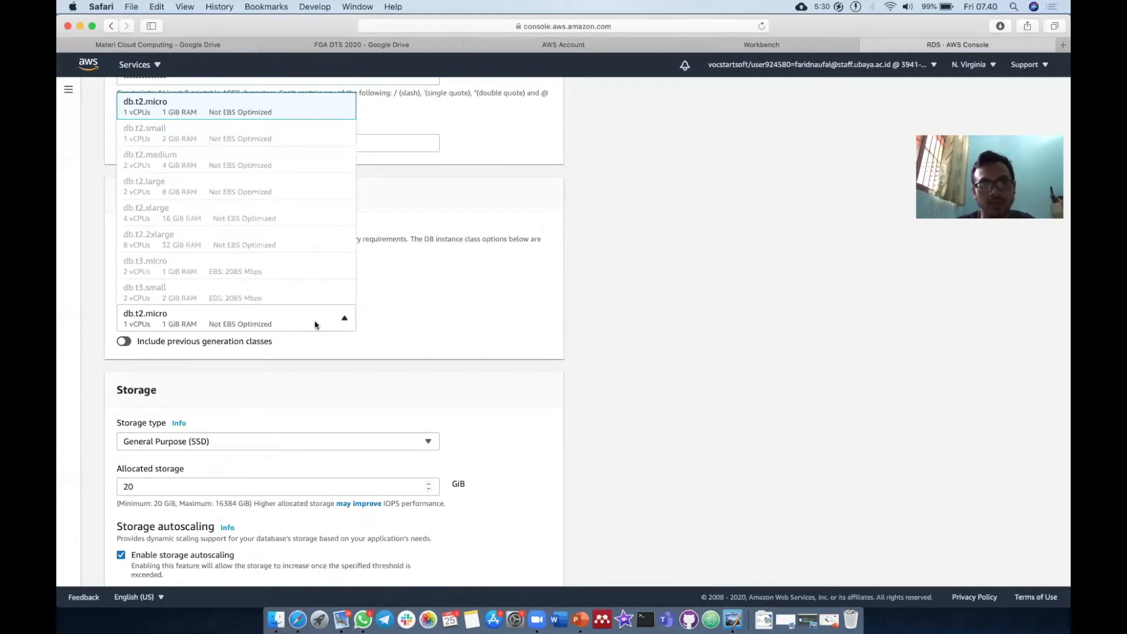
click(341, 320)
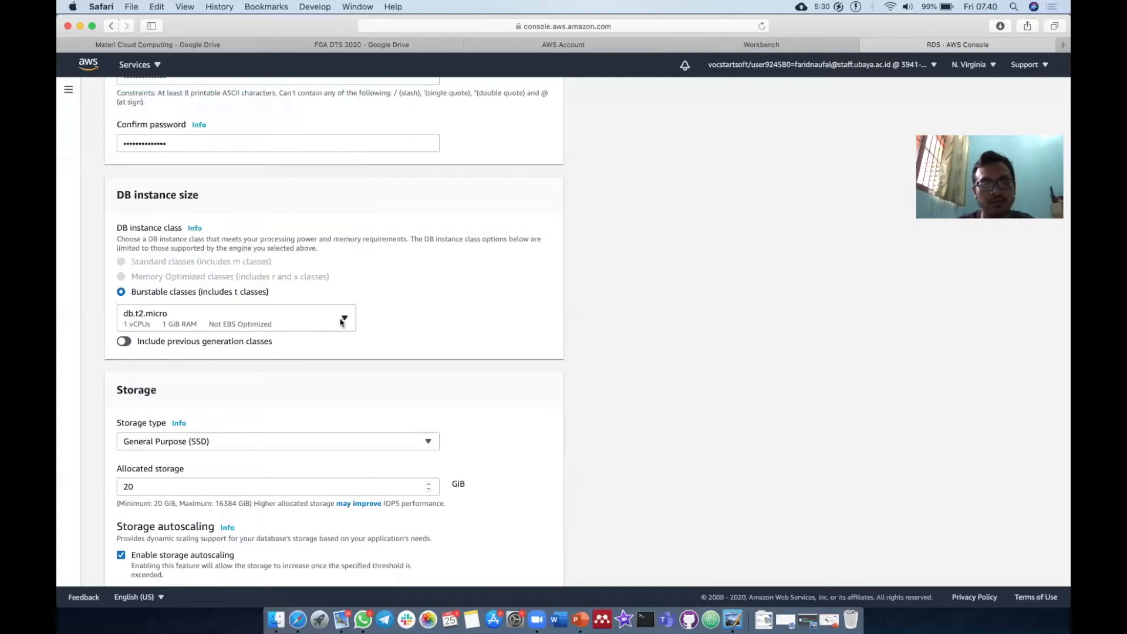
scroll(250, 394, down, 2)
scroll(250, 394, down, 2)
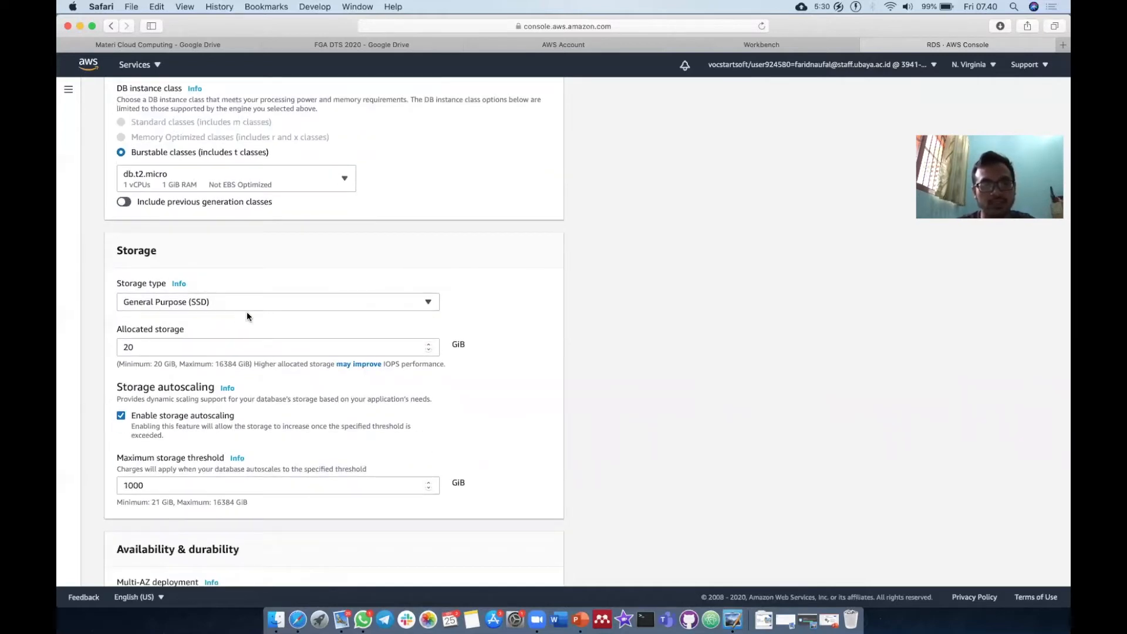
scroll(245, 316, down, 1)
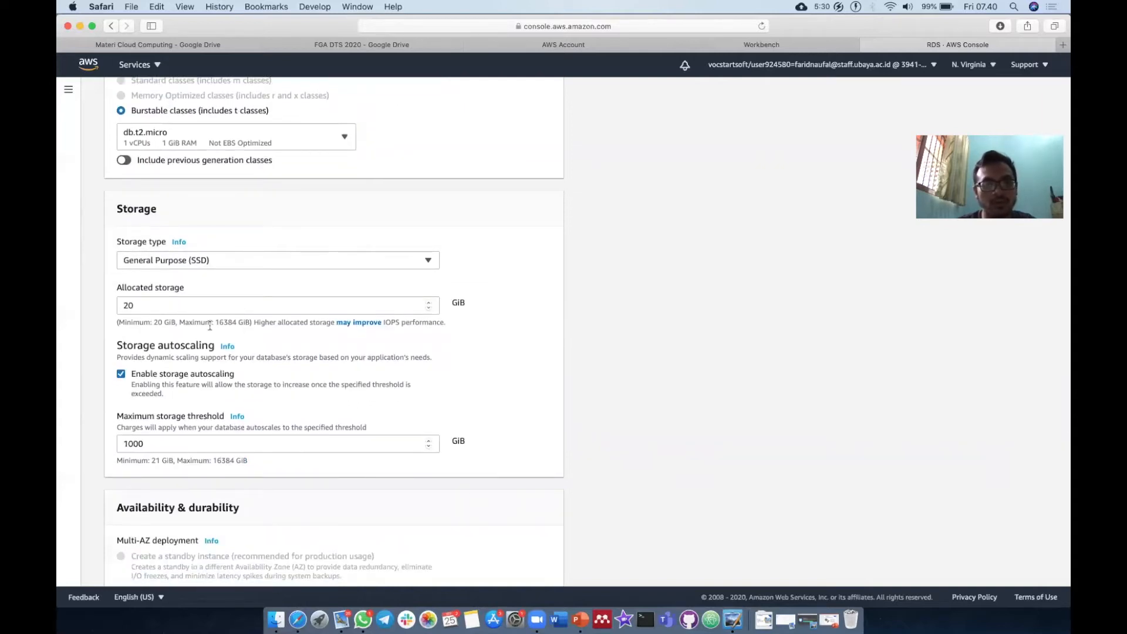
scroll(204, 325, down, 1)
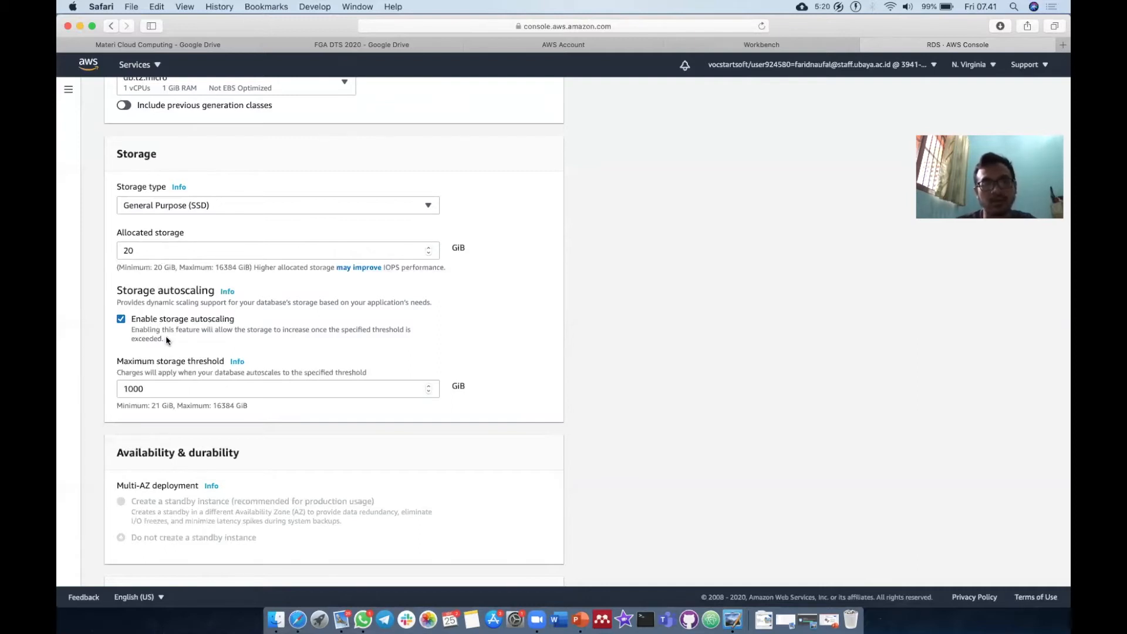
scroll(176, 355, down, 1)
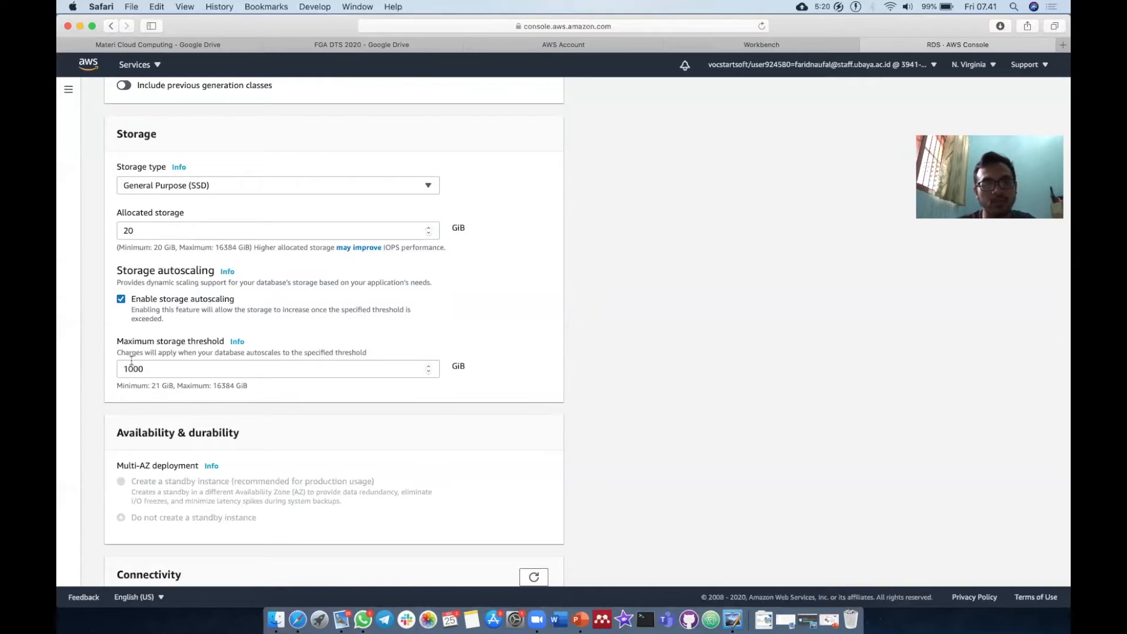
Step: Examine the maximum storage threshold, Multi-AZ deployment, VPC connectivity, database authentication and estimated monthly costs of the new database
click(131, 368)
double_click(130, 368)
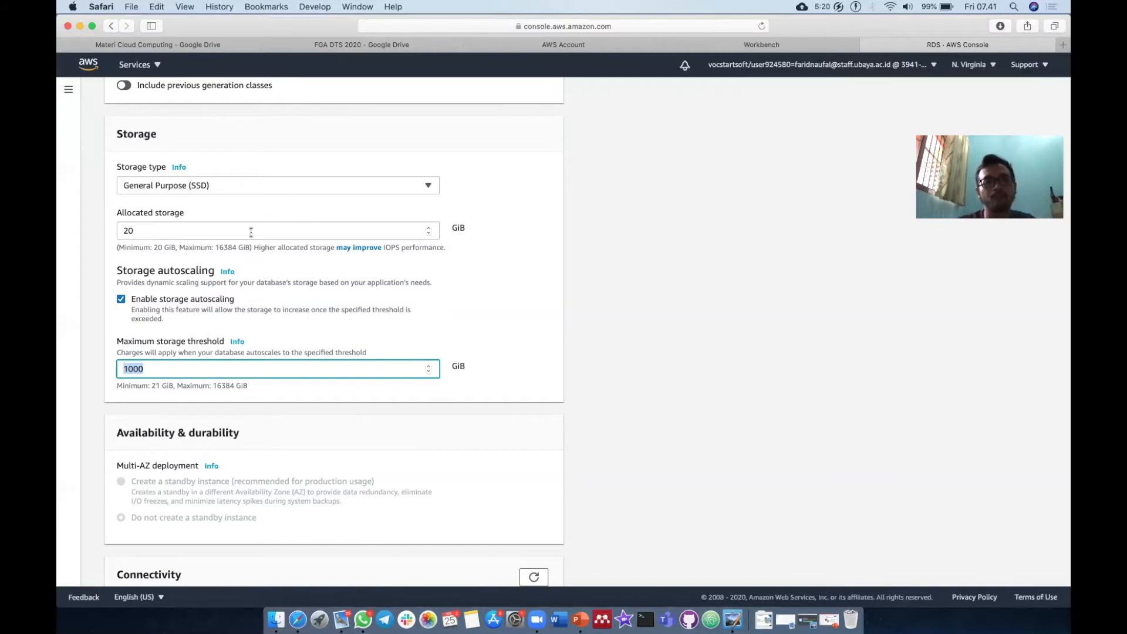
scroll(234, 246, down, 8)
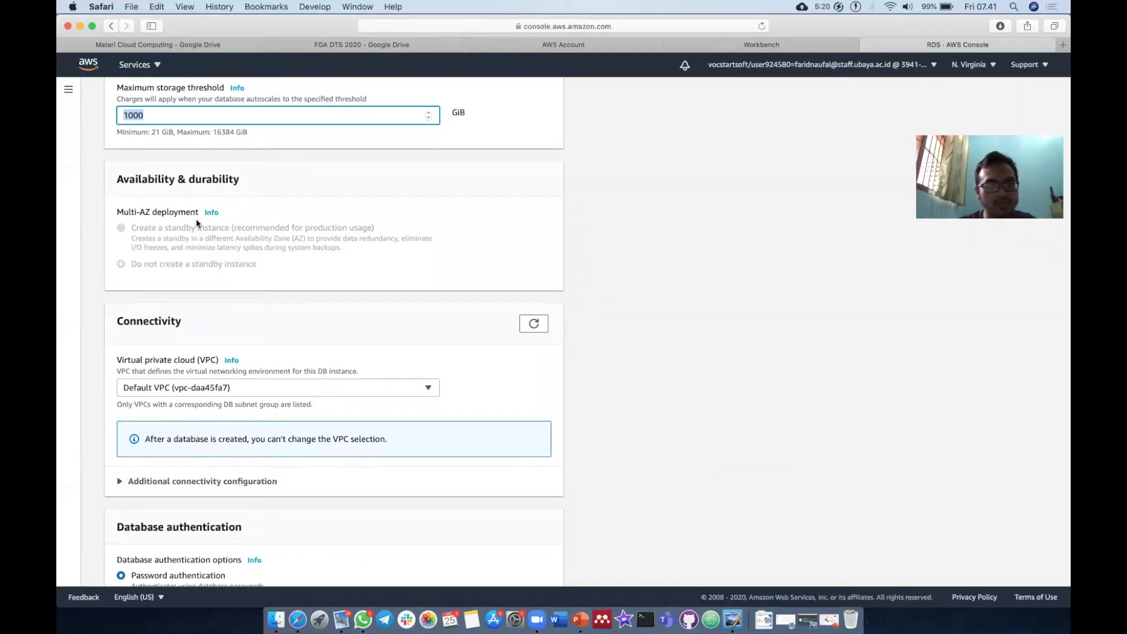
scroll(211, 223, down, 4)
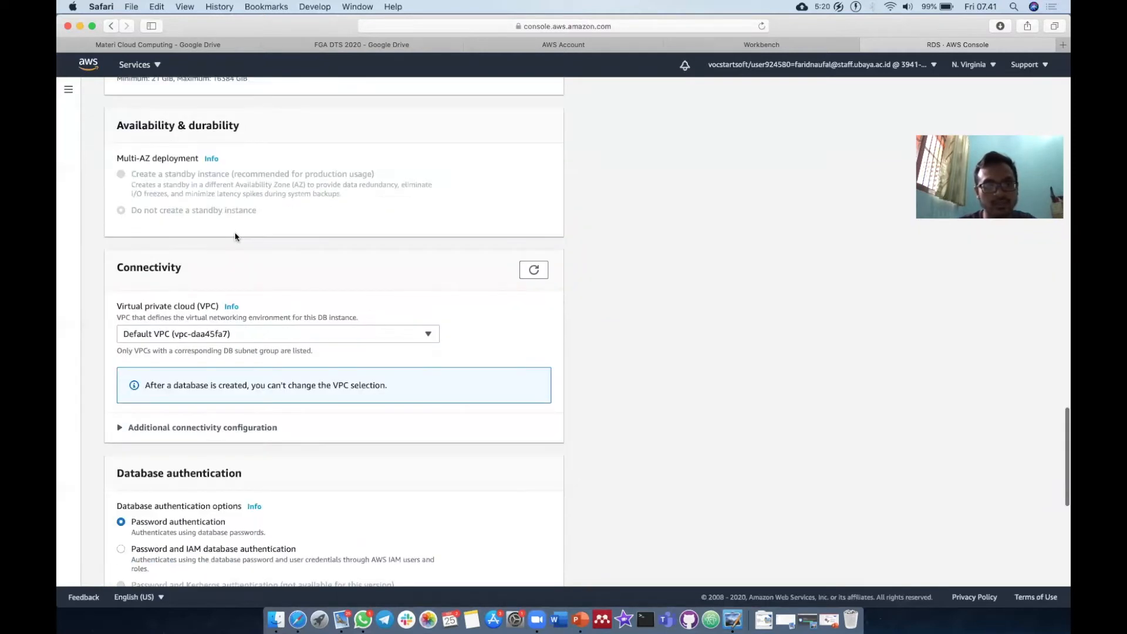
scroll(234, 237, down, 1)
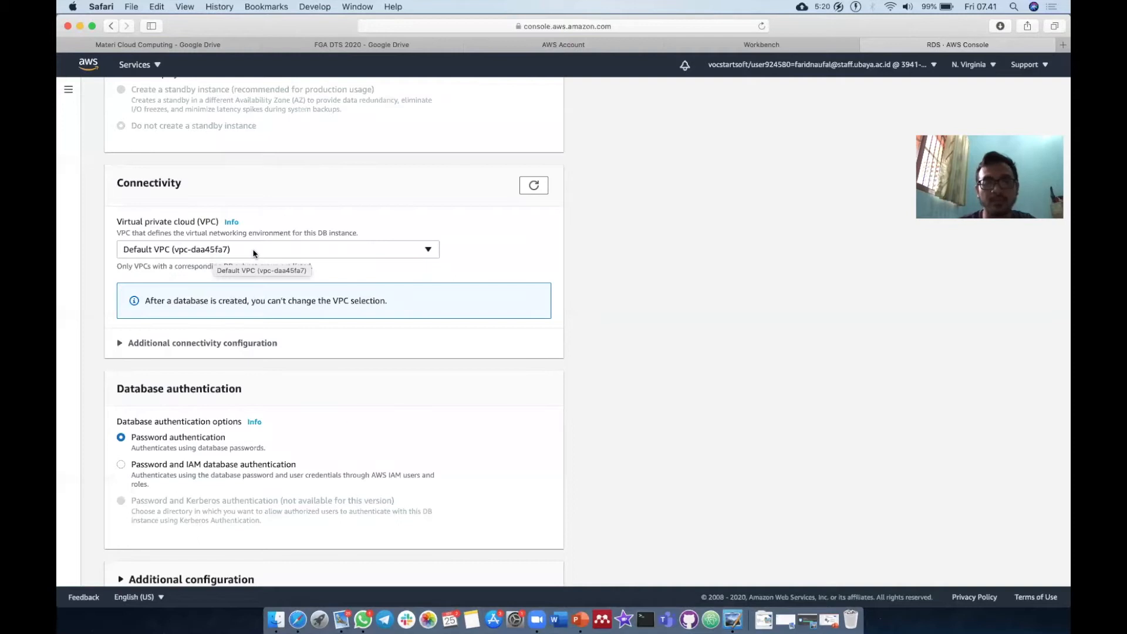
scroll(253, 252, down, 2)
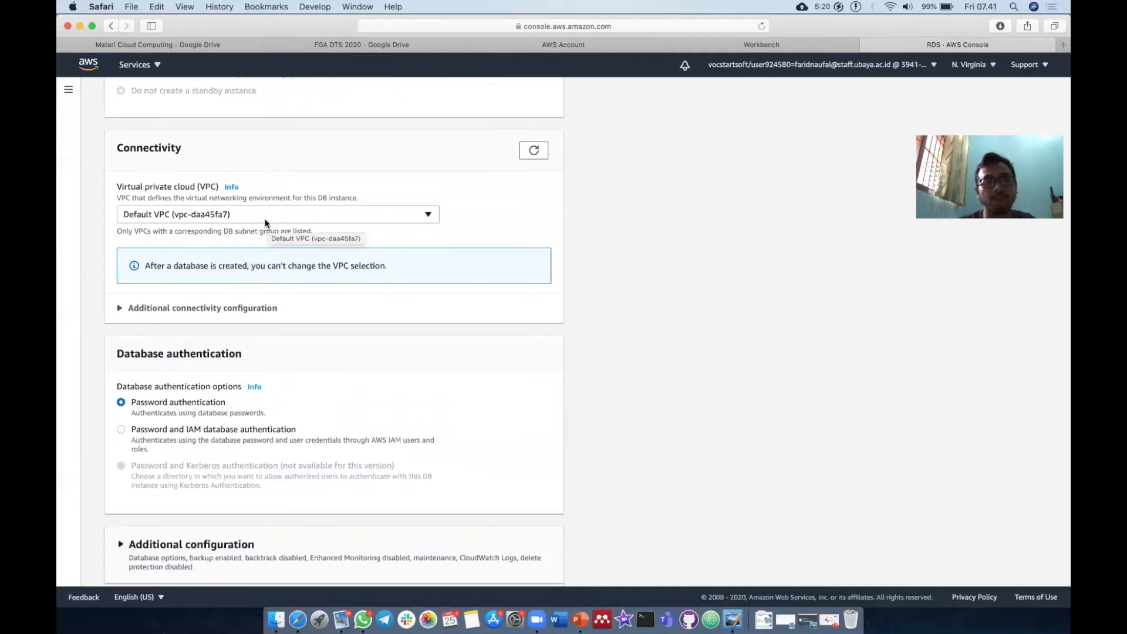
scroll(235, 264, down, 2)
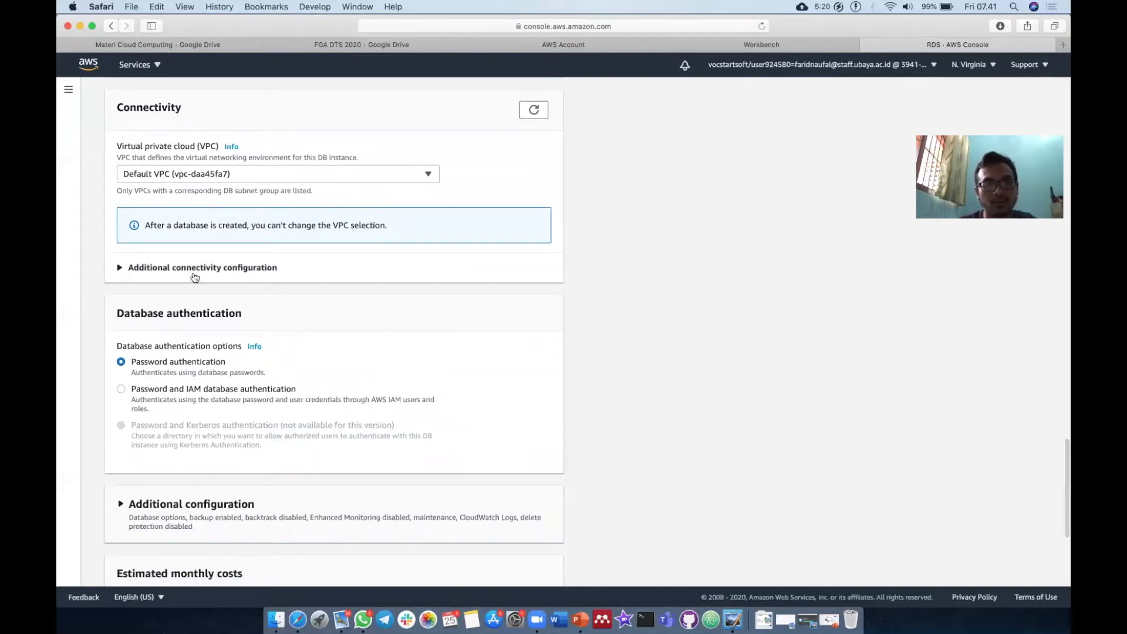
scroll(195, 277, down, 5)
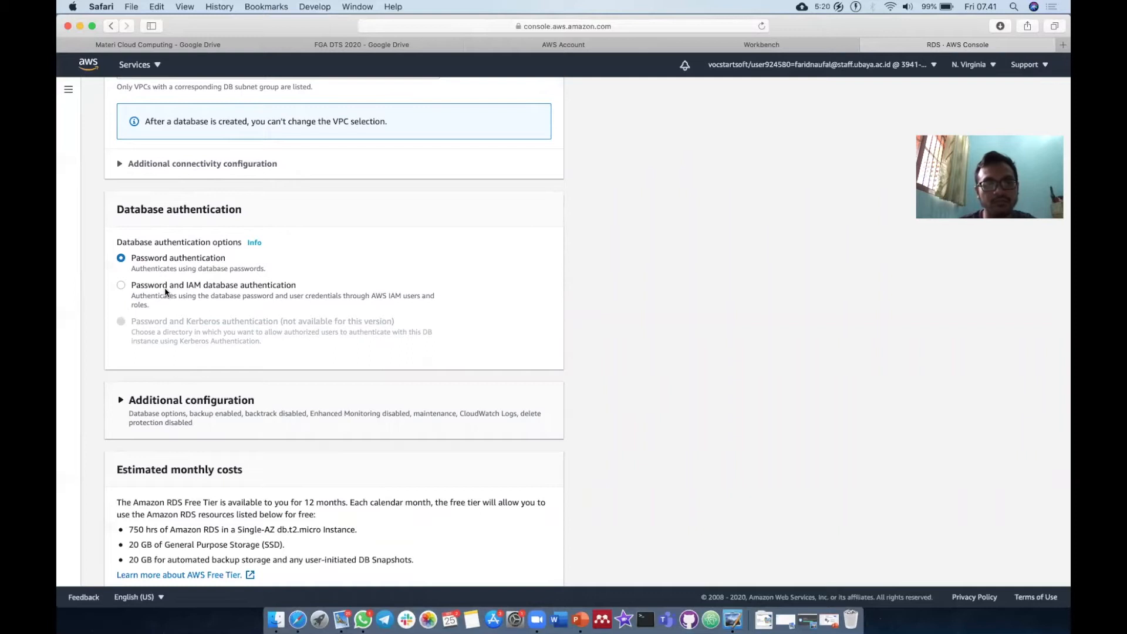
scroll(165, 290, down, 5)
scroll(155, 305, down, 1)
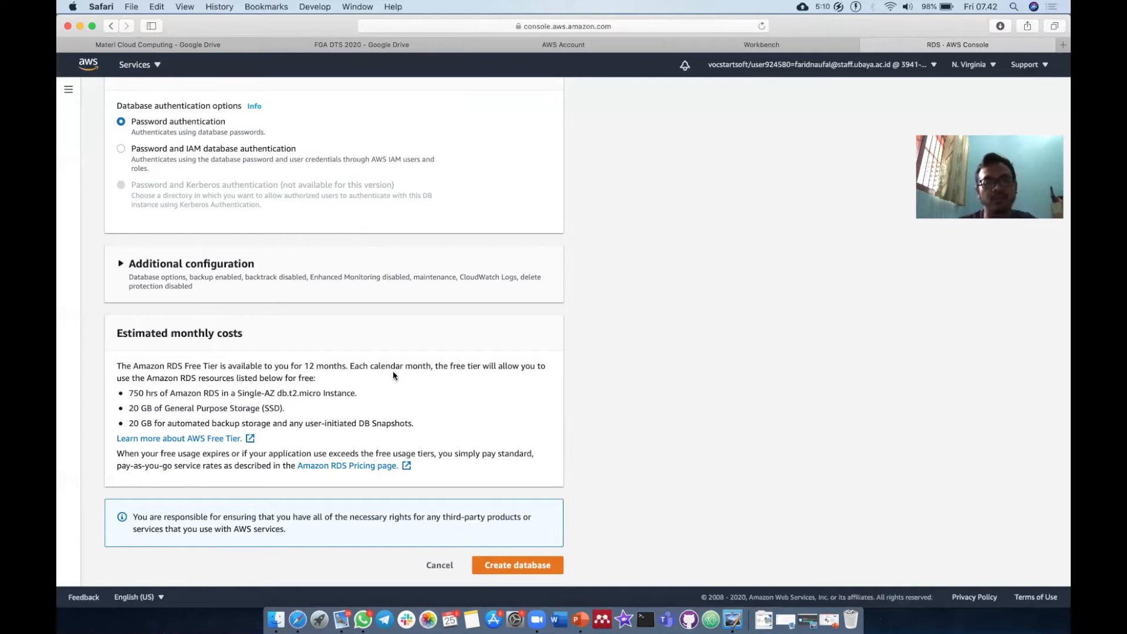
Step: Review the chosen settings, create the aws-database instance and decline saving its password in the browser for now
scroll(386, 338, up, 1)
scroll(386, 338, up, 20)
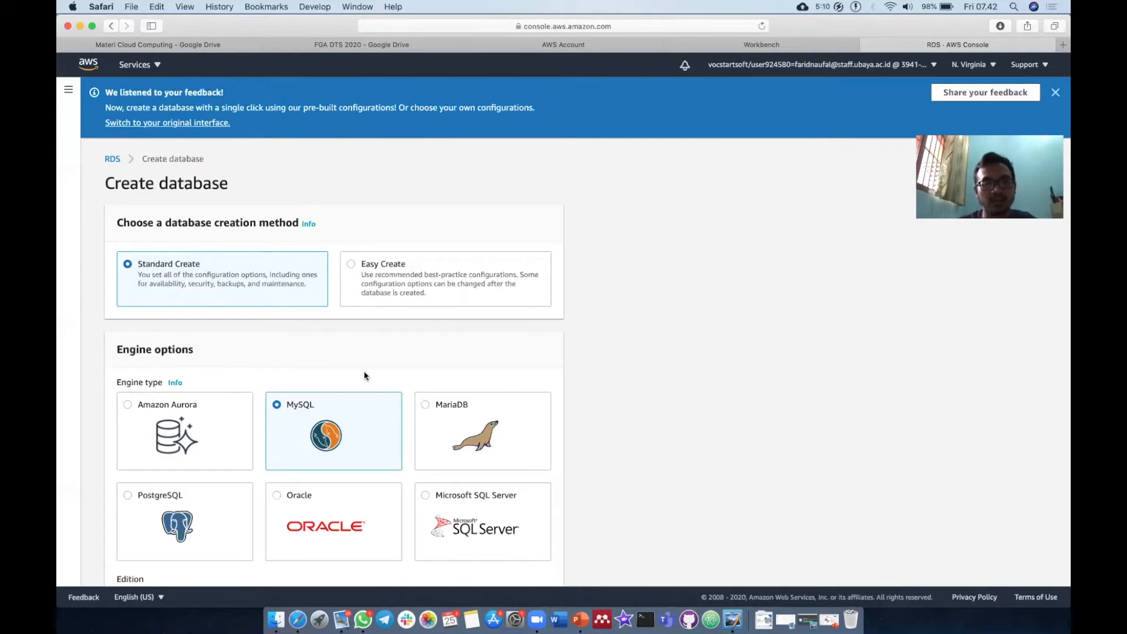
scroll(365, 378, down, 8)
scroll(365, 375, down, 5)
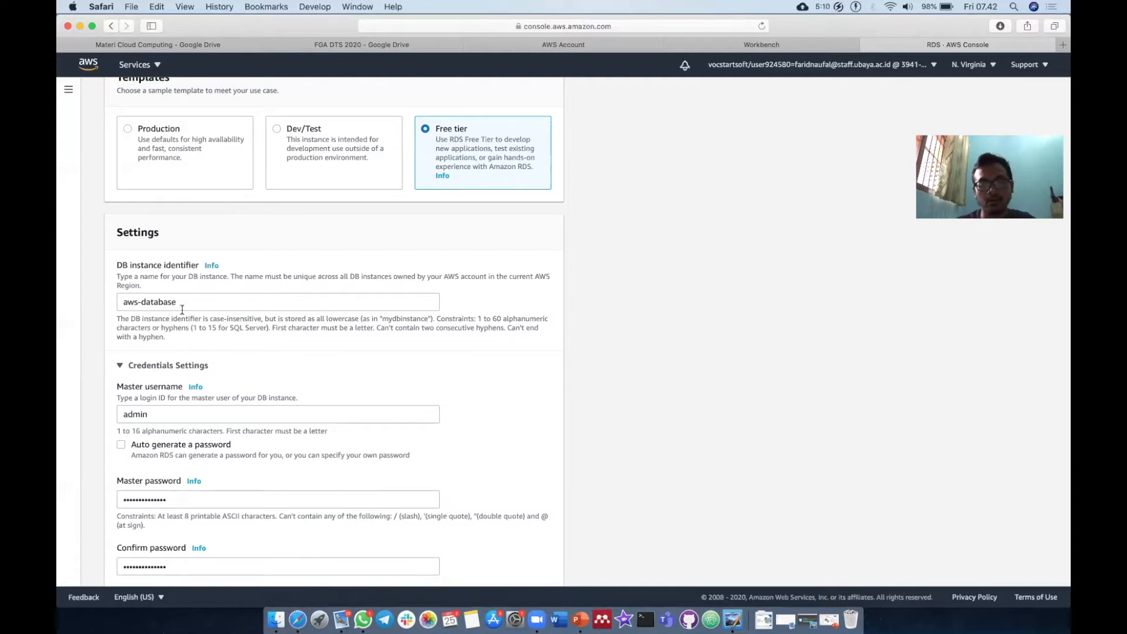
scroll(182, 310, down, 20)
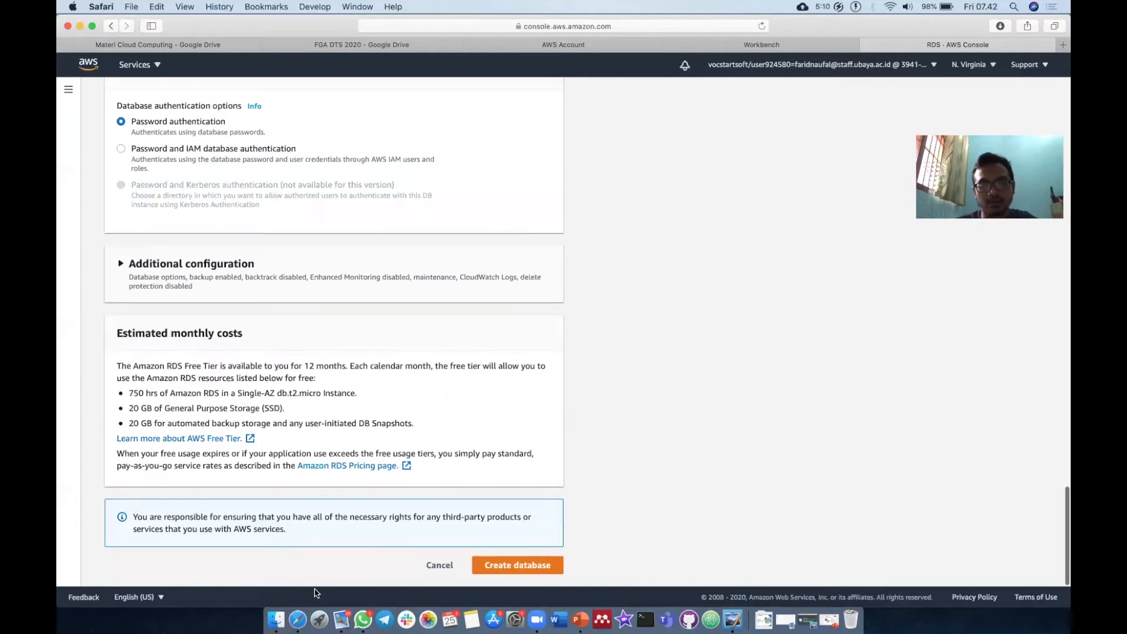
click(494, 567)
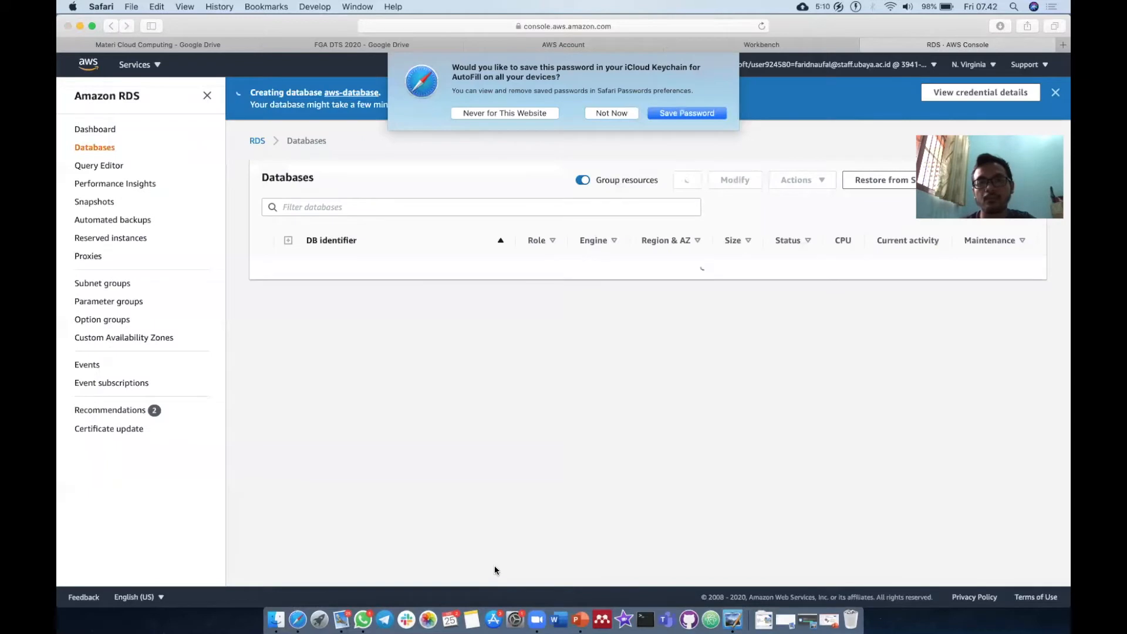
click(611, 113)
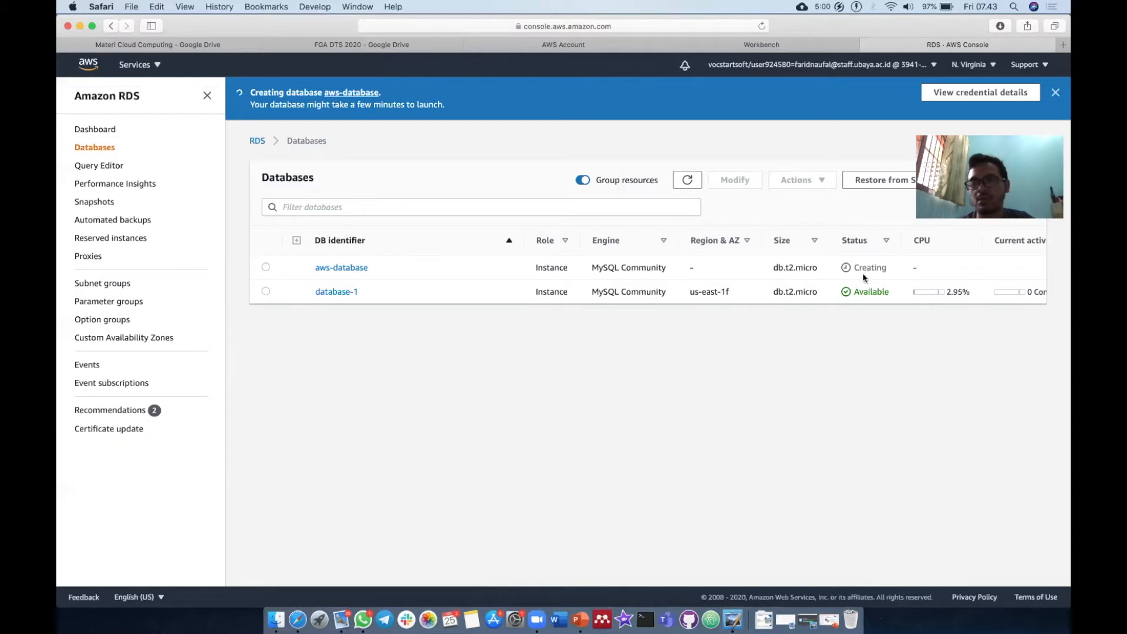
Step: Refresh the databases list to check the creation status, and open the details of aws-database
click(687, 184)
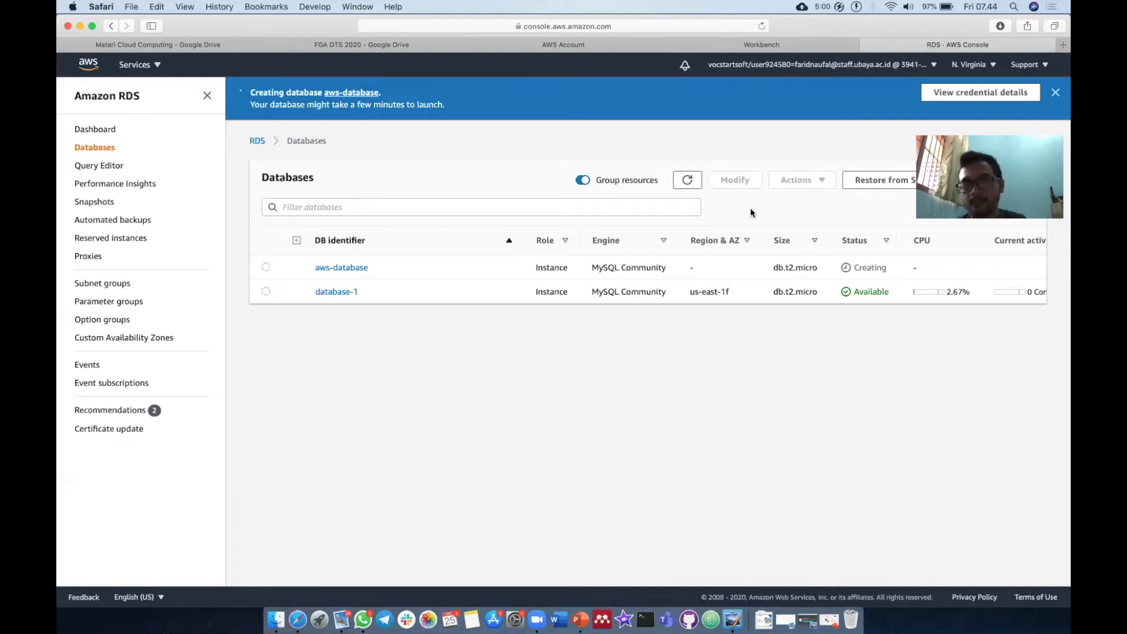
click(689, 179)
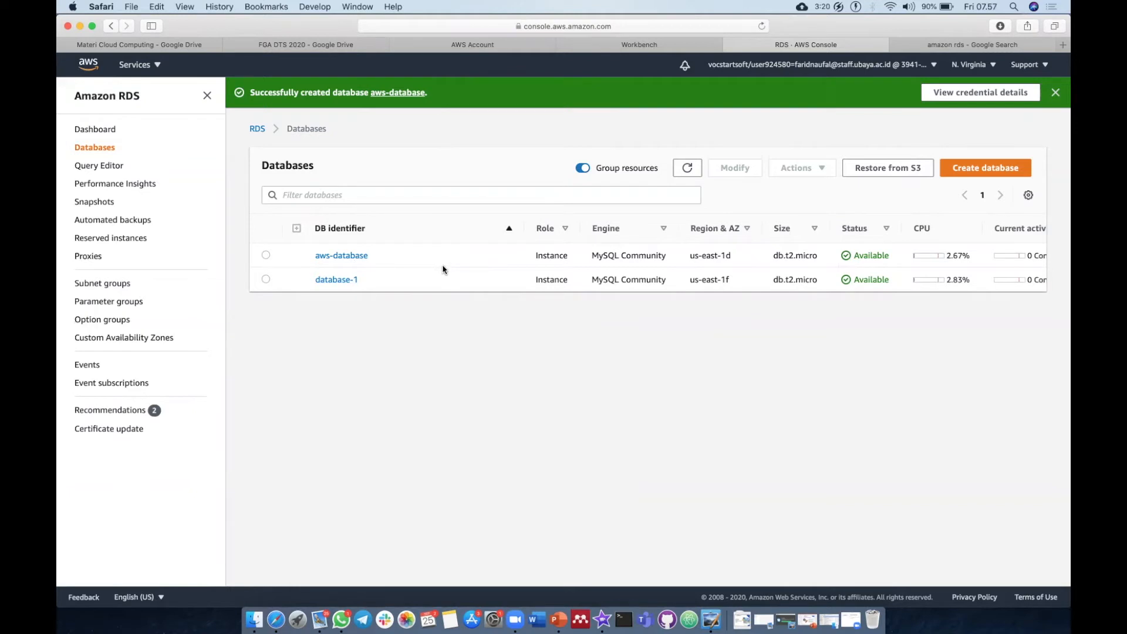
click(359, 259)
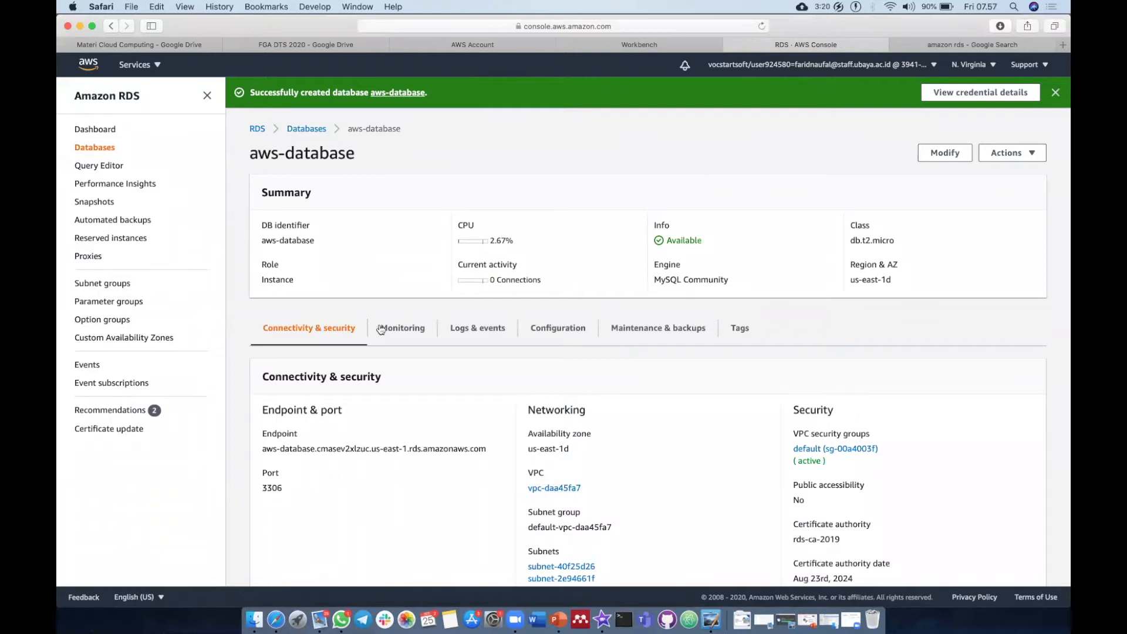
Step: Examine the aws-database endpoint and port, networking, public accessibility, security group rules and replication details
scroll(381, 330, down, 1)
scroll(380, 329, down, 5)
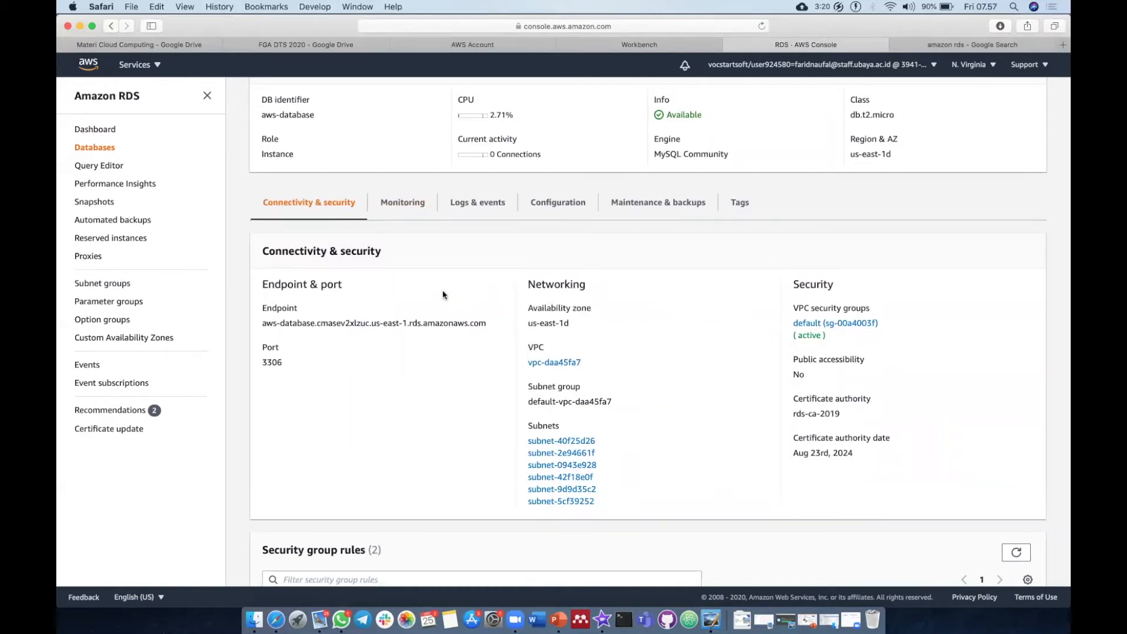
scroll(443, 295, down, 8)
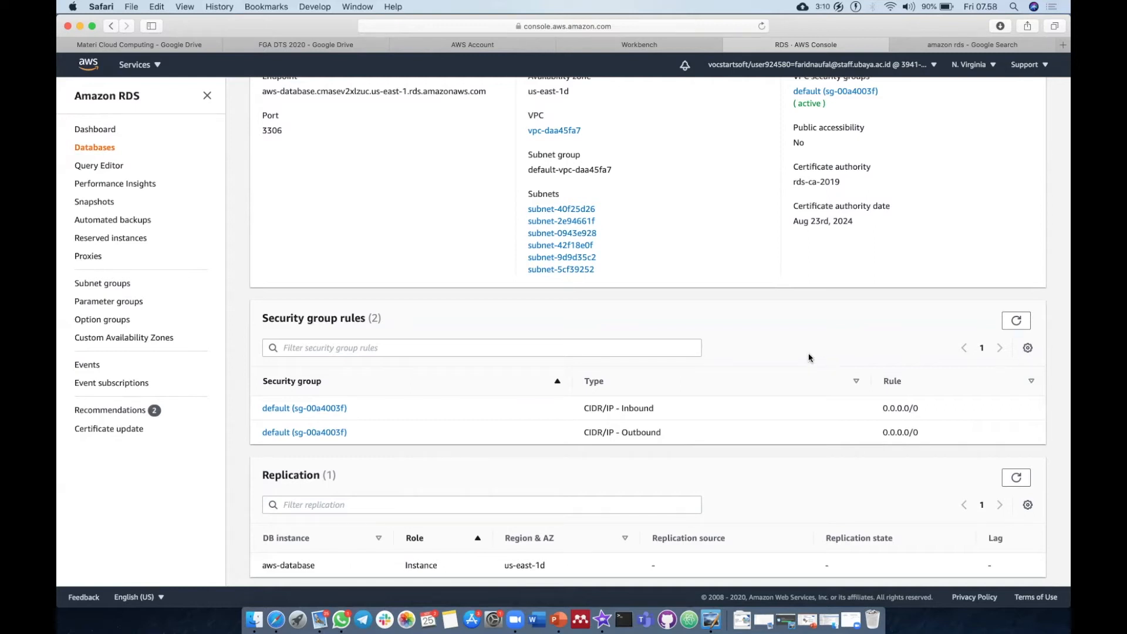
scroll(809, 356, up, 5)
scroll(808, 355, down, 1)
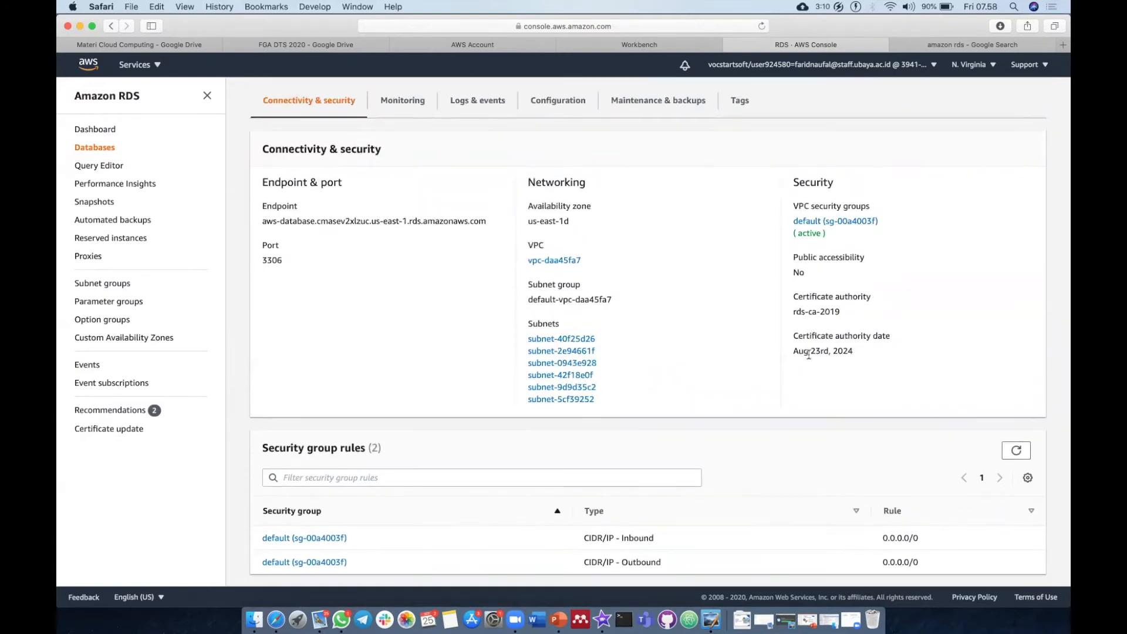
mouse_move(809, 354)
scroll(666, 428, down, 6)
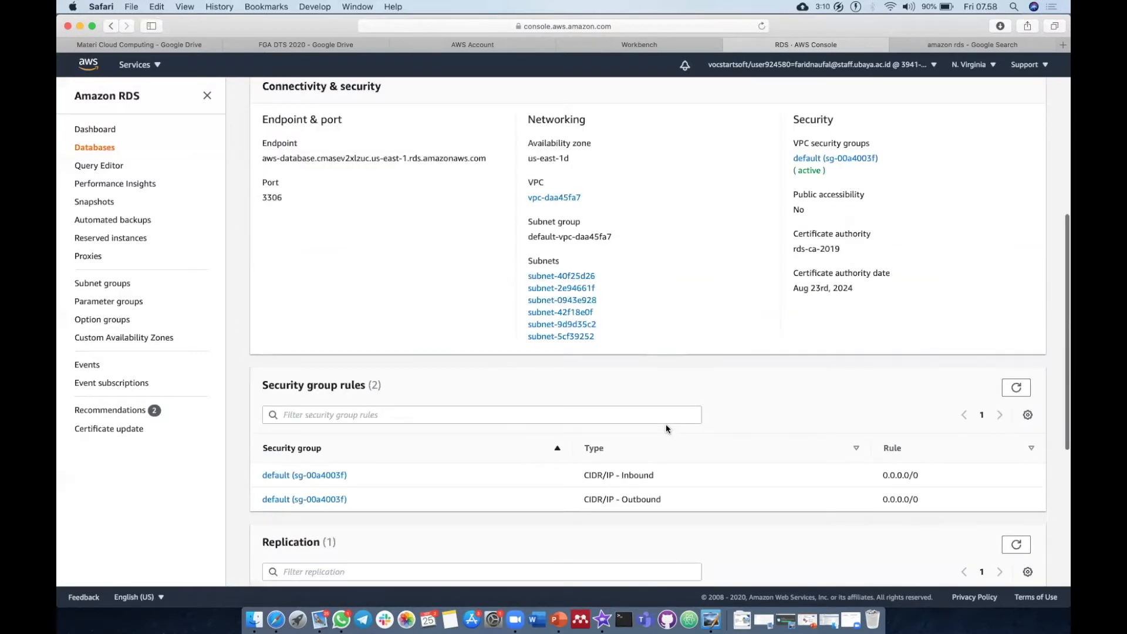
scroll(665, 423, up, 9)
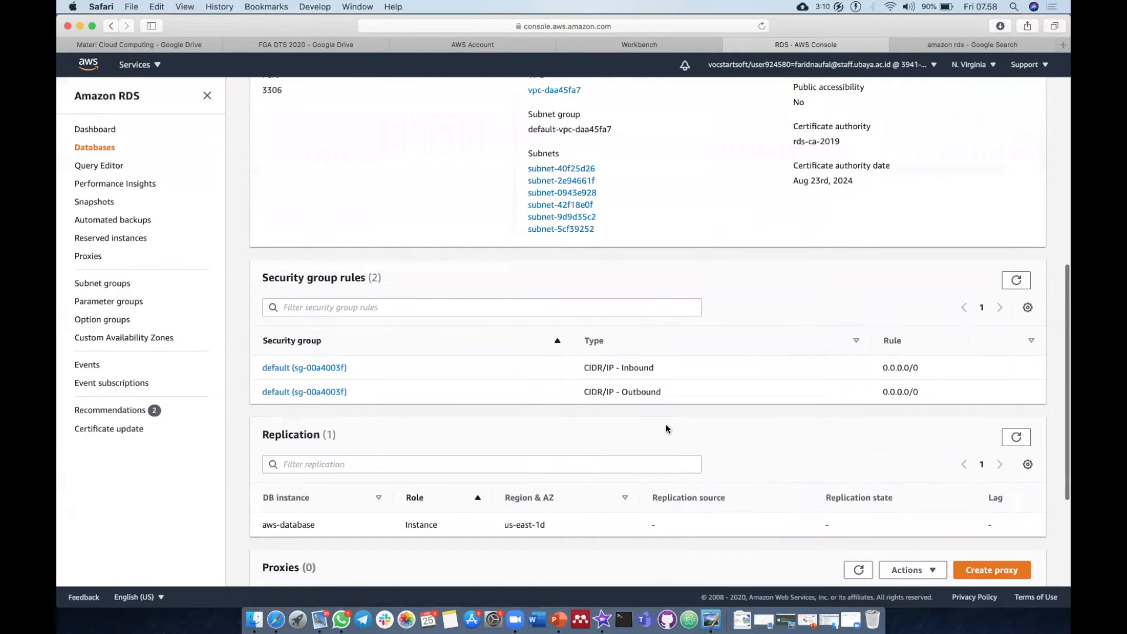
scroll(666, 424, up, 1)
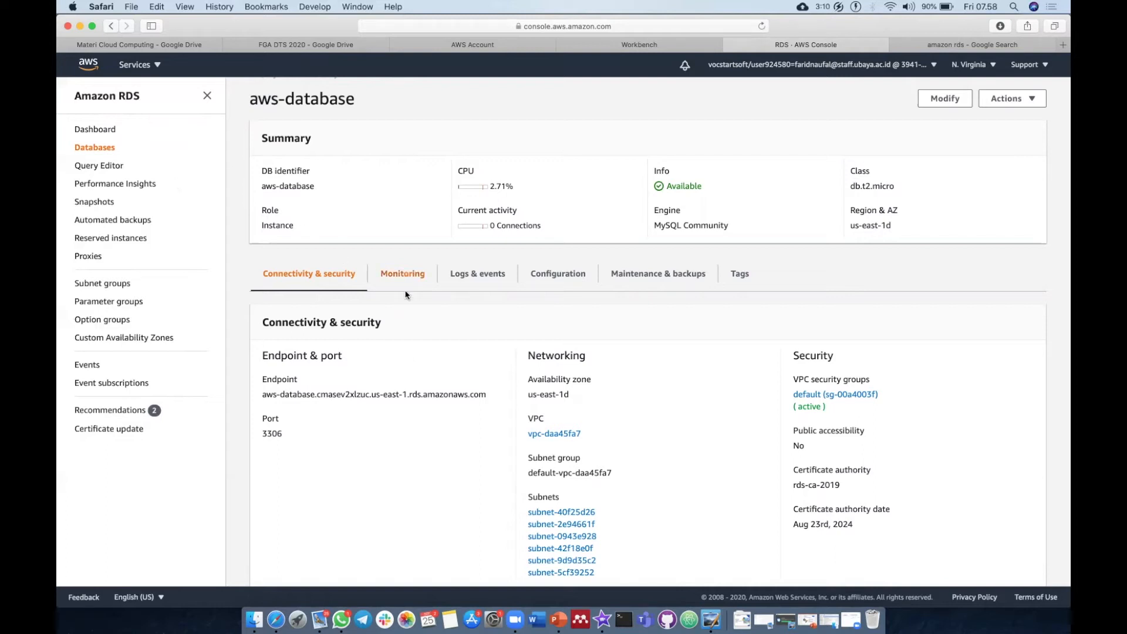
scroll(772, 316, up, 2)
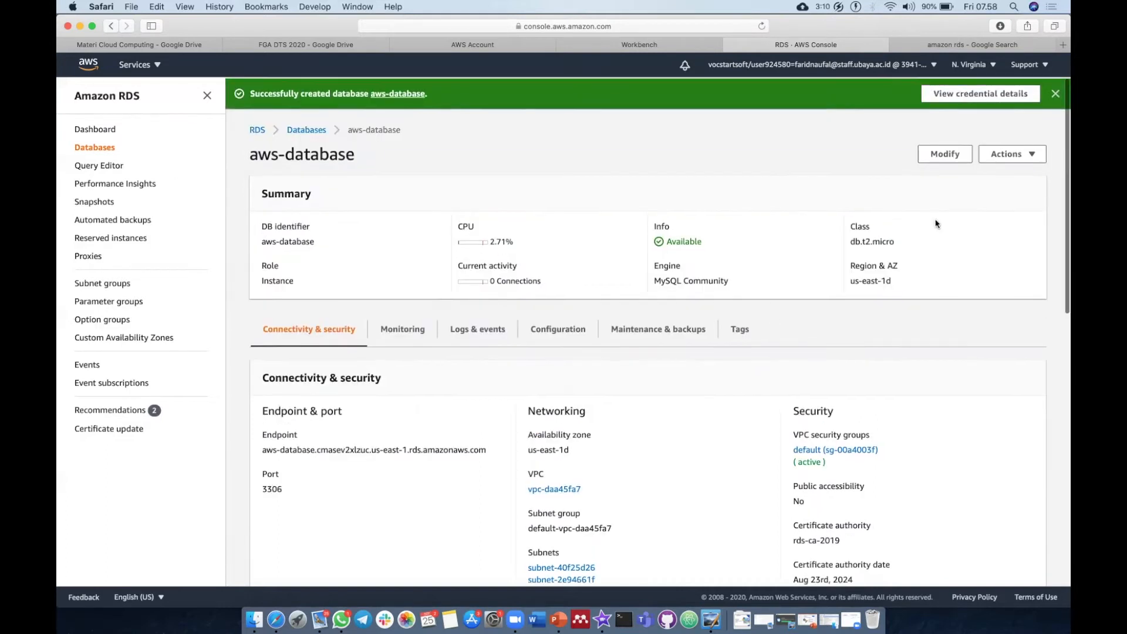
Step: Start modifying the aws-database instance and set its public accessibility to Yes
click(940, 158)
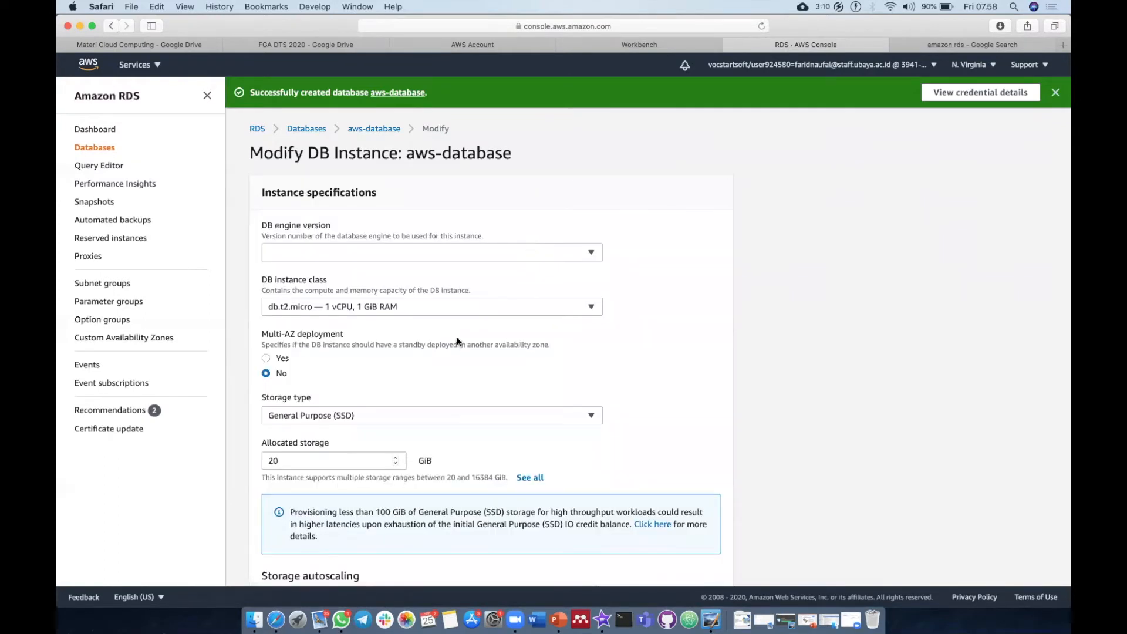
scroll(417, 393, down, 5)
scroll(418, 392, down, 8)
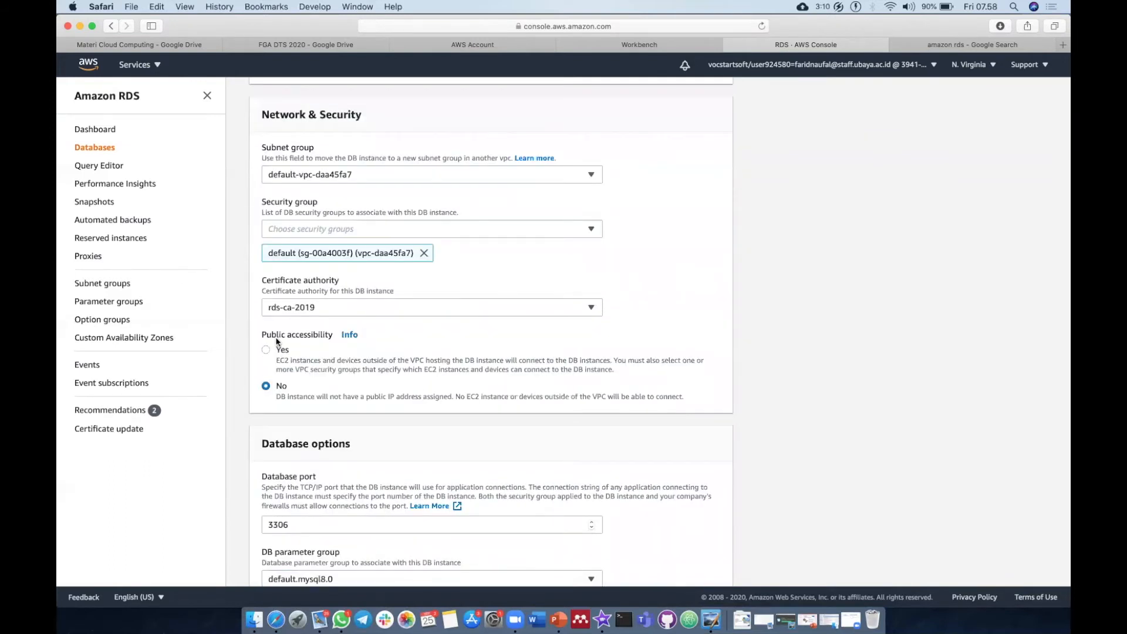
click(266, 350)
scroll(390, 354, down, 5)
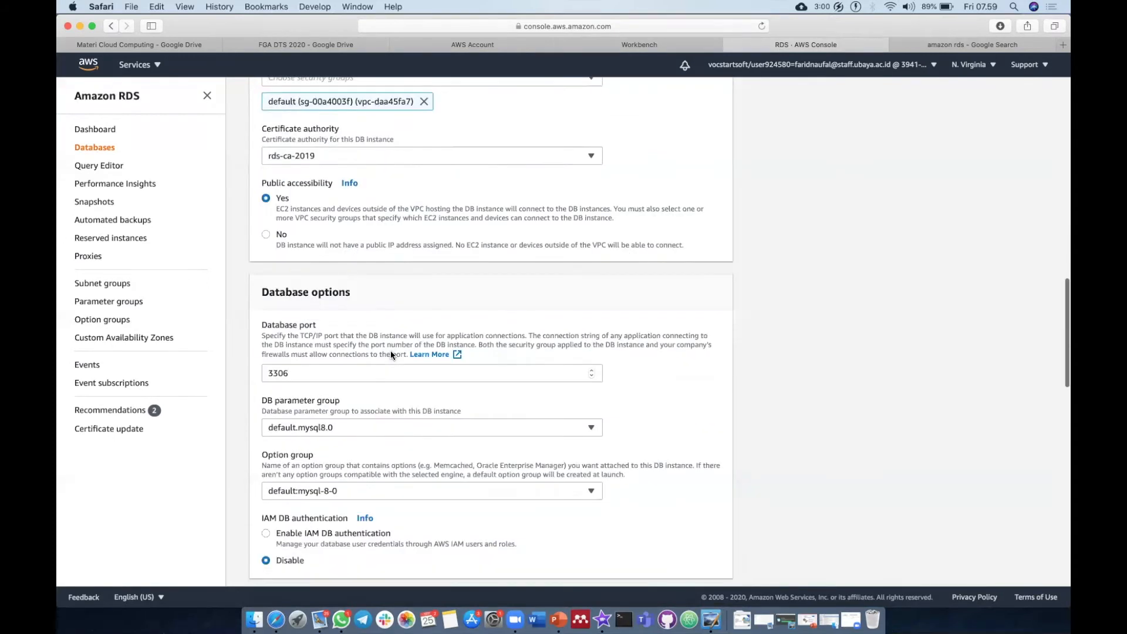
Step: Continue to the summary of modifications and submit the change, keeping it scheduled for the next maintenance window
scroll(391, 354, up, 10)
scroll(391, 354, up, 15)
scroll(390, 353, down, 15)
scroll(390, 351, down, 20)
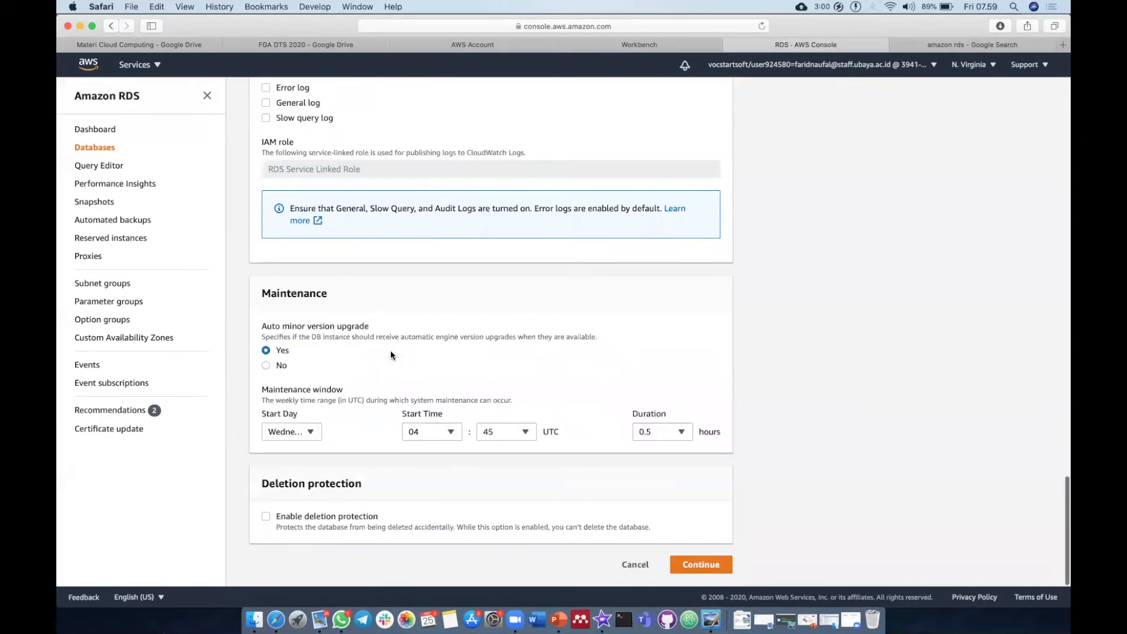
click(688, 565)
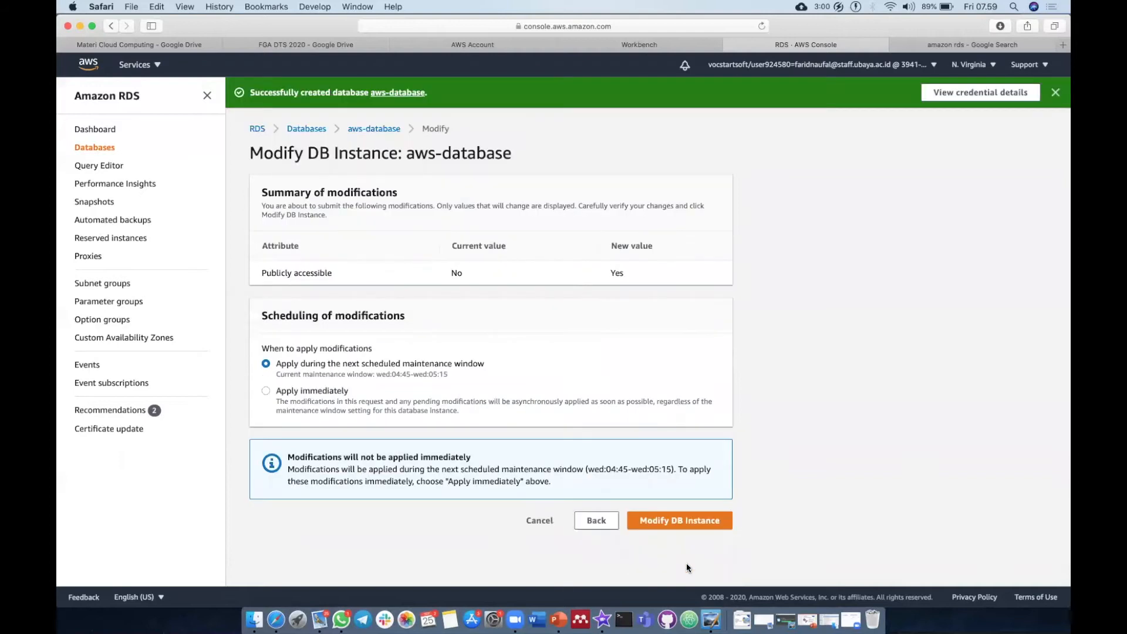
click(661, 521)
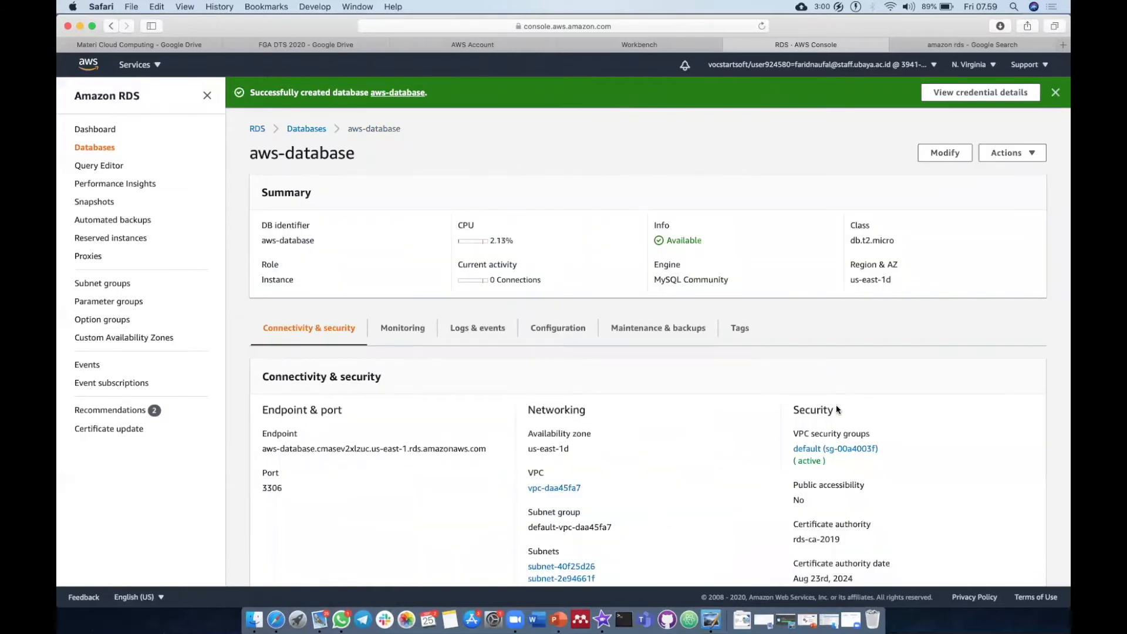
Step: Open the inbound rules of the instance's default VPC security group for editing and set the 0.0.0.0/0 rule's type to MYSQL/Aurora
click(837, 405)
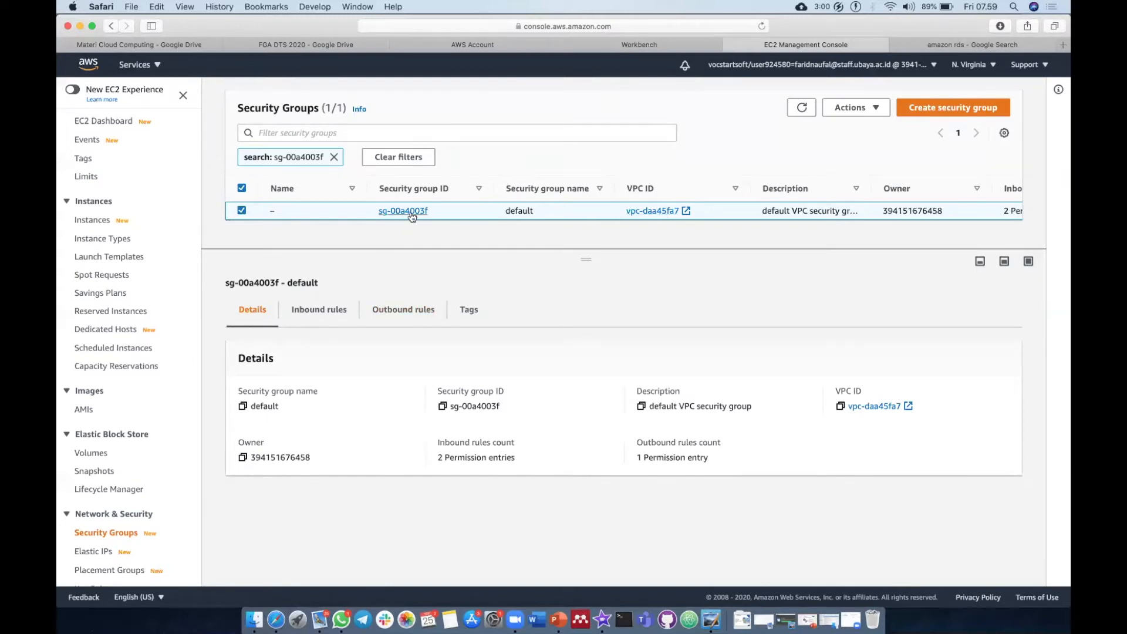
click(331, 314)
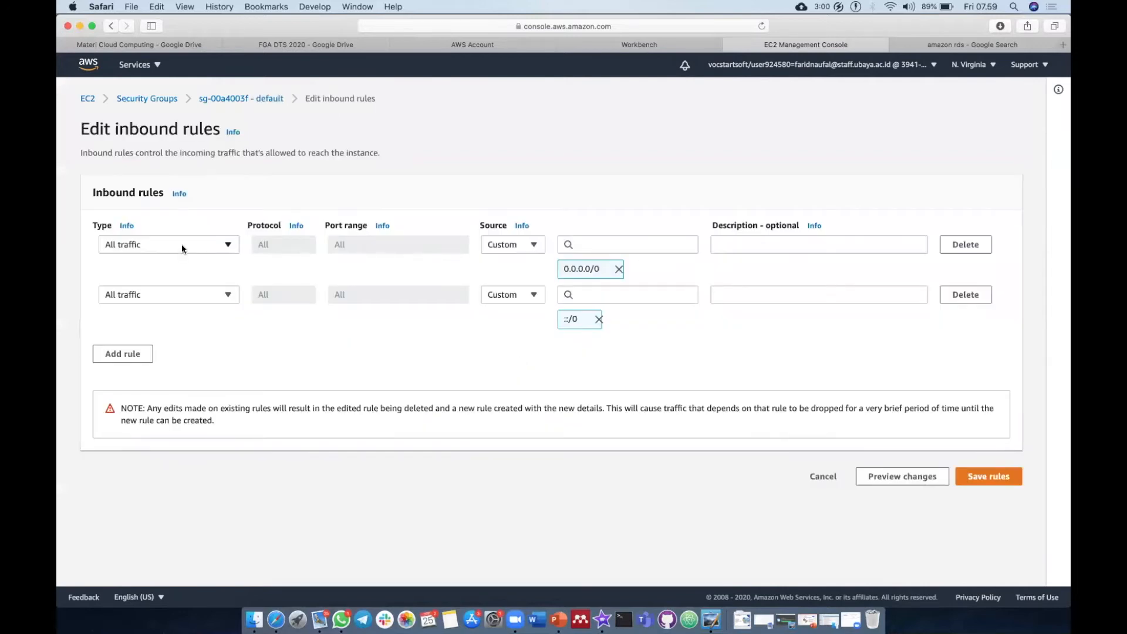
click(167, 252)
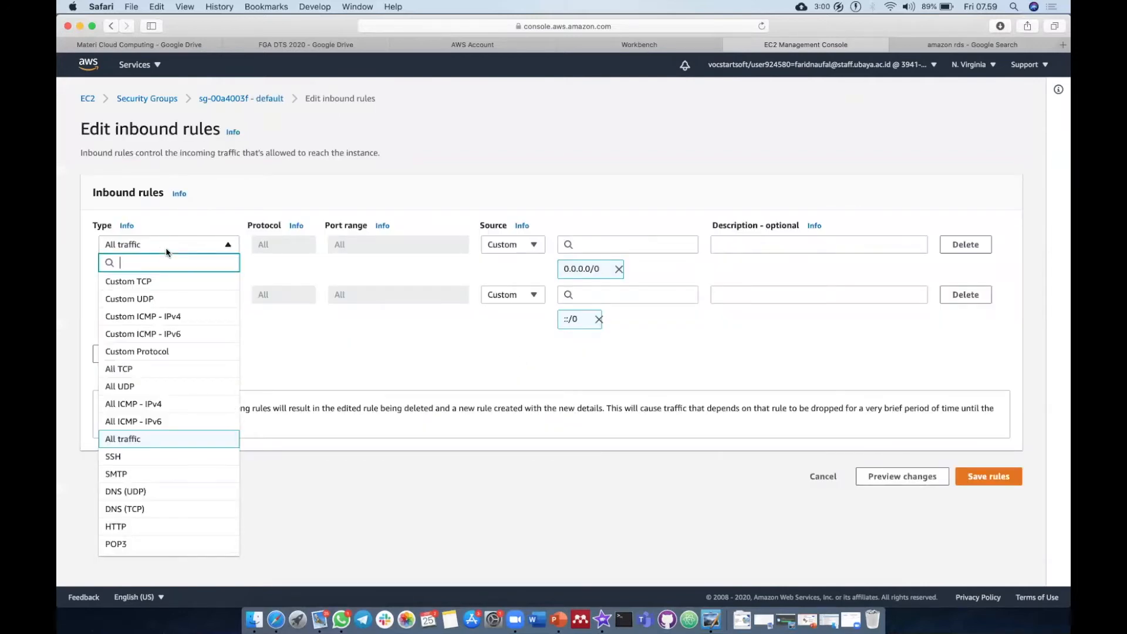
click(167, 251)
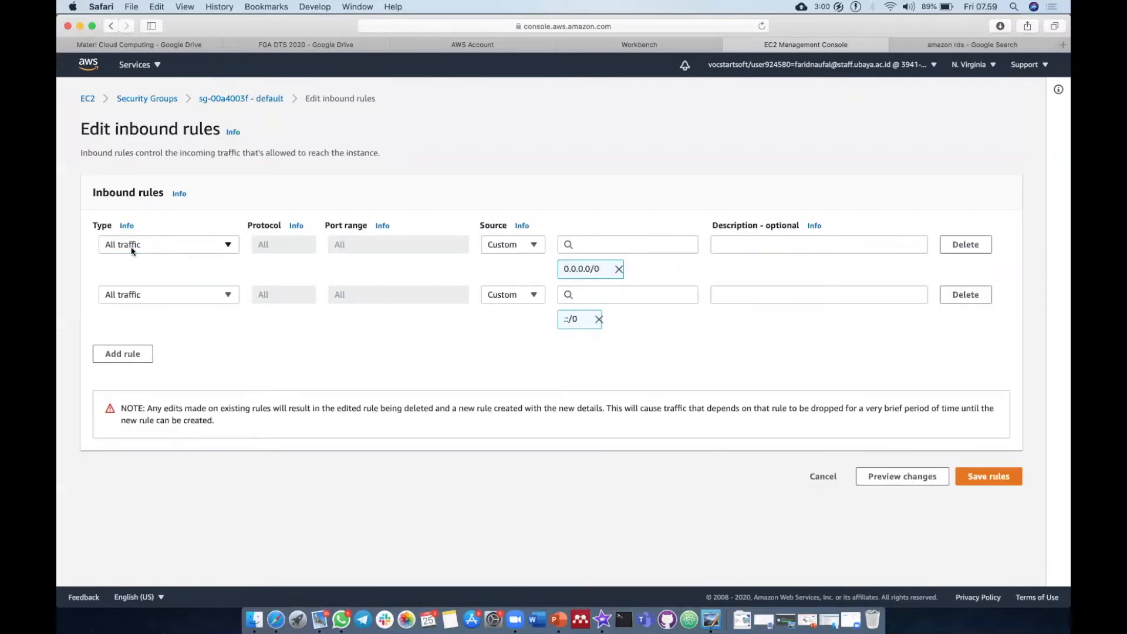
click(163, 251)
scroll(154, 453, down, 2)
scroll(155, 453, down, 6)
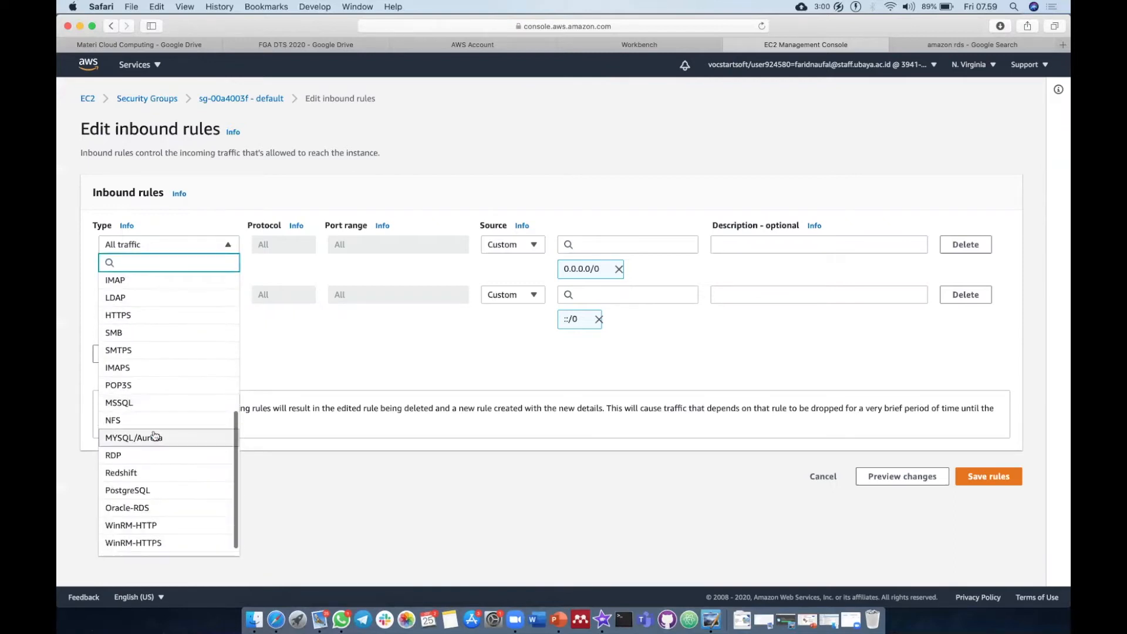
click(155, 437)
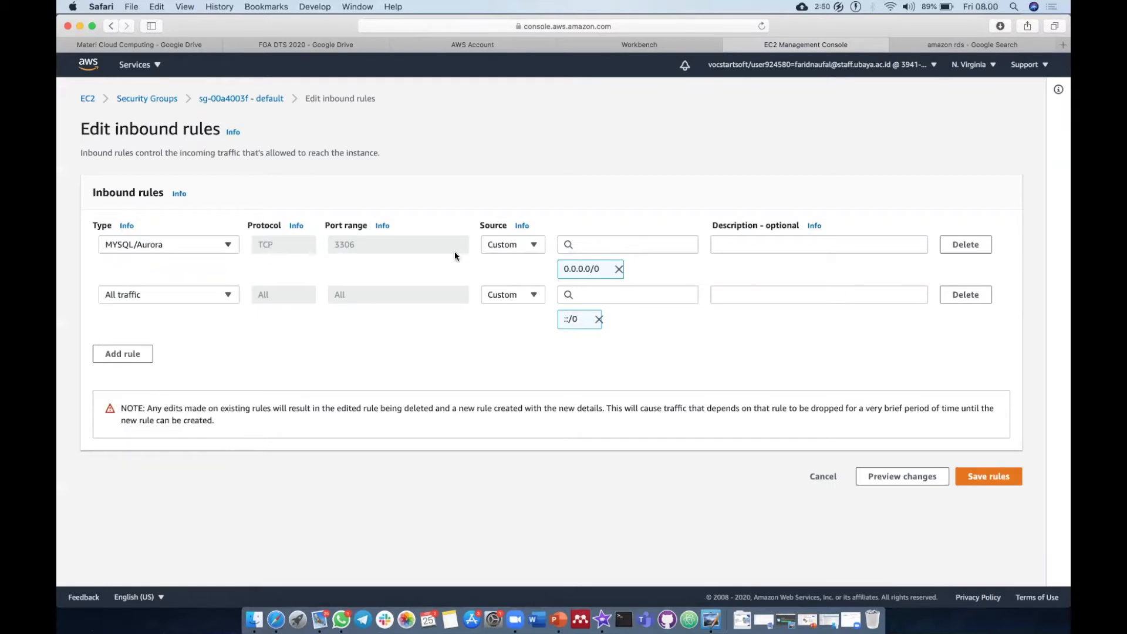
Step: Set the MYSQL/Aurora inbound rule's source to Anywhere and reselect MYSQL/Aurora after looking through the available rule types
click(520, 246)
click(533, 280)
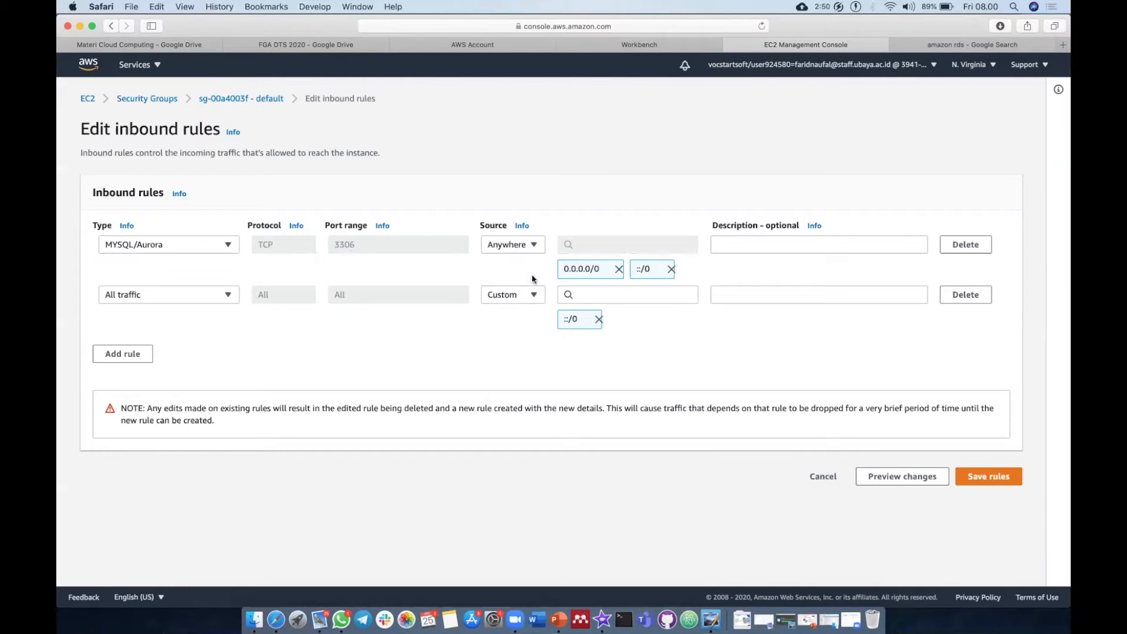
click(180, 251)
scroll(167, 371, up, 5)
scroll(164, 370, down, 3)
scroll(162, 370, up, 3)
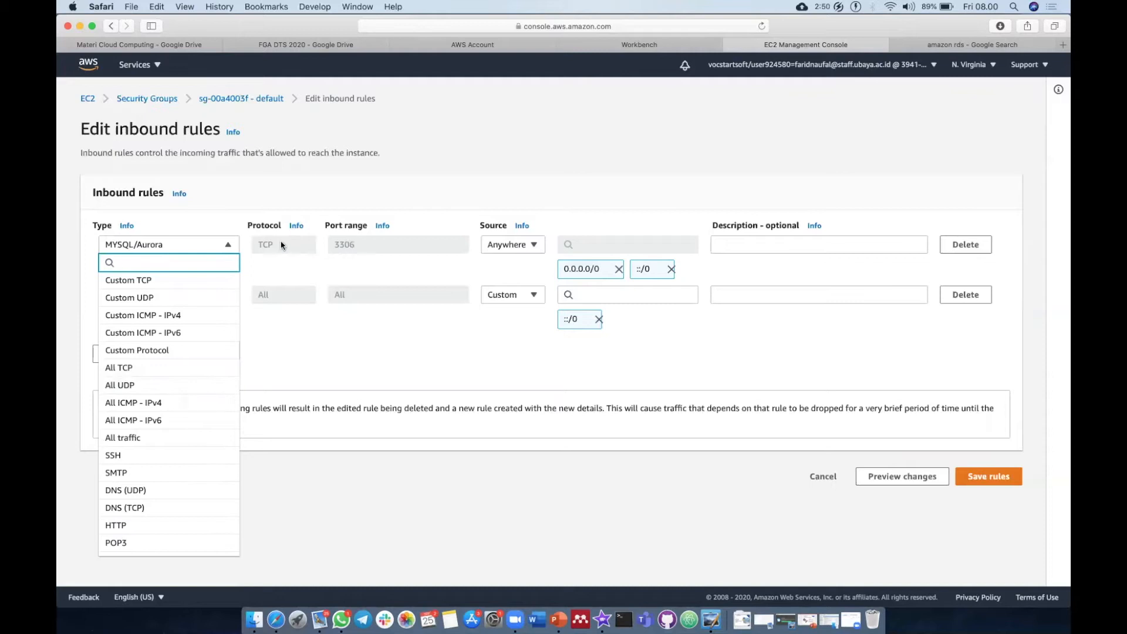
click(227, 246)
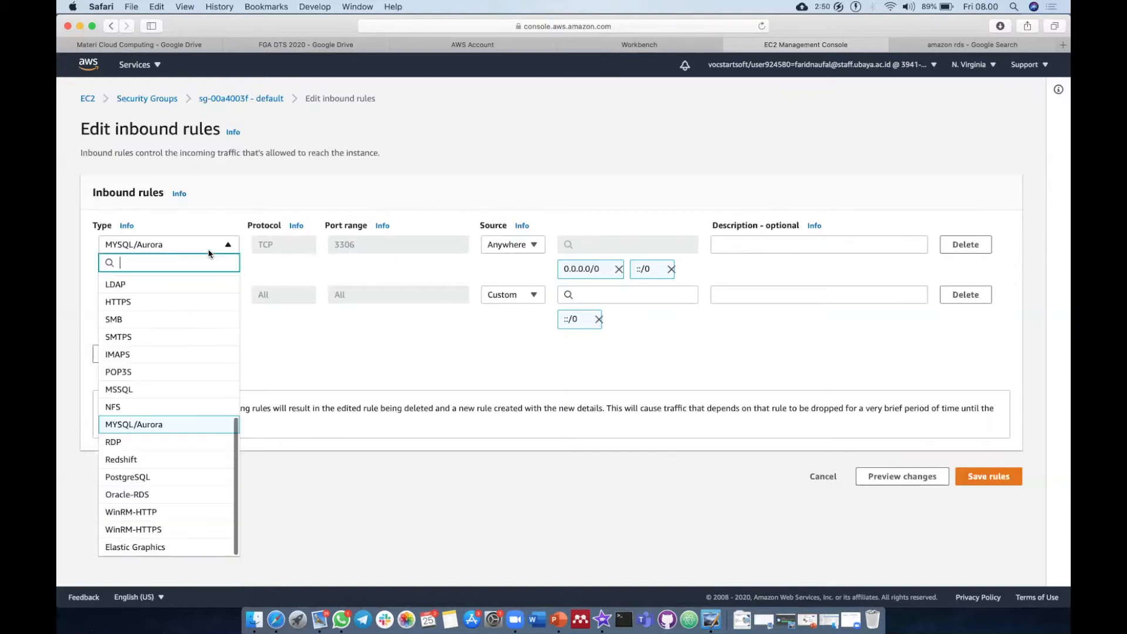
click(143, 426)
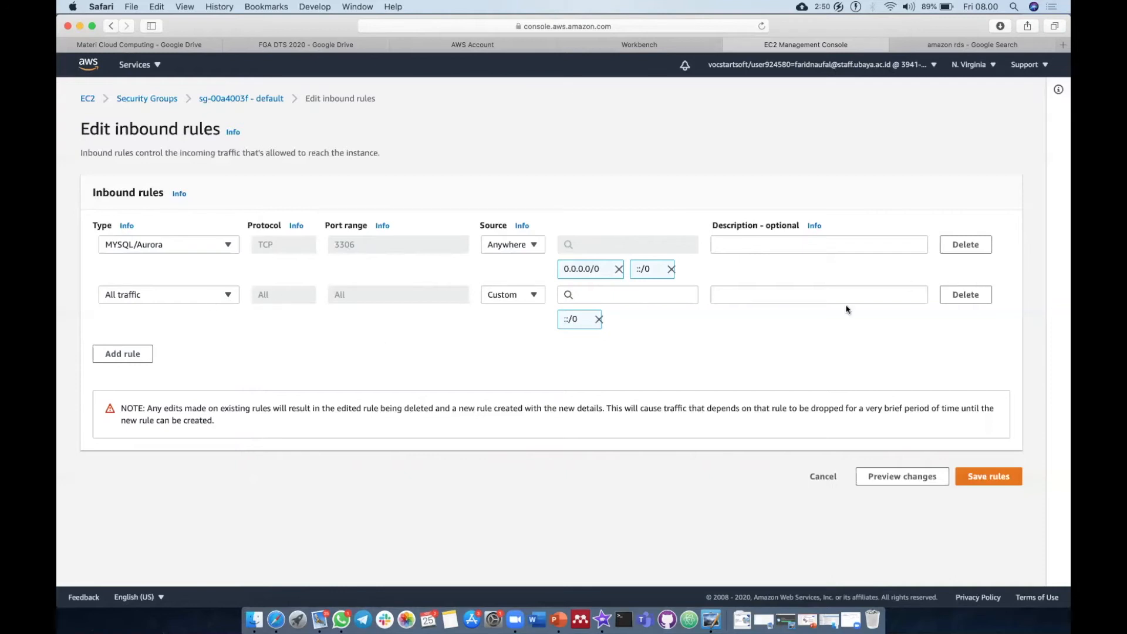
Step: Delete the All traffic rule for ::/0 and save the inbound rules
click(967, 294)
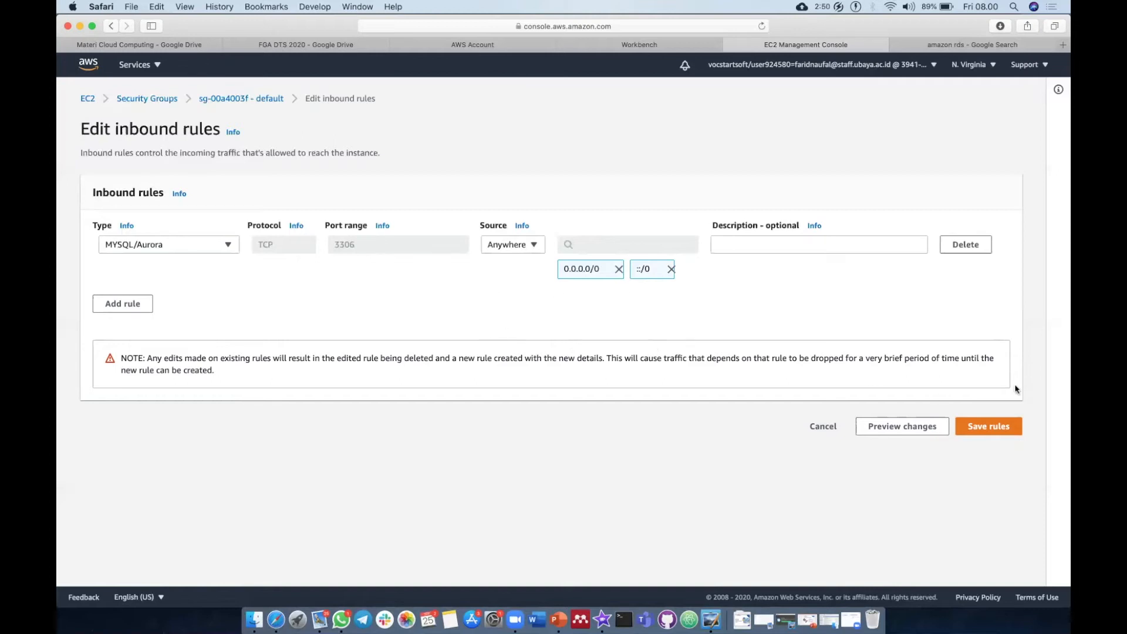
click(965, 428)
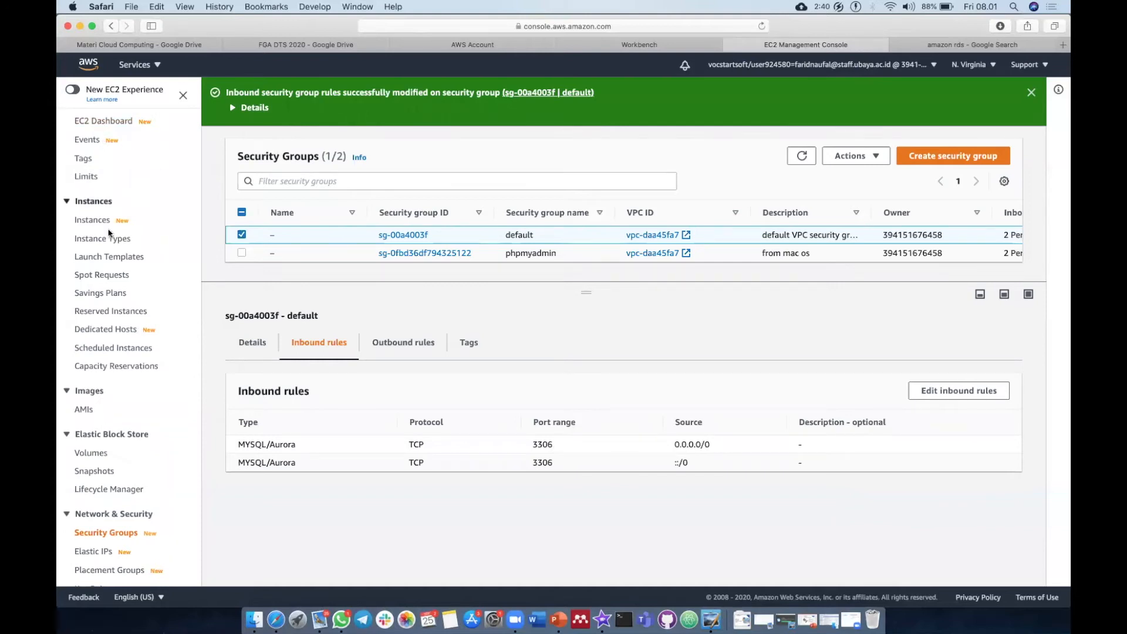
Step: Return to the RDS databases, open aws-database and review its endpoint, port, networking and public accessibility
click(147, 71)
click(370, 443)
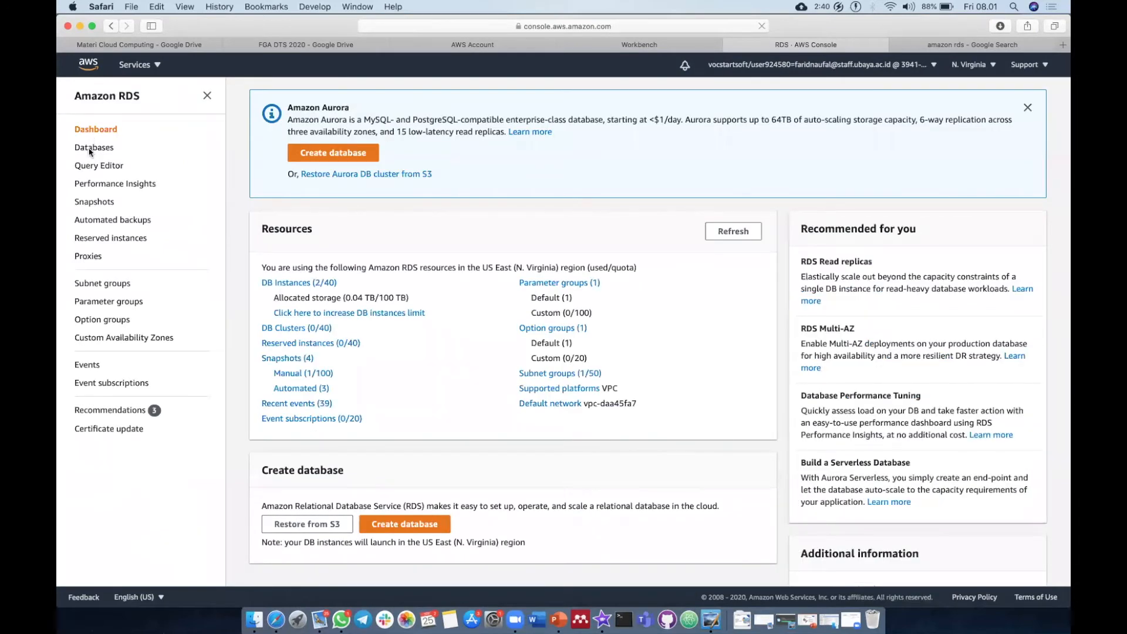
click(91, 150)
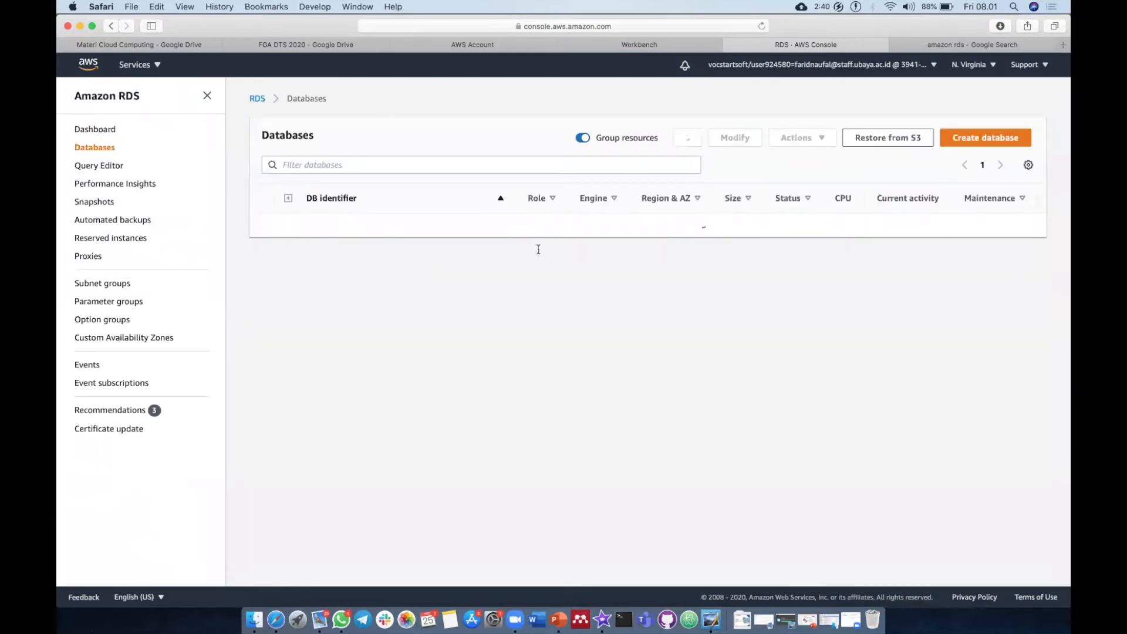
click(326, 230)
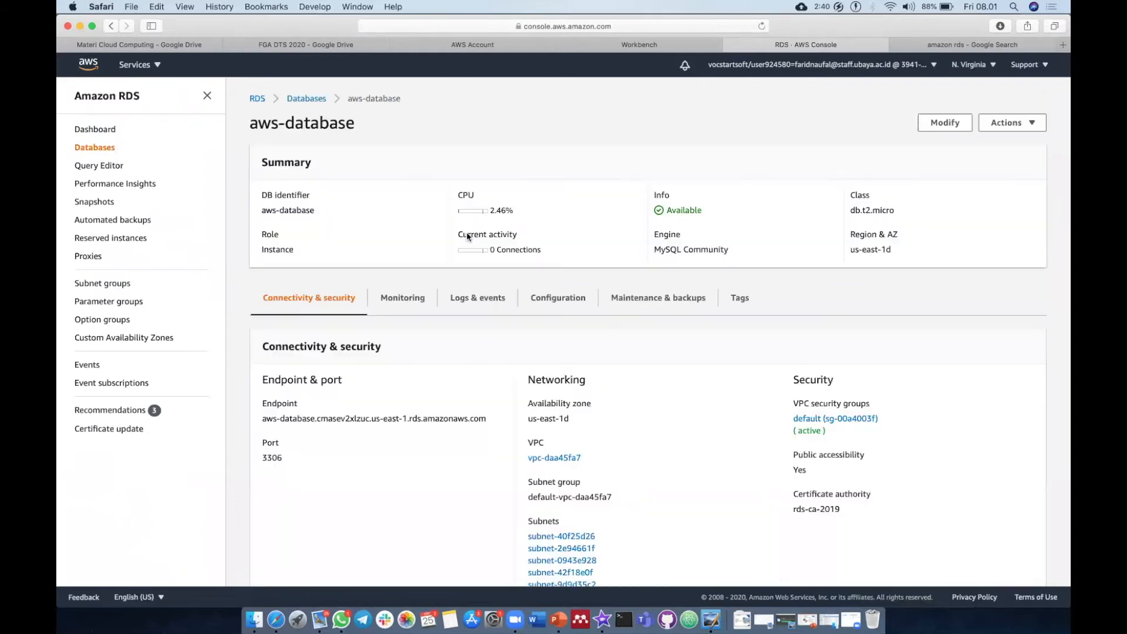
scroll(506, 369, down, 2)
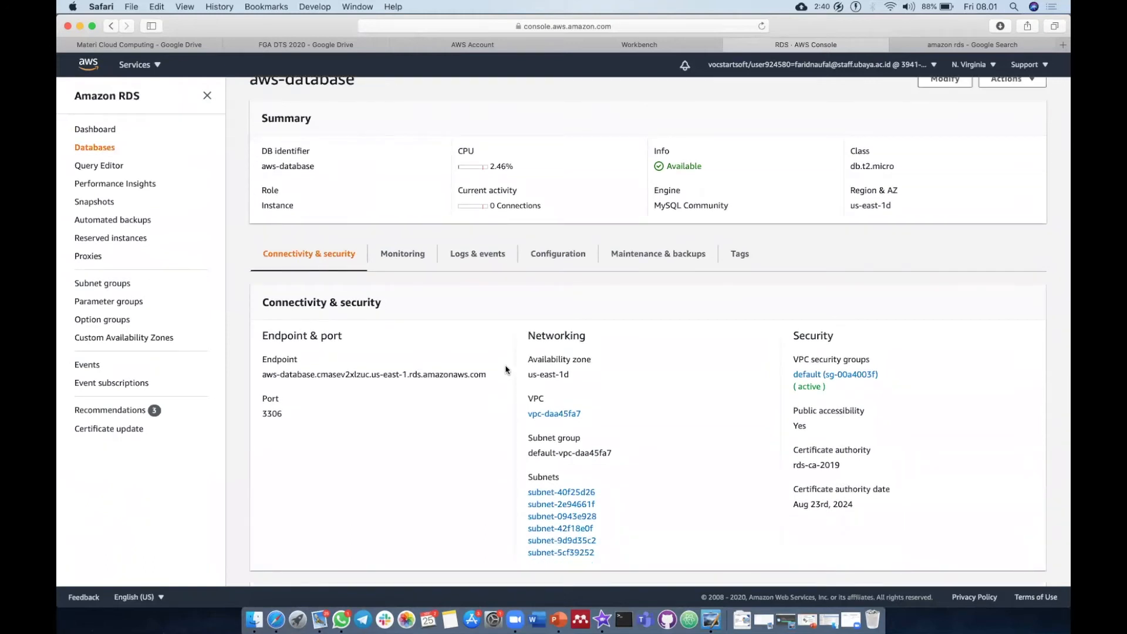
scroll(506, 370, down, 2)
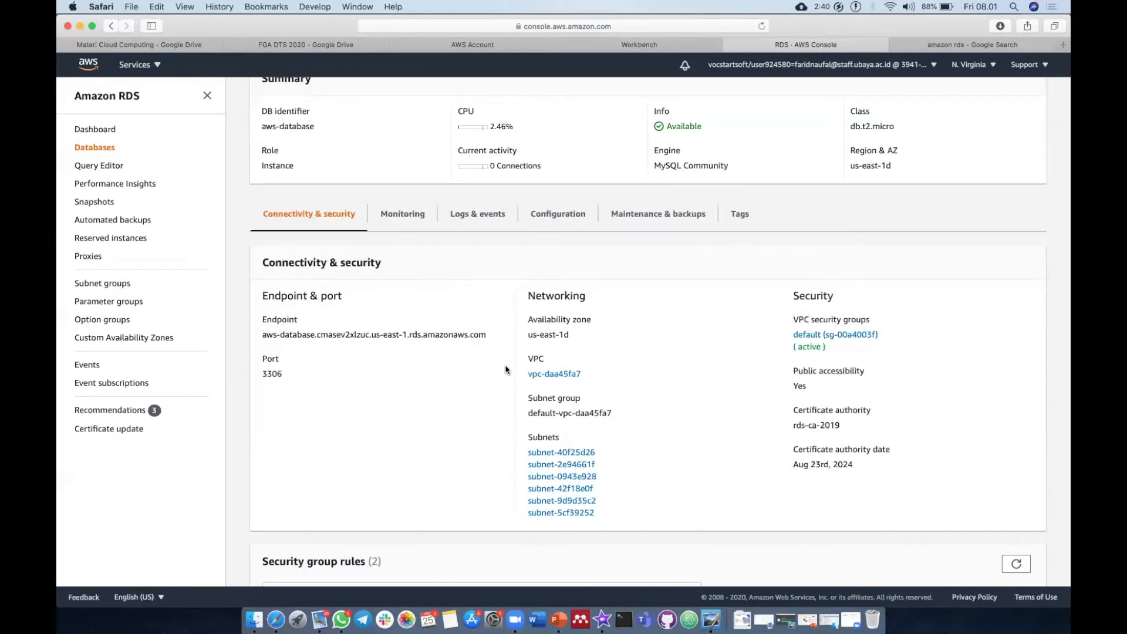
scroll(473, 357, up, 2)
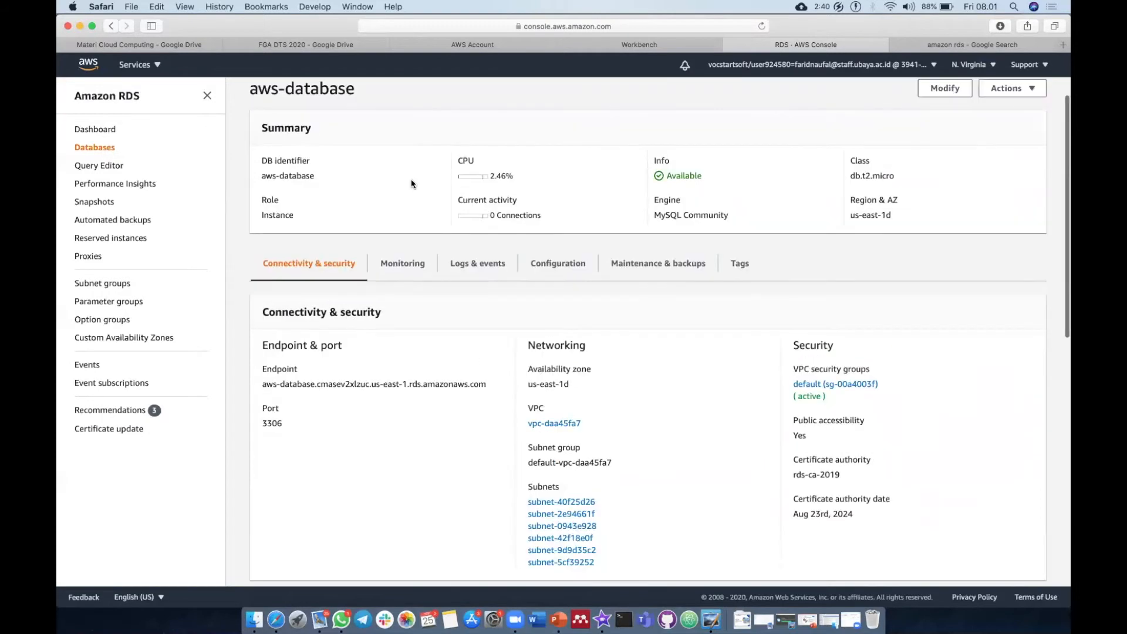
scroll(278, 129, up, 1)
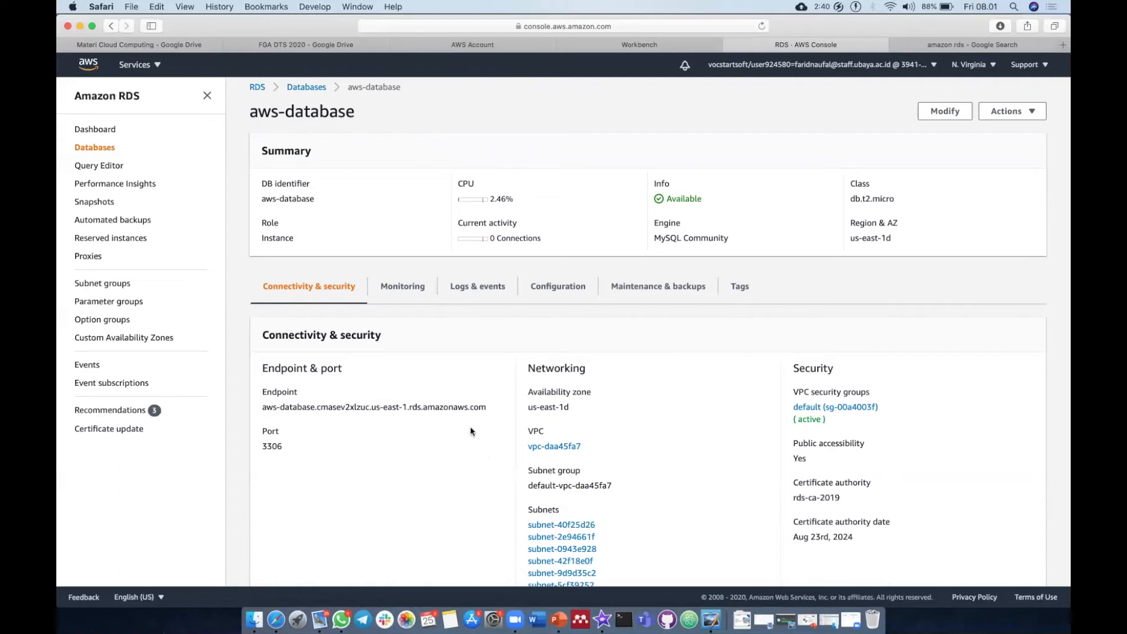
Step: Open an empty browser tab, switch to PowerPoint and copy the MySQL Workbench link from the Lab Materials slide
key(super+t)
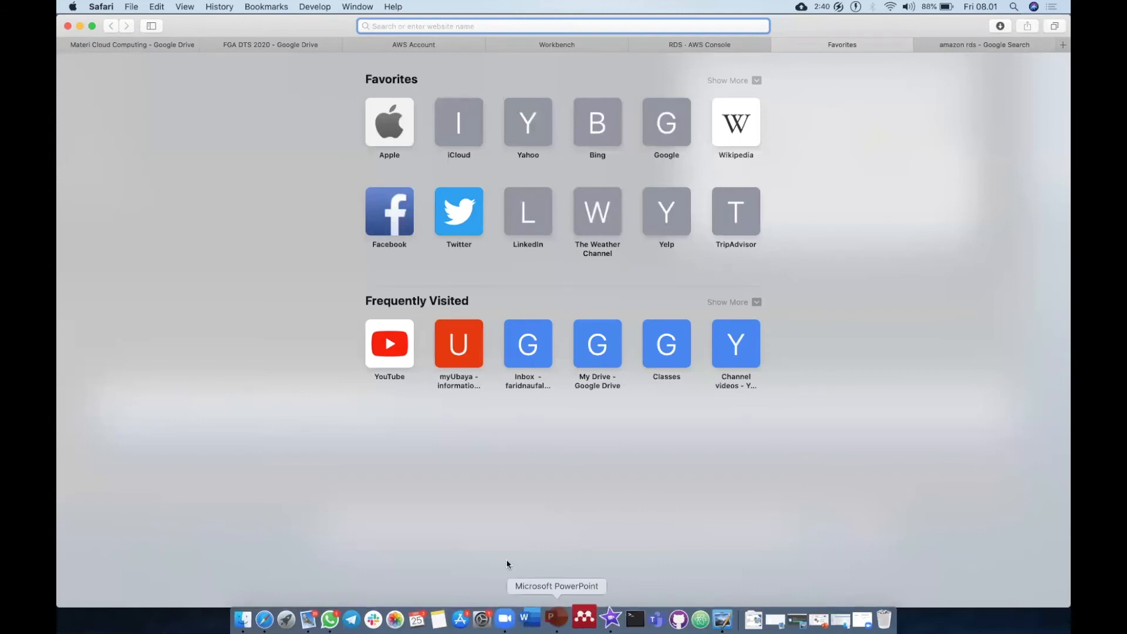
click(556, 618)
scroll(118, 441, down, 10)
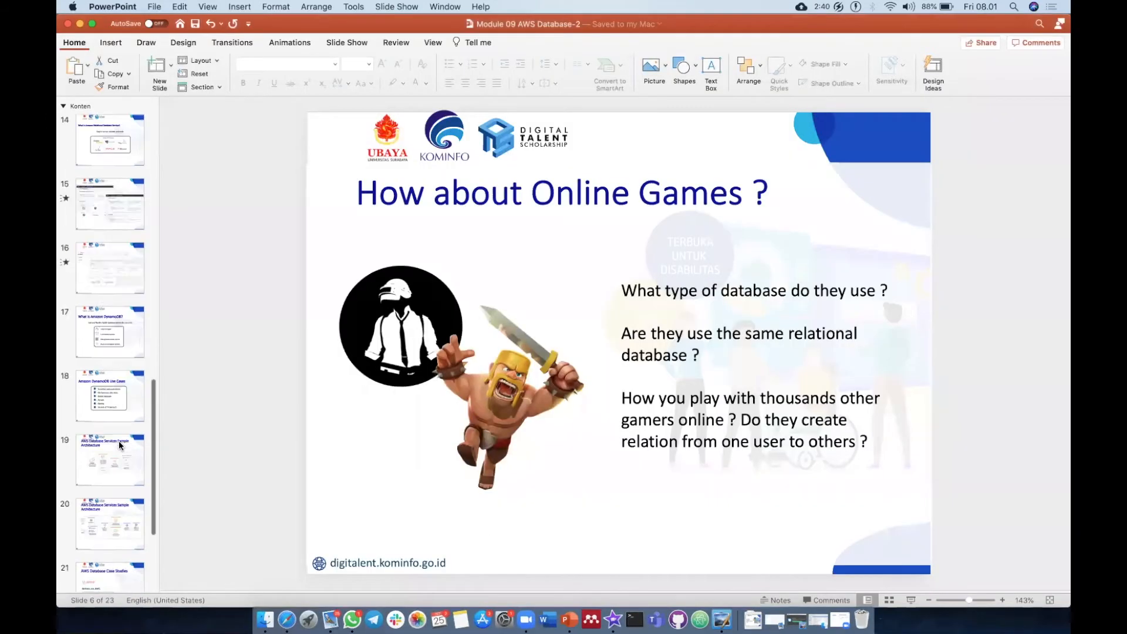
click(115, 469)
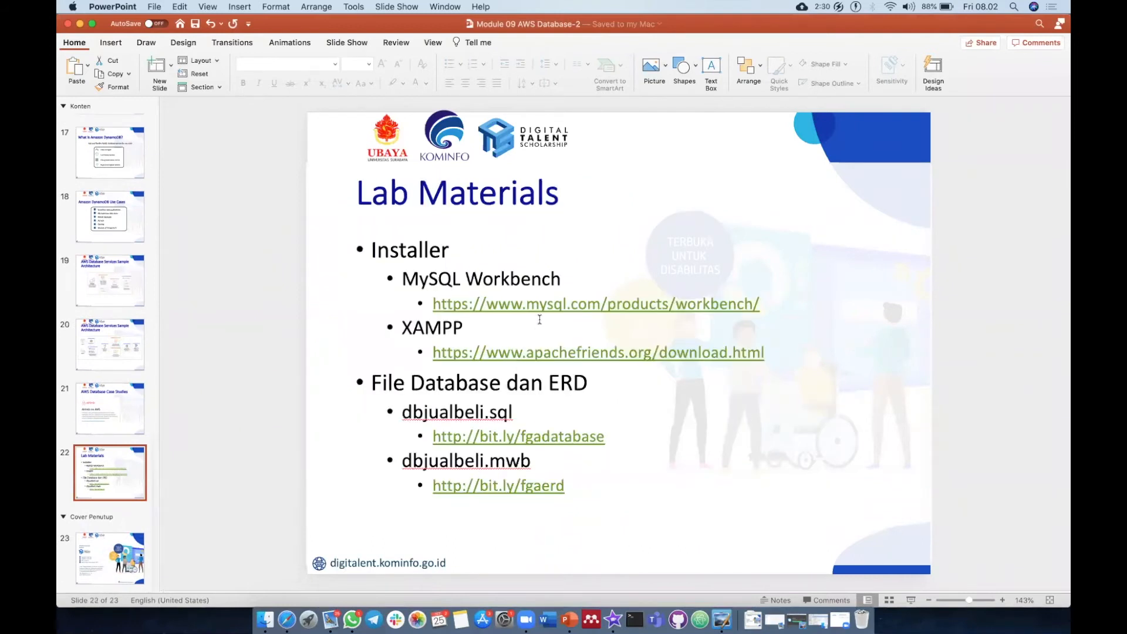
triple_click(524, 303)
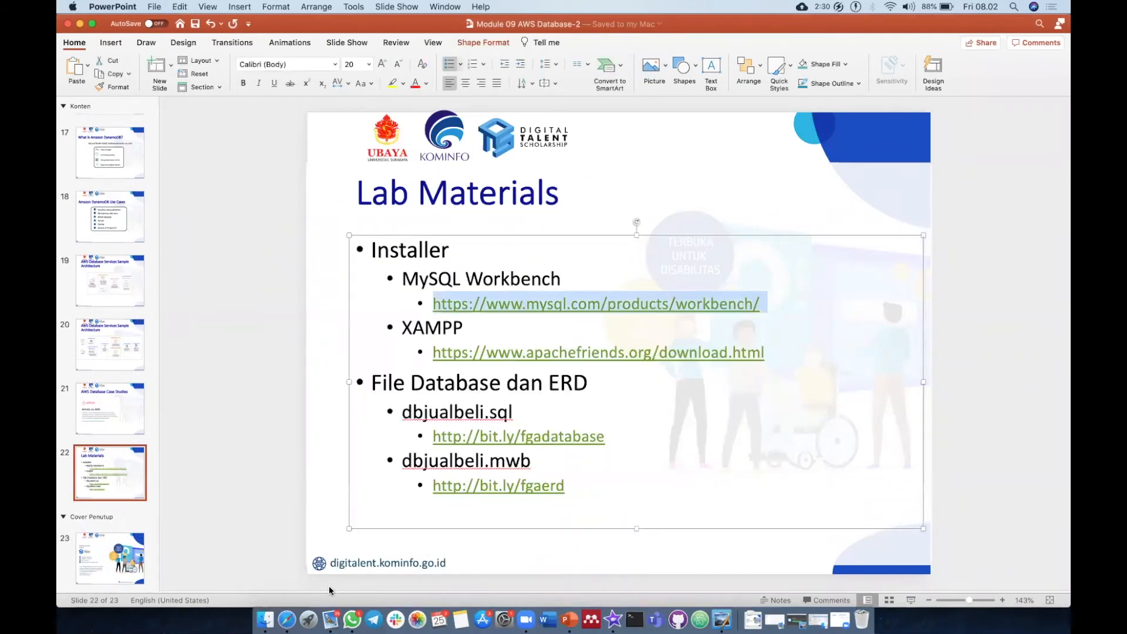
Step: Switch to Safari, load the copied MySQL Workbench link in the empty tab and go to its download page
click(287, 618)
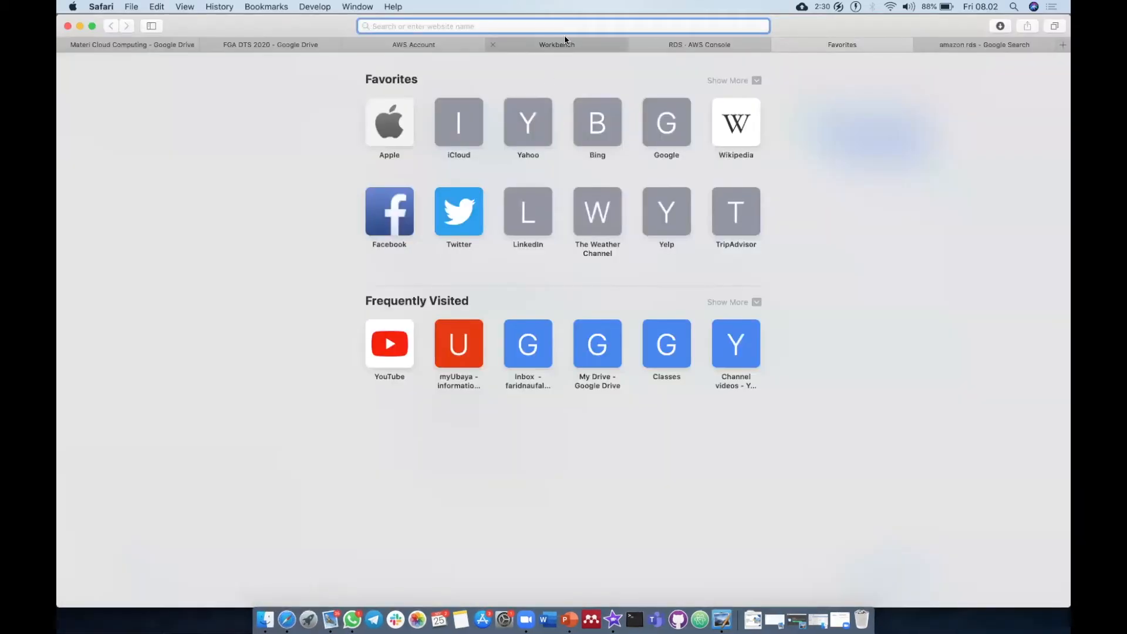
key(super+v)
key(Return)
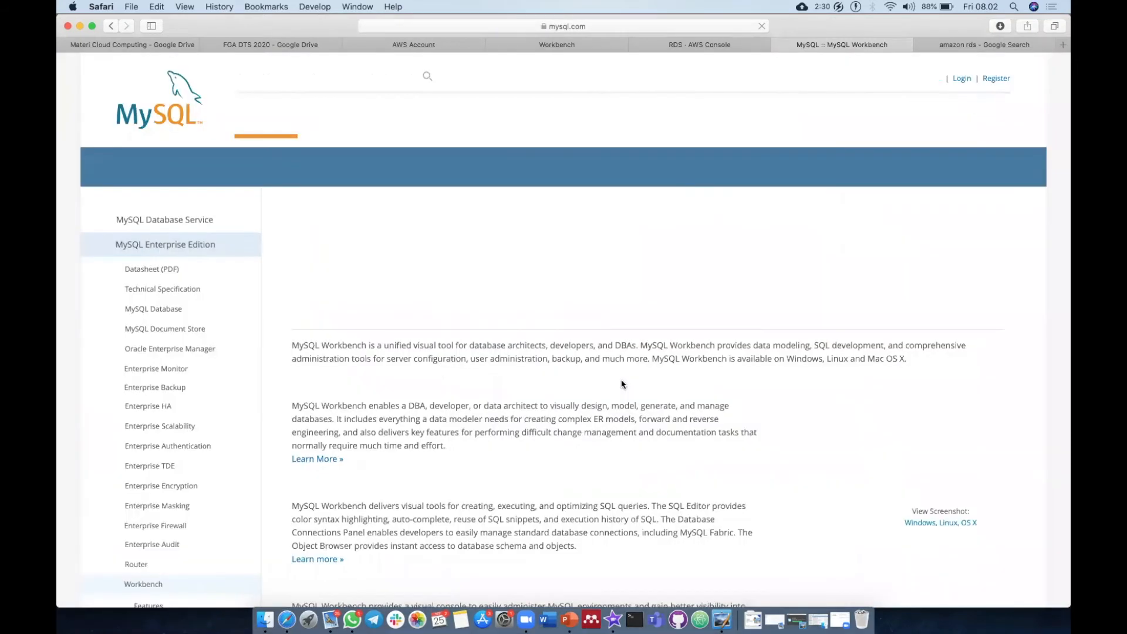
click(404, 298)
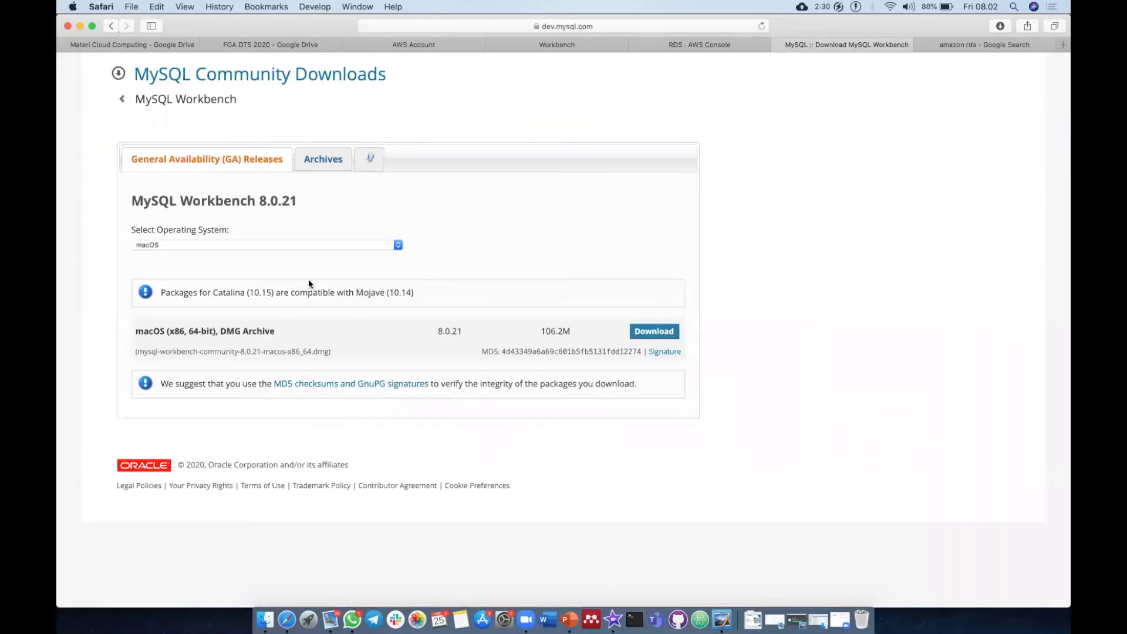
Step: View the MySQL Workbench 8.0.21 downloads for Microsoft Windows and Ubuntu Linux, and set the operating system back to macOS
click(217, 248)
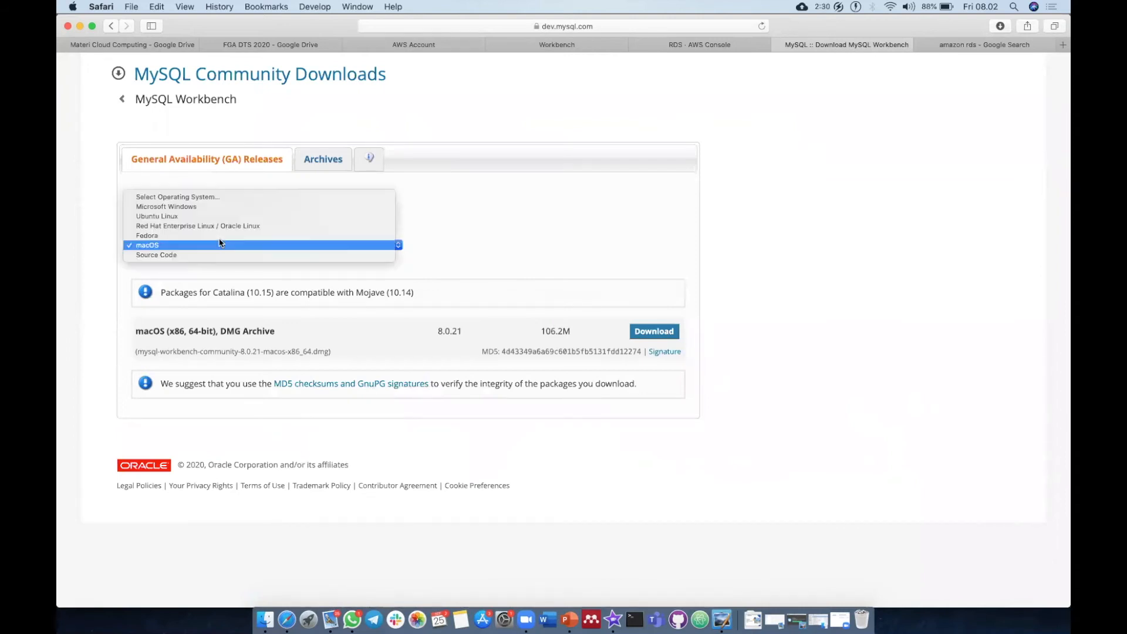
click(220, 208)
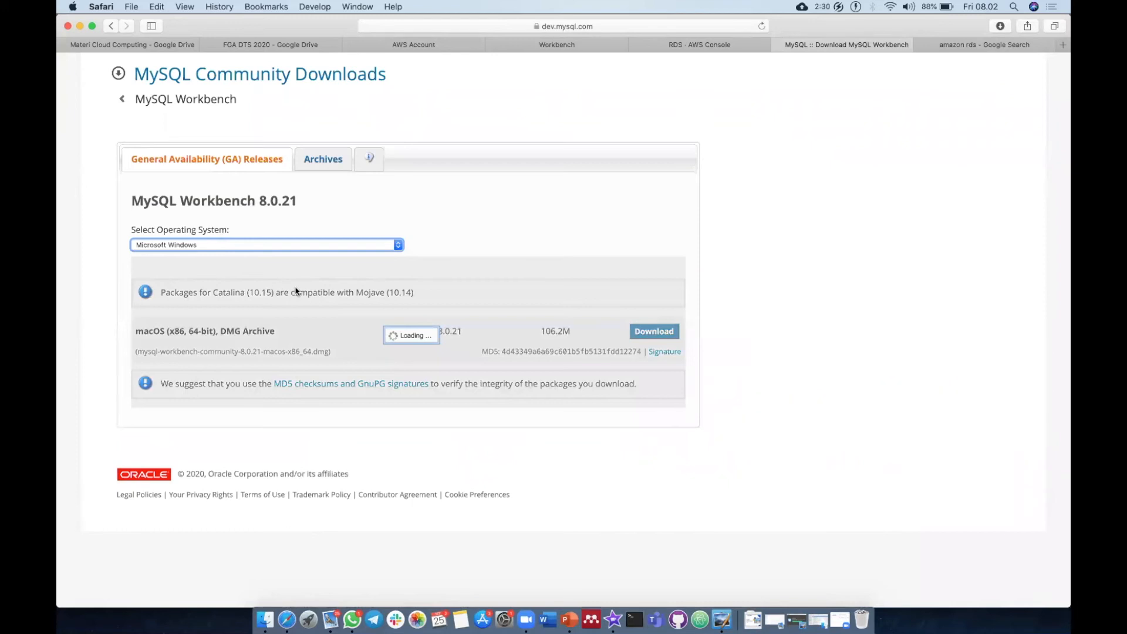
scroll(578, 409, down, 2)
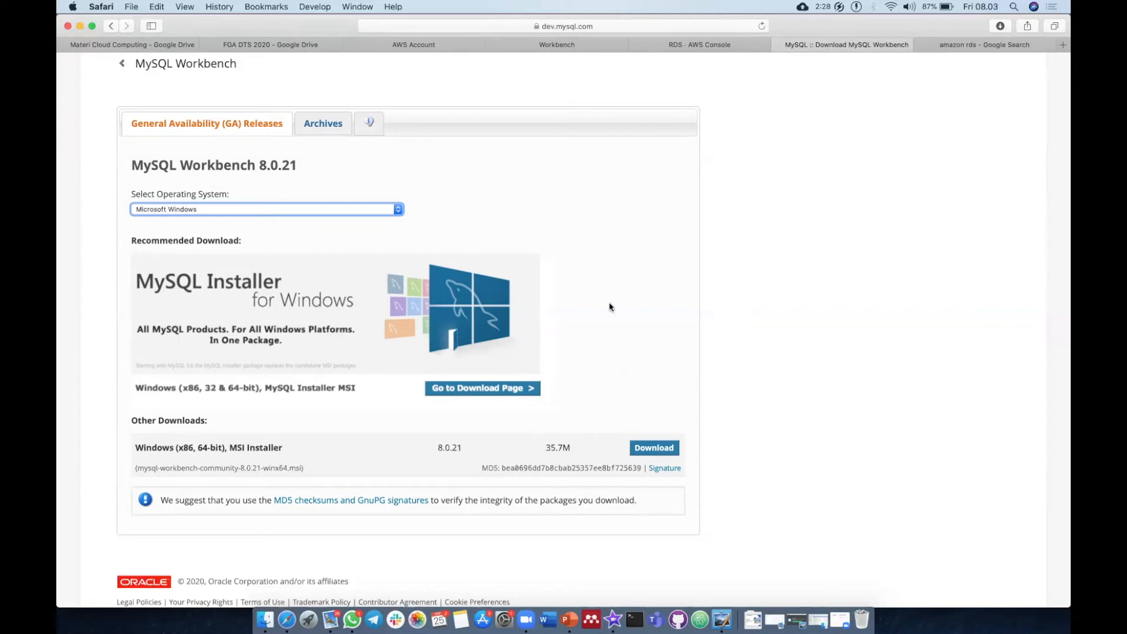
click(215, 210)
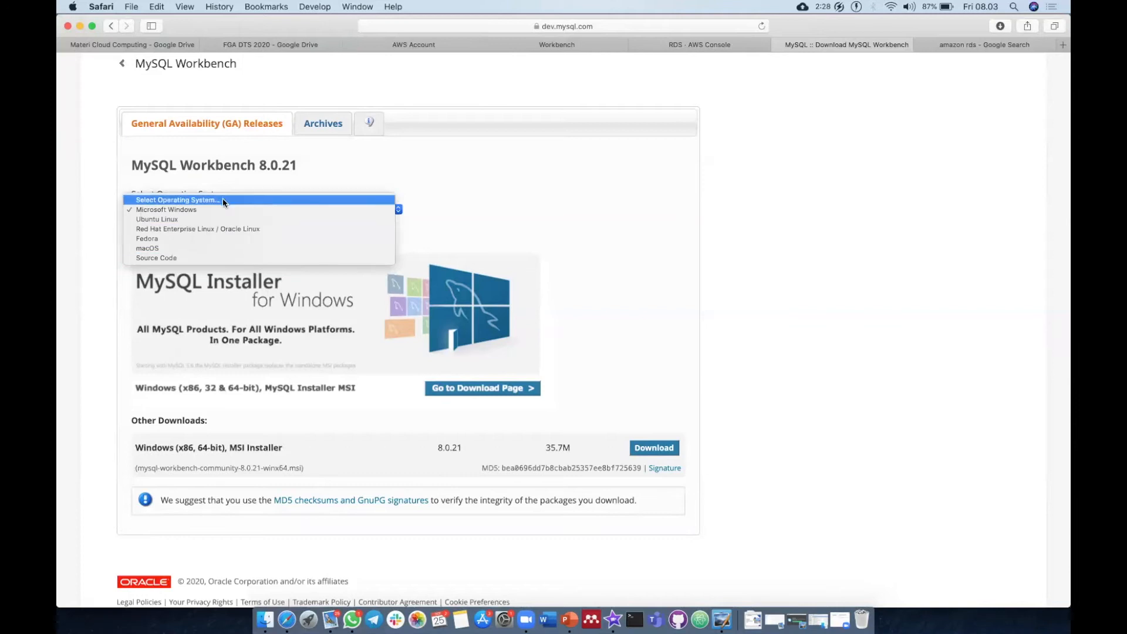
click(221, 217)
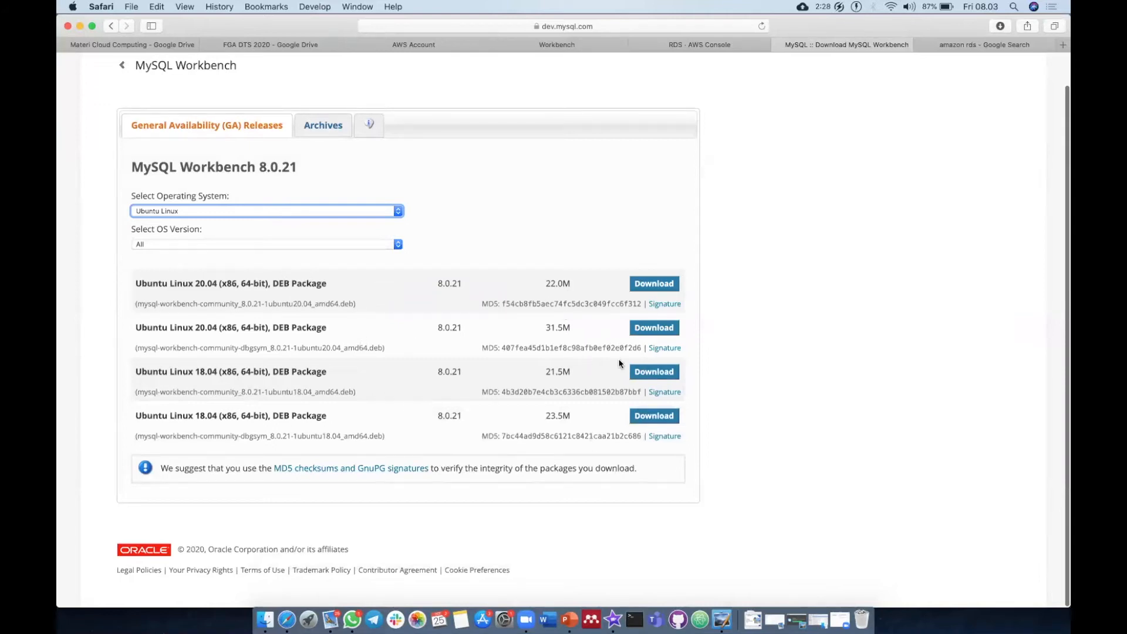
click(282, 210)
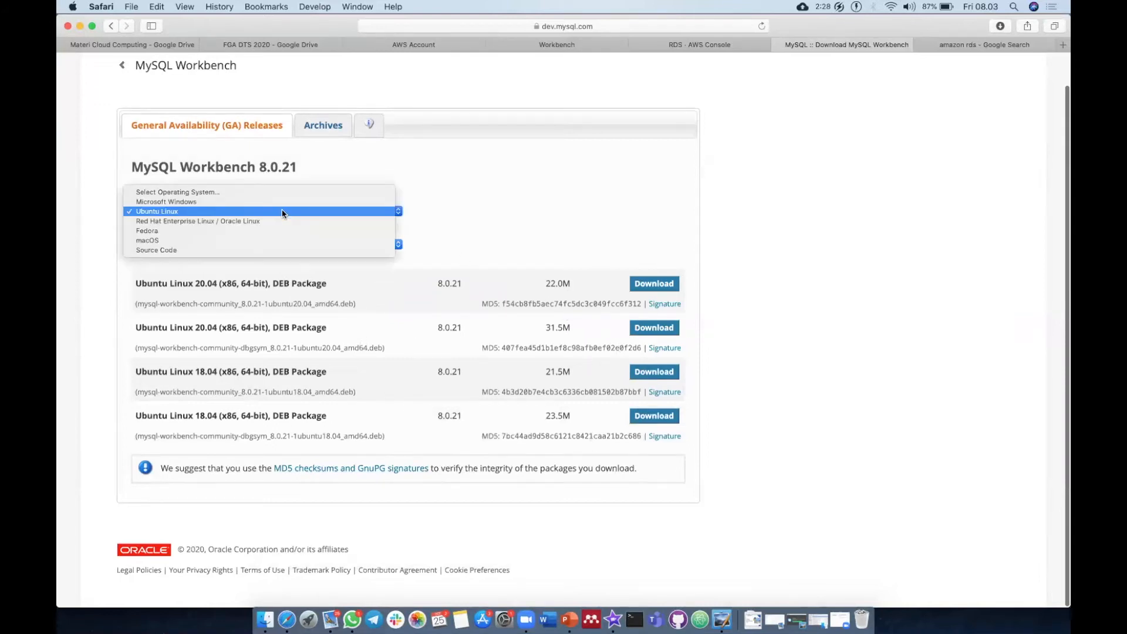
click(265, 240)
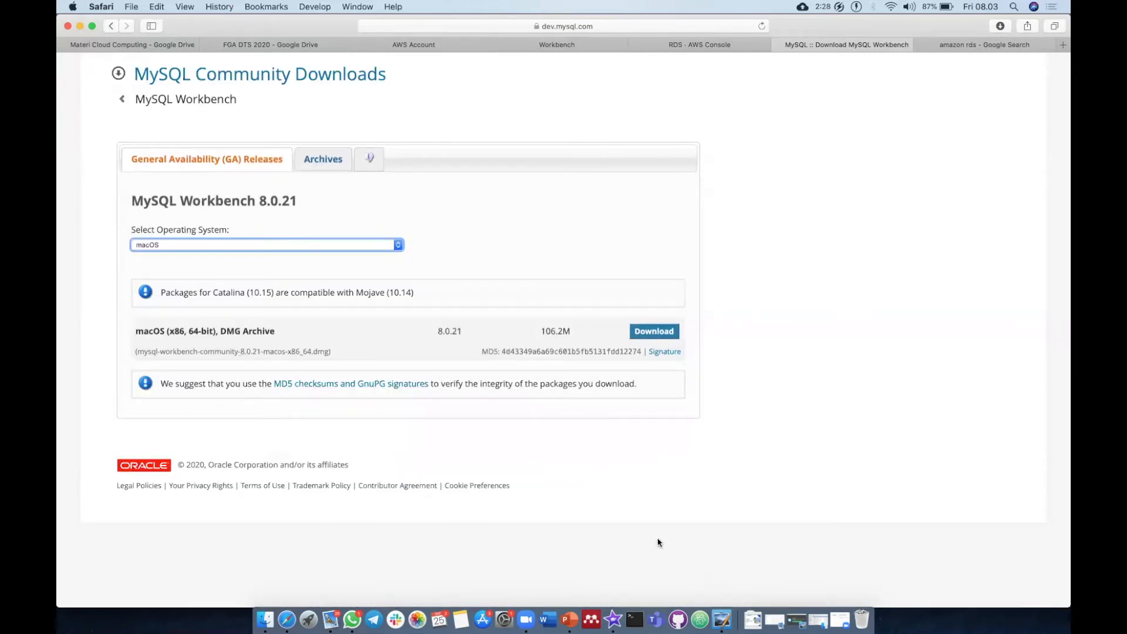
Step: Launch the installed MySQL Workbench application
key(super+space)
text(mys)
key(Return)
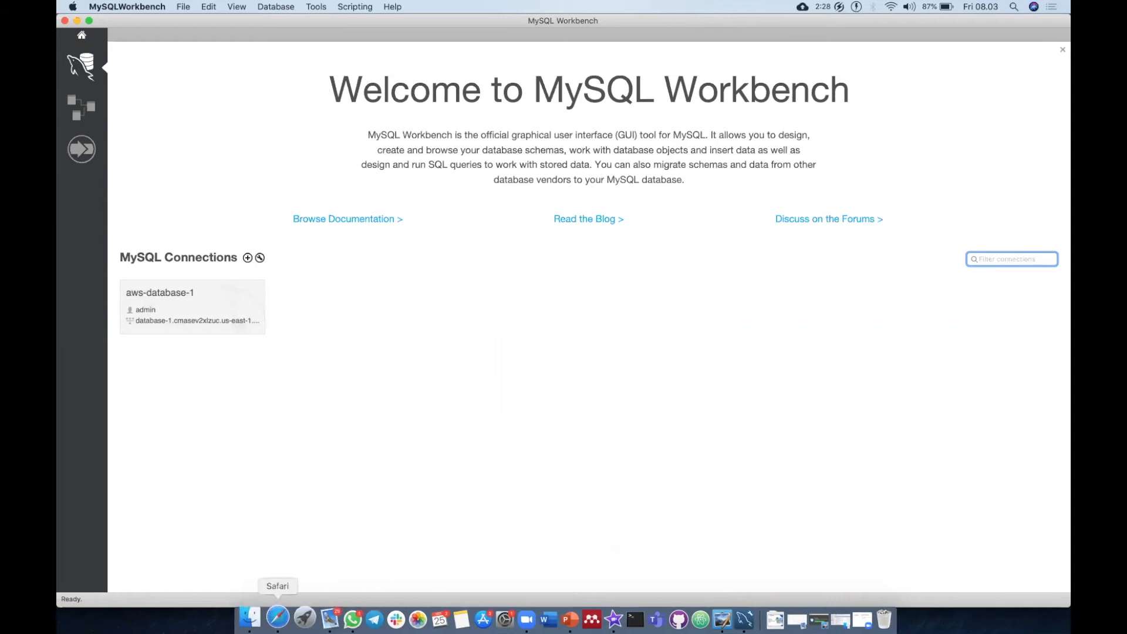
Step: Switch to Safari and copy the aws-database endpoint from its RDS connectivity details
click(276, 619)
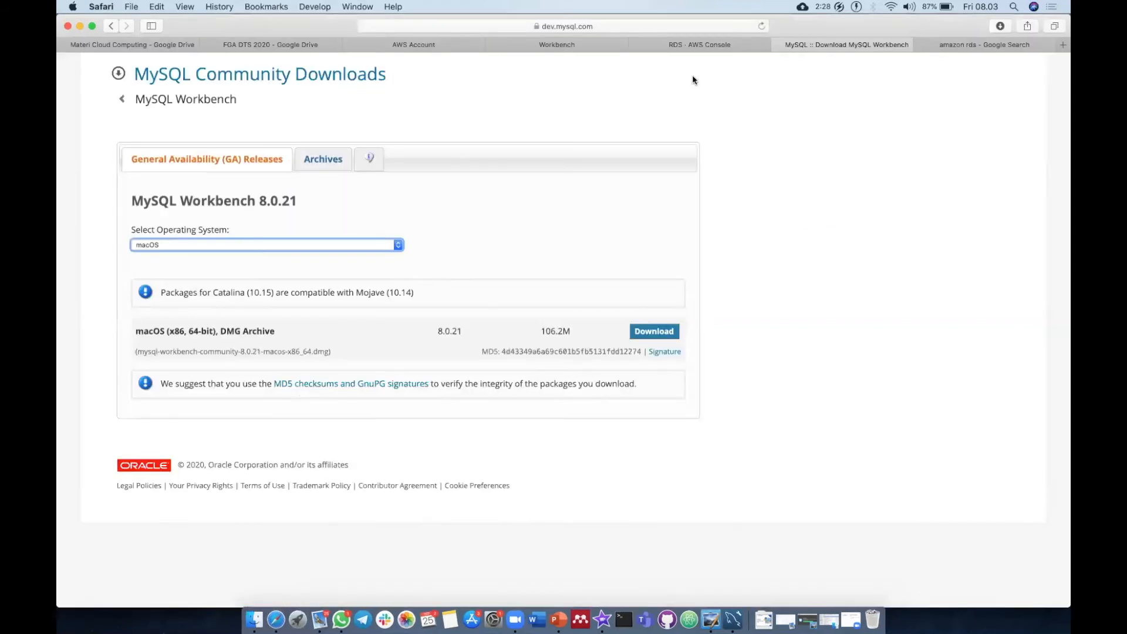
click(698, 45)
scroll(335, 366, down, 3)
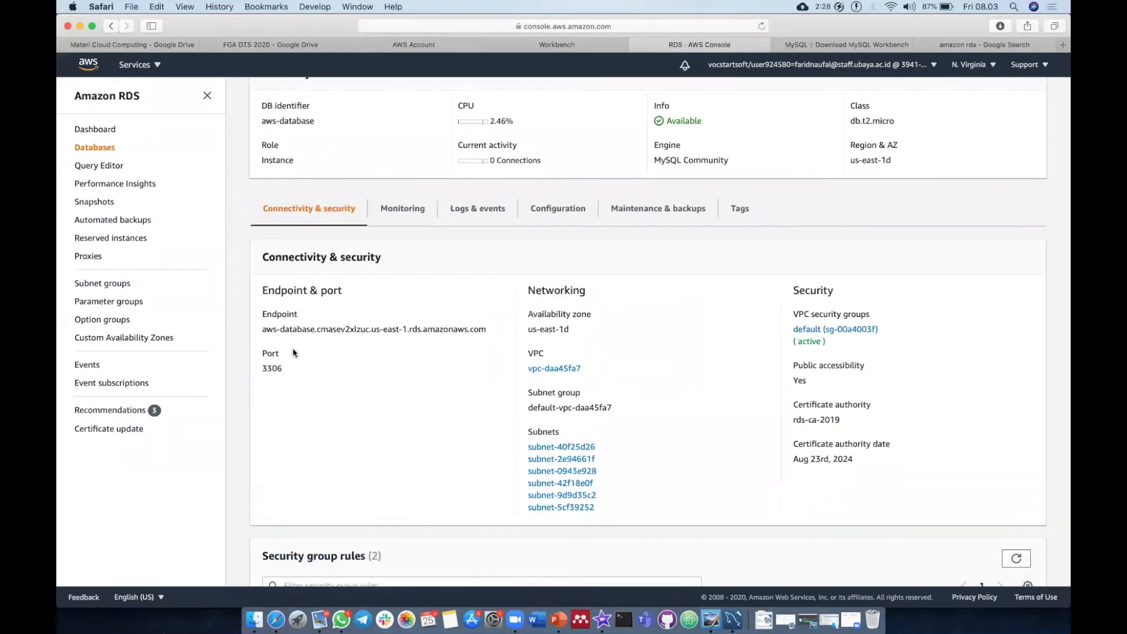
drag(263, 330, 478, 329)
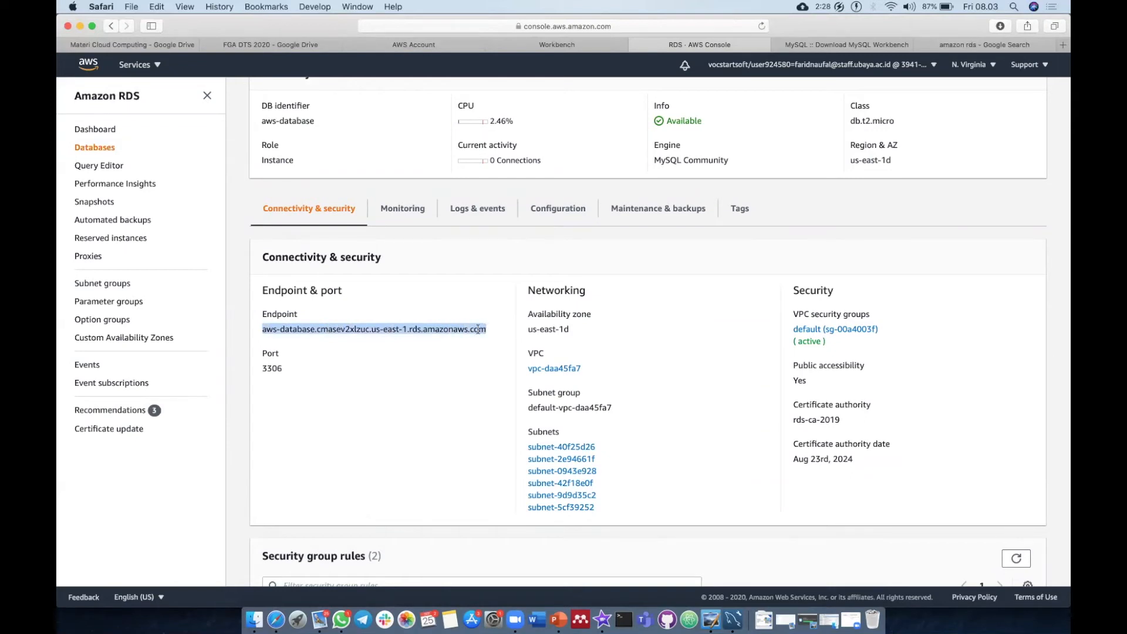
key(super+c)
Step: Switch to MySQL Workbench, start a new connection and set its hostname to the copied aws-database endpoint
click(732, 615)
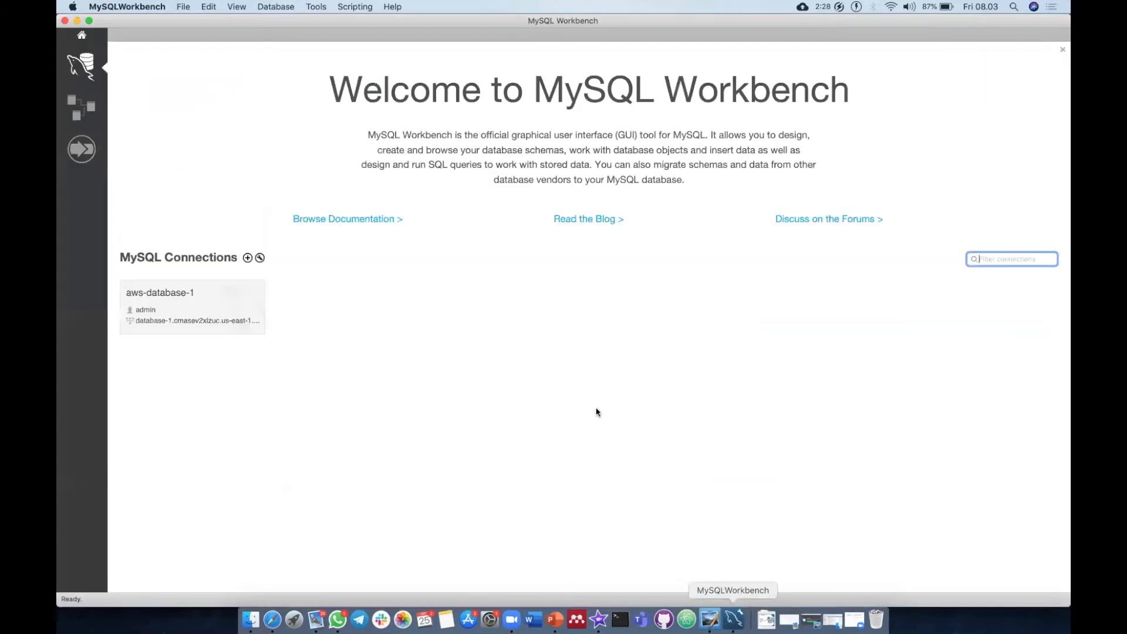
click(247, 258)
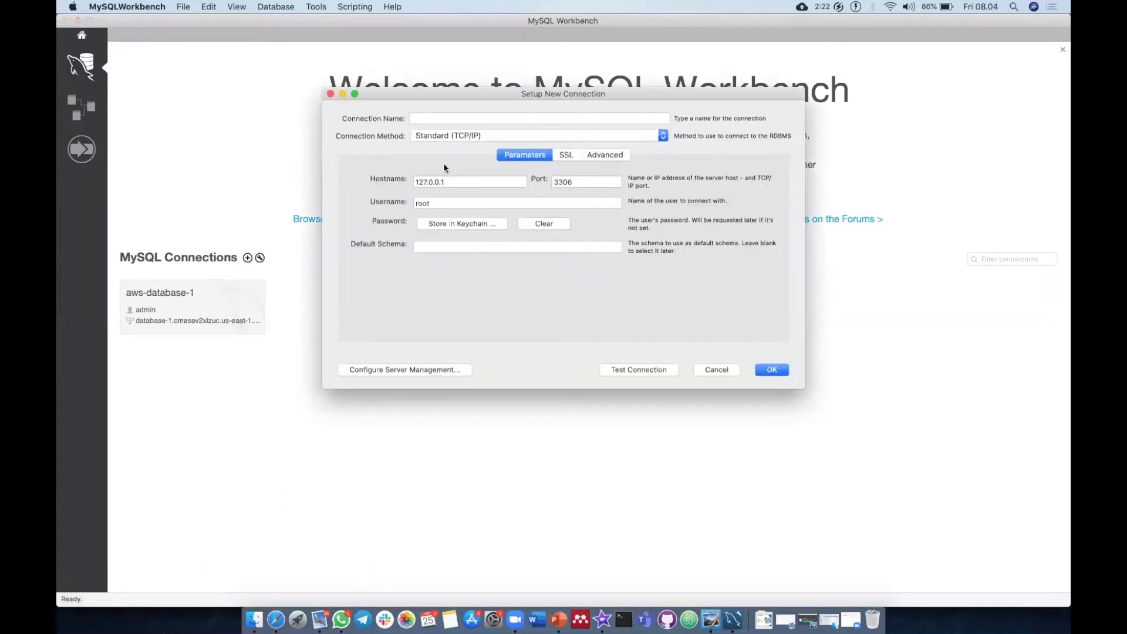
click(455, 179)
key(super+v)
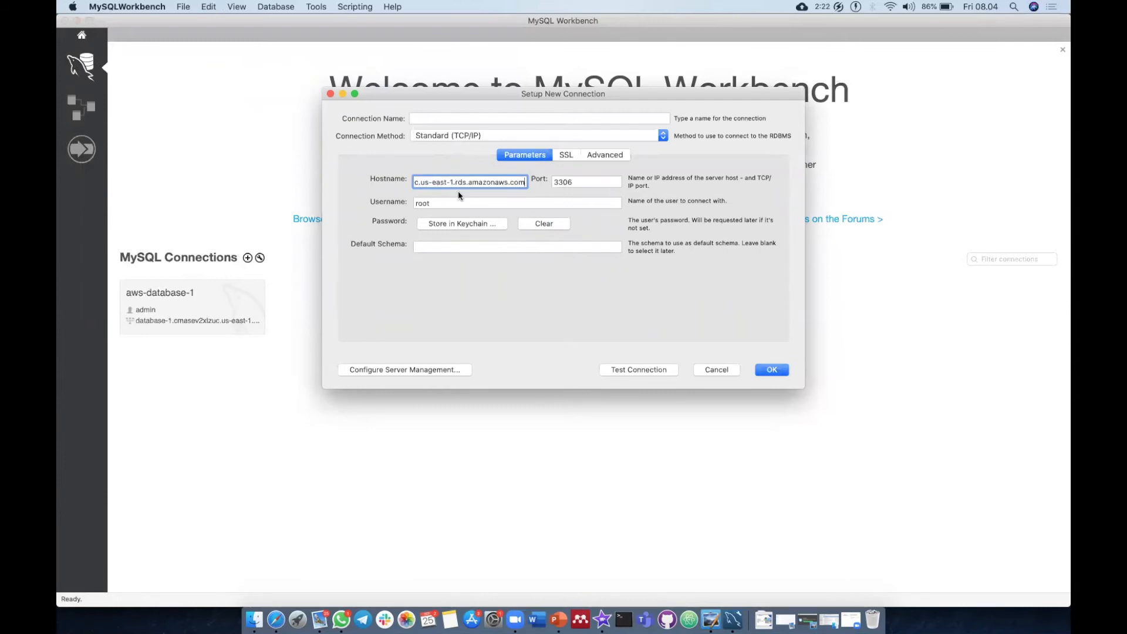
key(Tab)
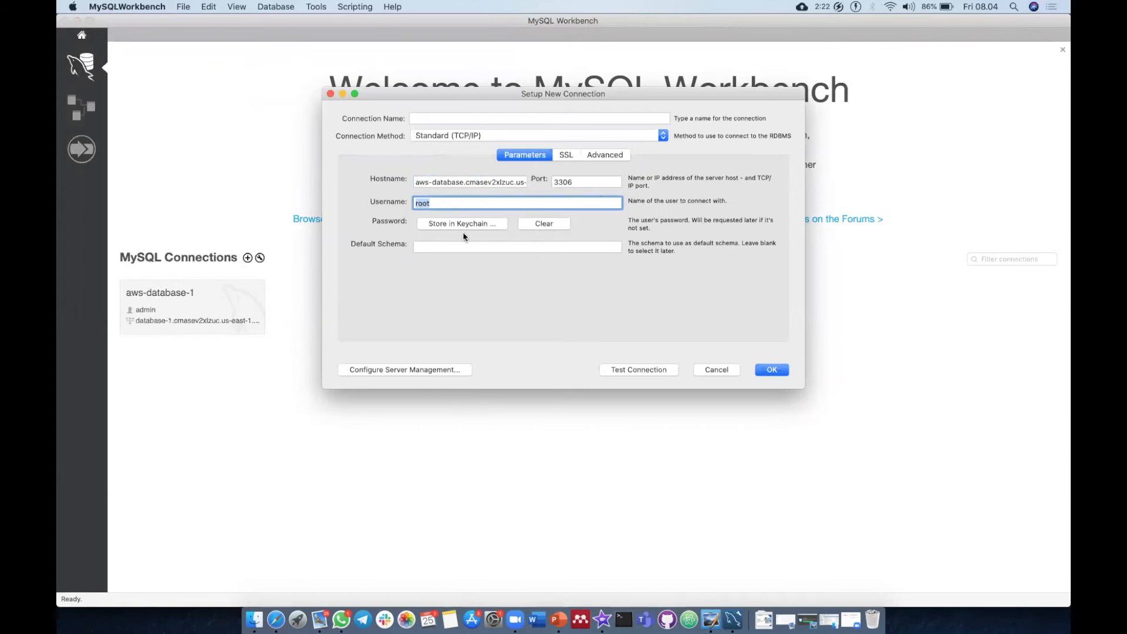
Step: Set the new connection's username to admin and store the database user's password in the keychain
text(admin)
click(462, 223)
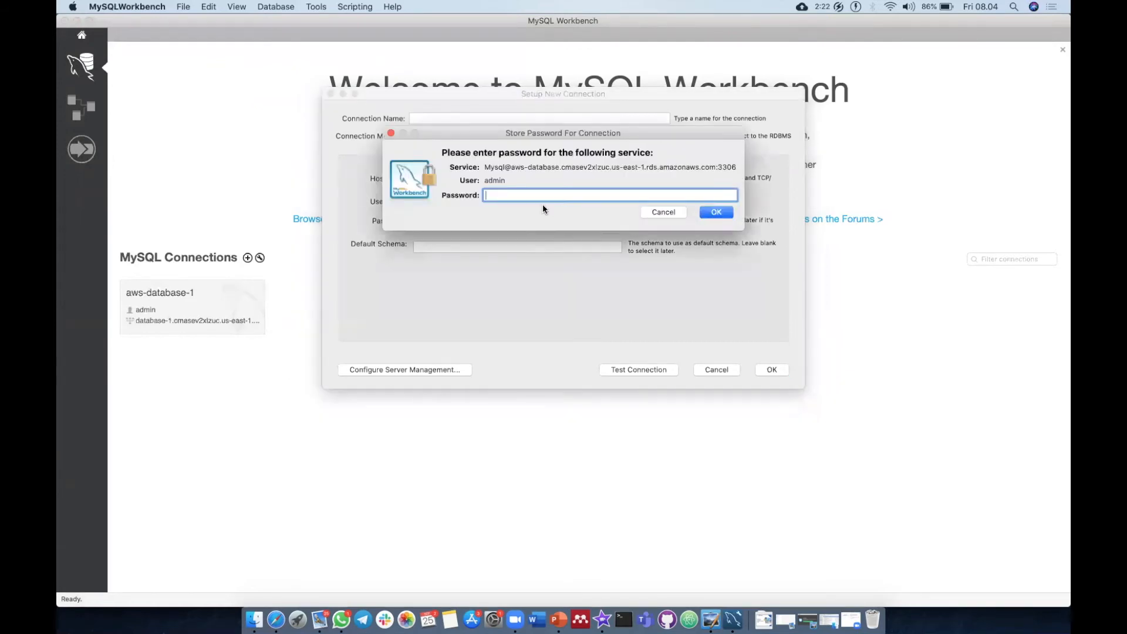
text(**************)
key(Return)
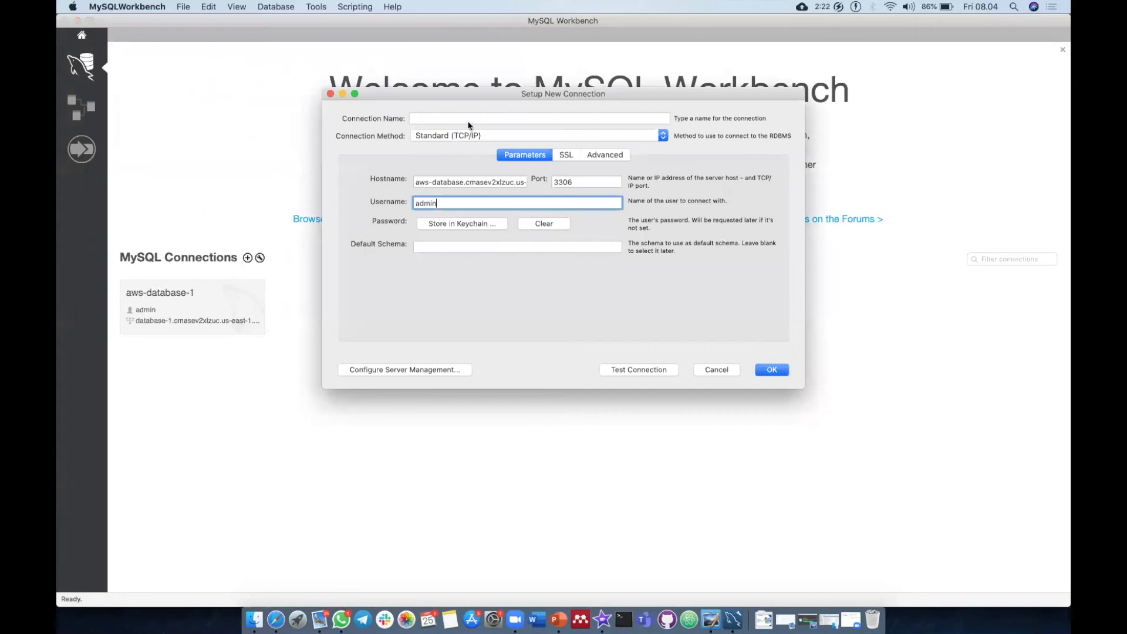
Step: Check the database identifier in the RDS console in Safari, and name the MySQL Workbench connection aws-database
click(458, 120)
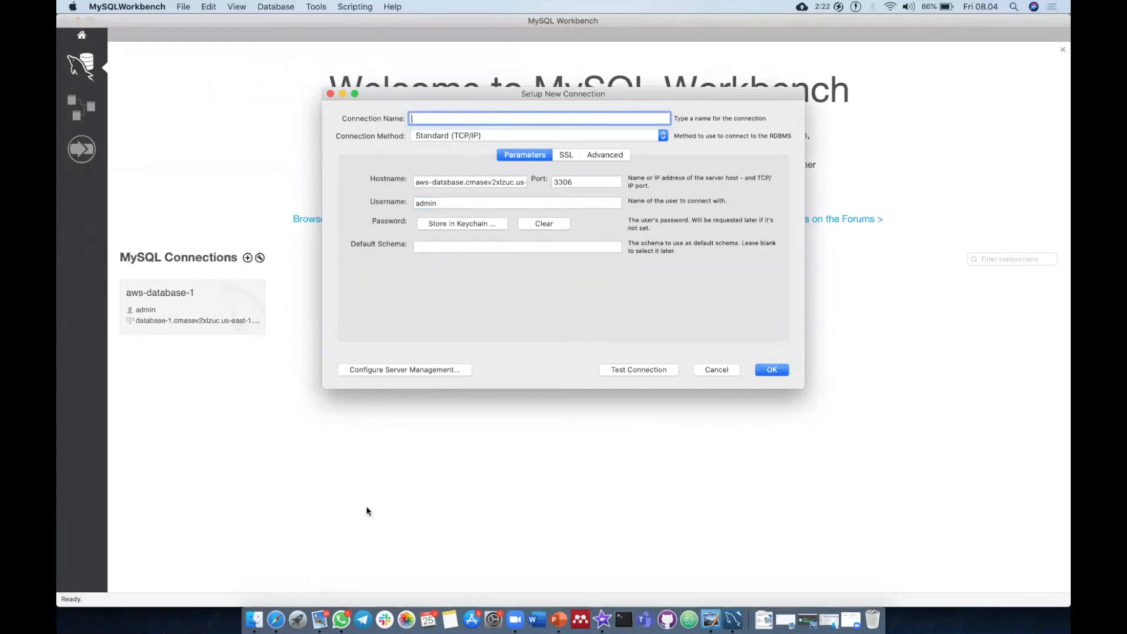
click(276, 619)
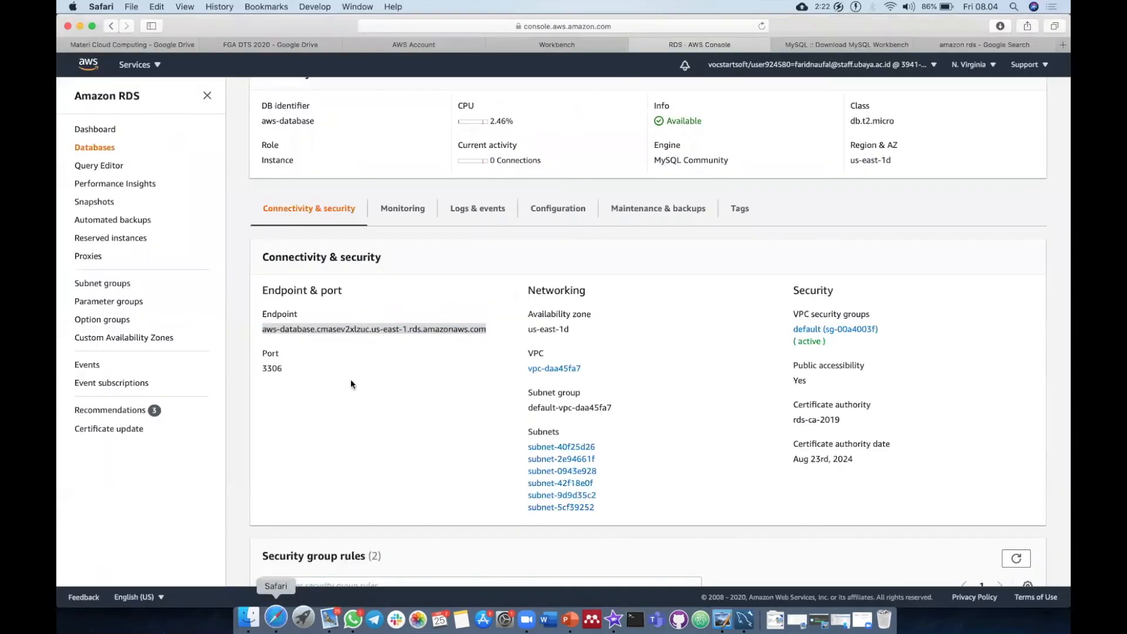
scroll(362, 282, up, 3)
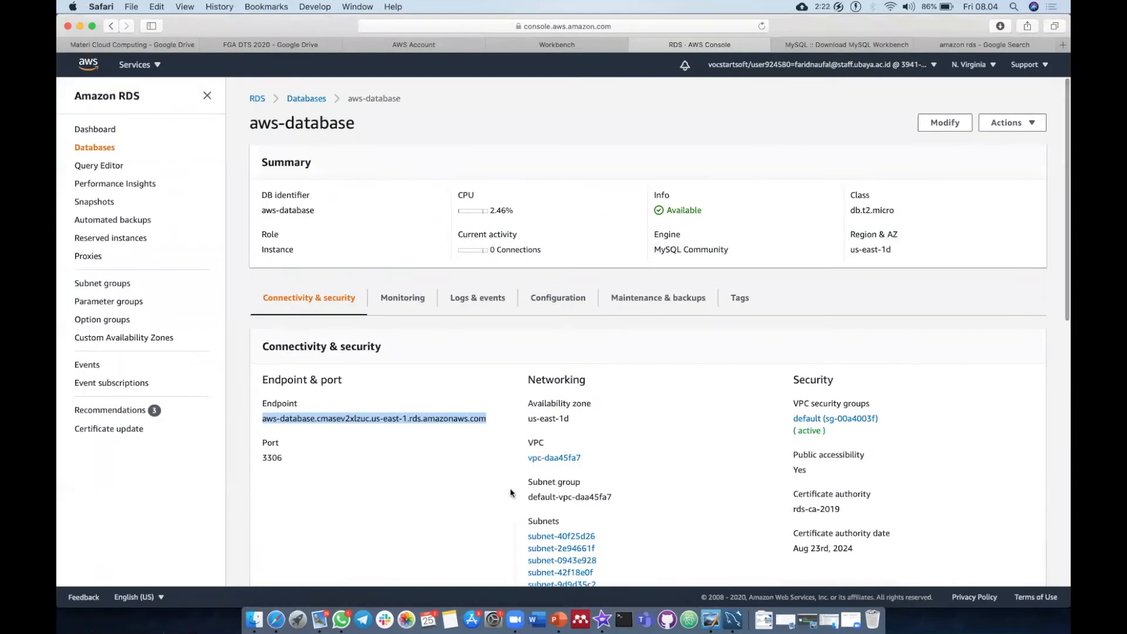
click(710, 619)
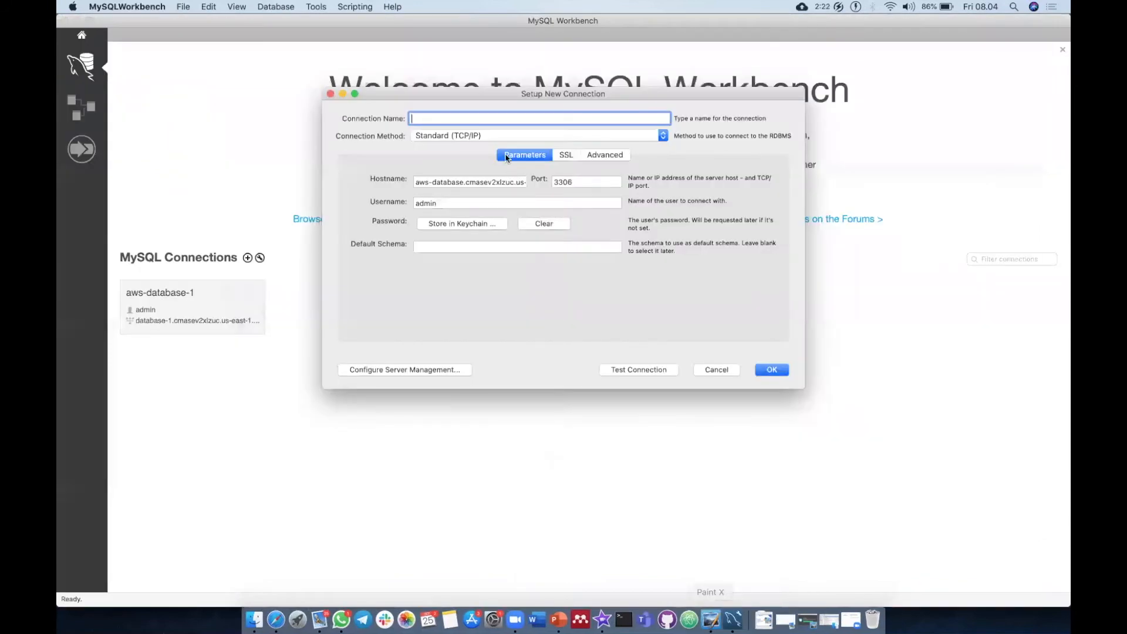
text(aws-database)
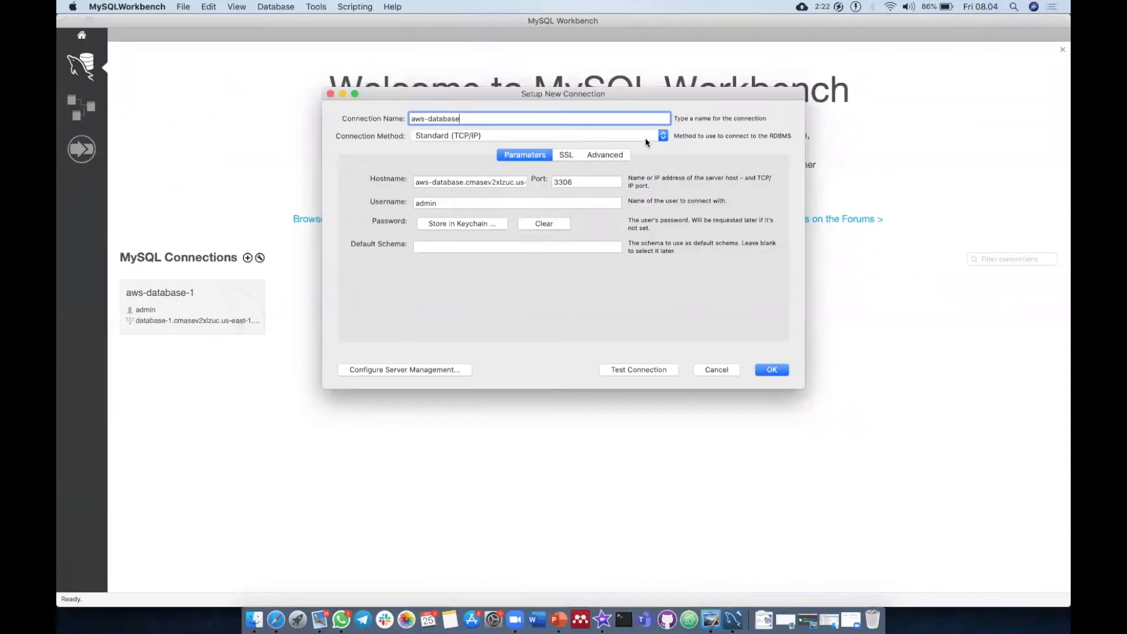
Step: Test the aws-database connection with its current parameters and save it
click(623, 367)
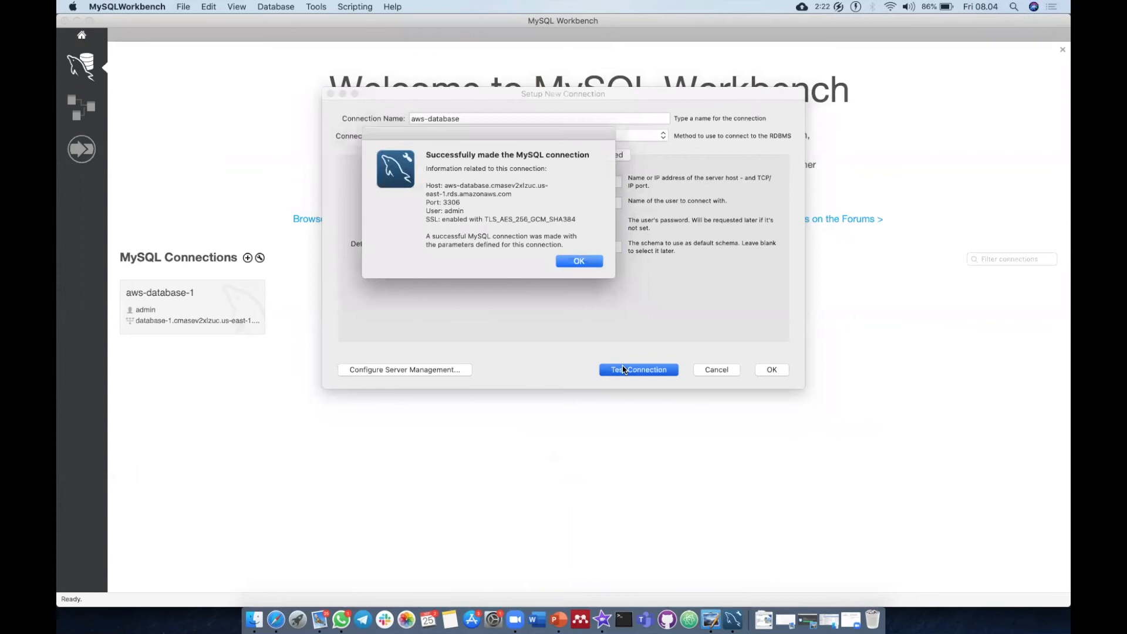
drag(436, 129, 435, 199)
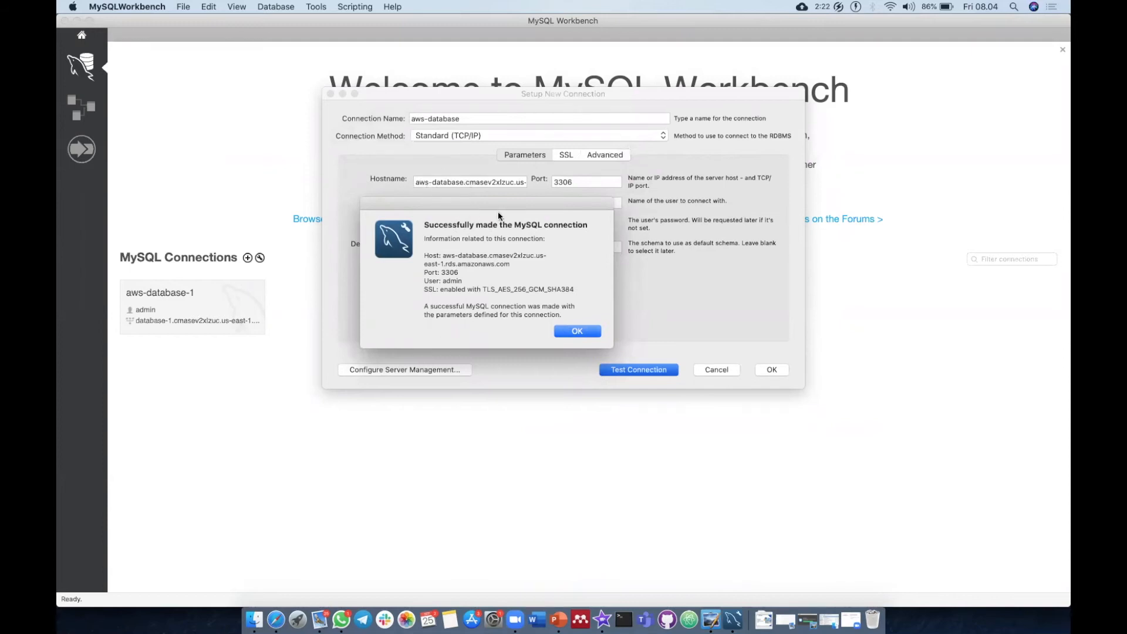
click(577, 331)
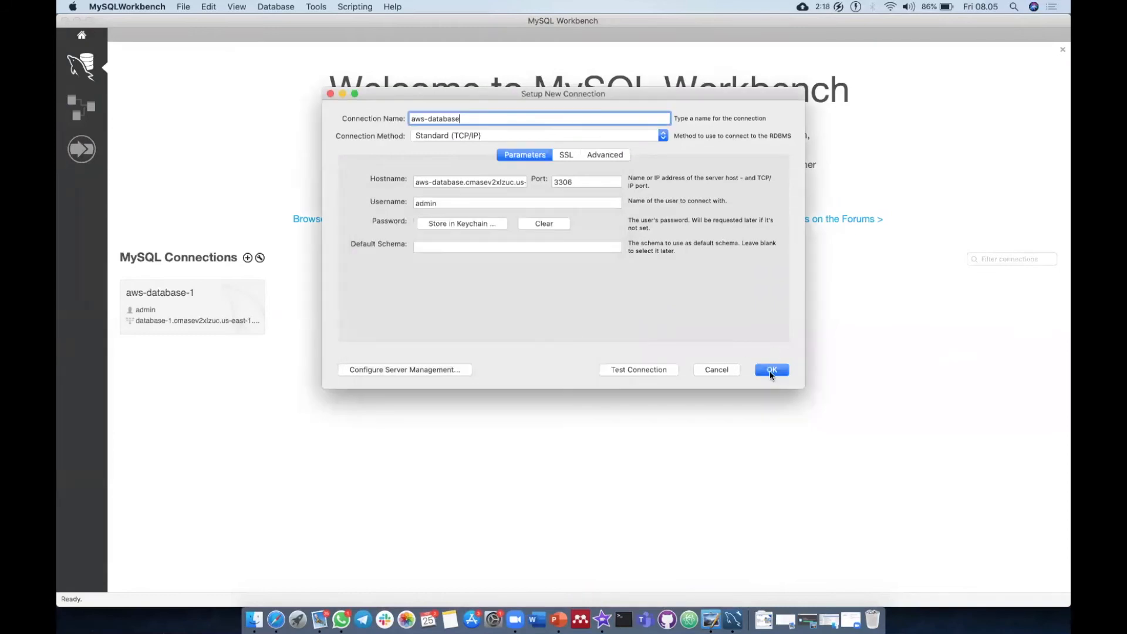
click(771, 371)
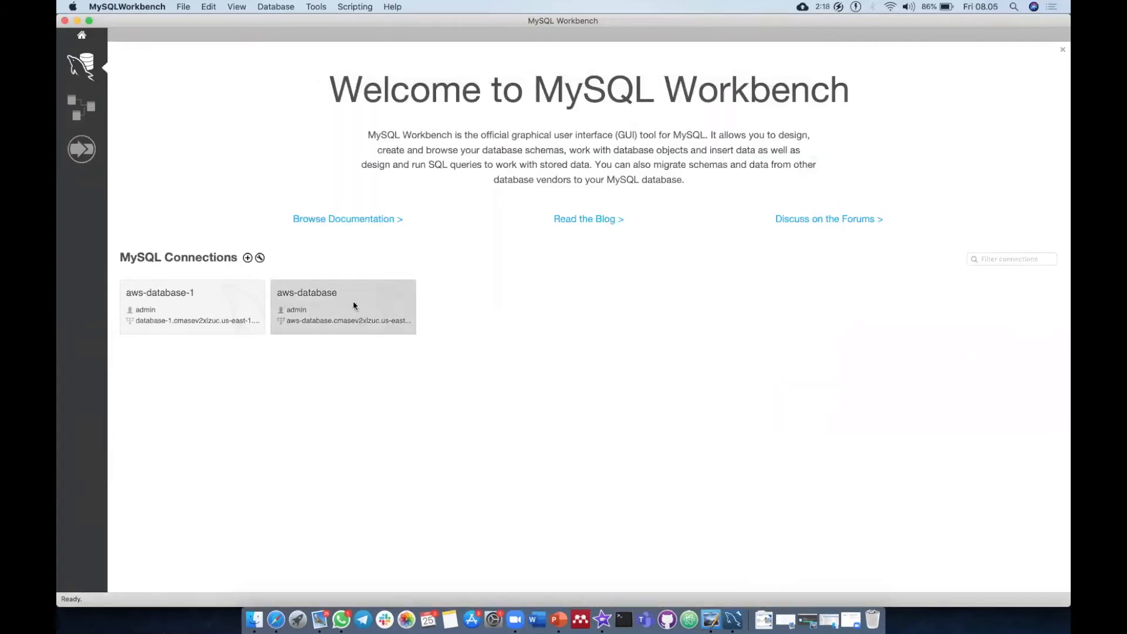
Step: Open the saved aws-database connection in the SQL editor and delete the SELECT statement from the barang query
click(347, 315)
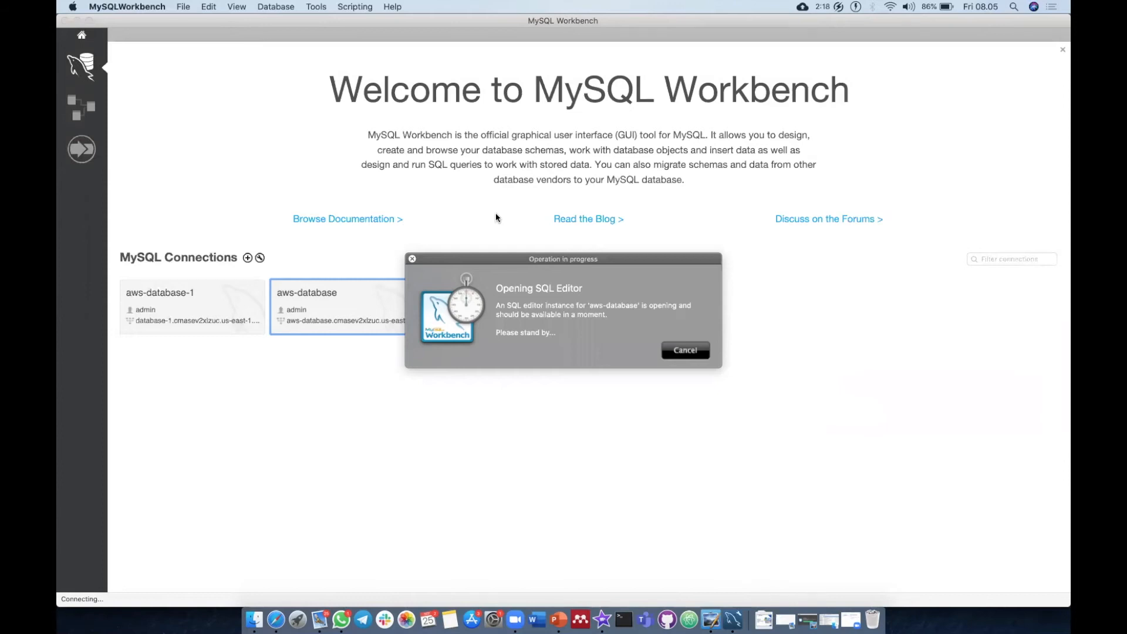
drag(450, 270, 486, 296)
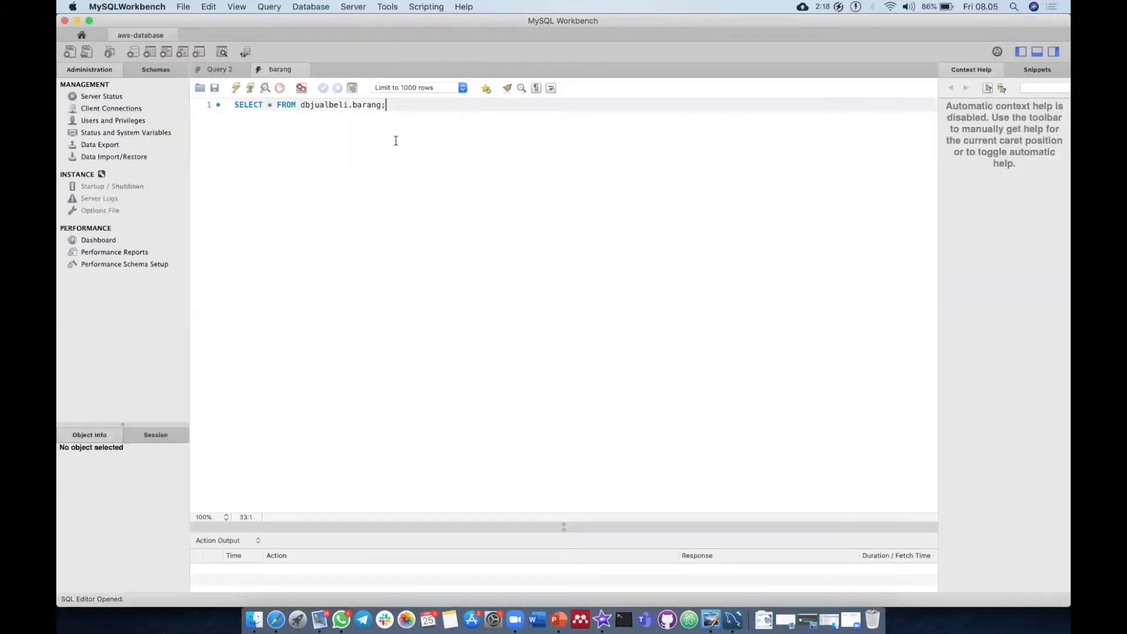
click(224, 103)
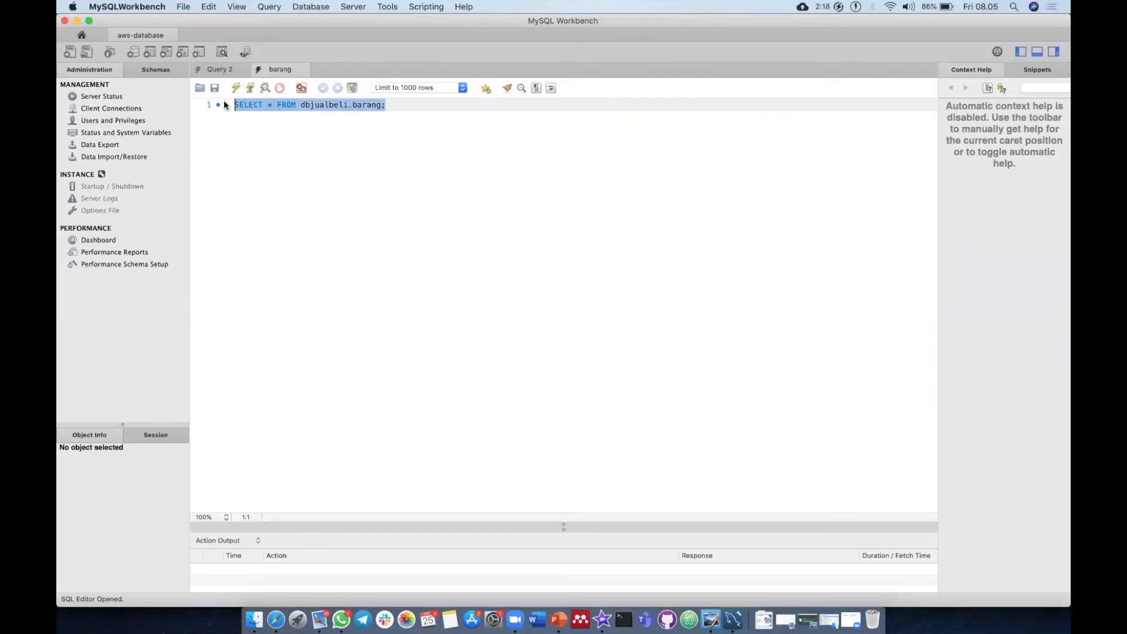
key(BackSpace)
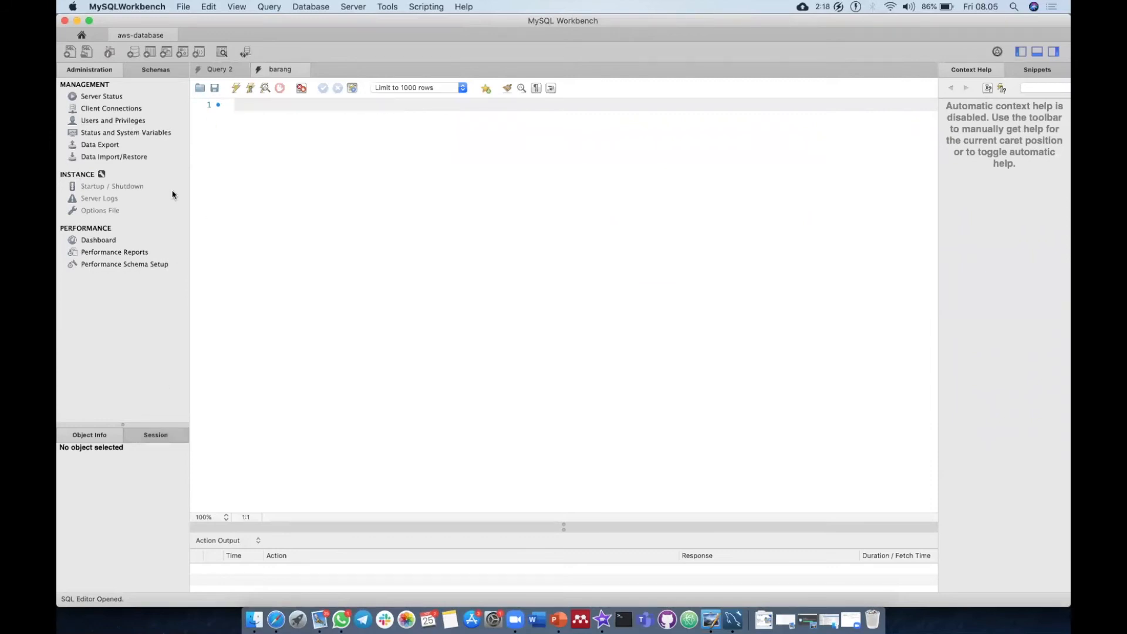
Step: Check the server's list of schemas and return to the administration options
click(153, 71)
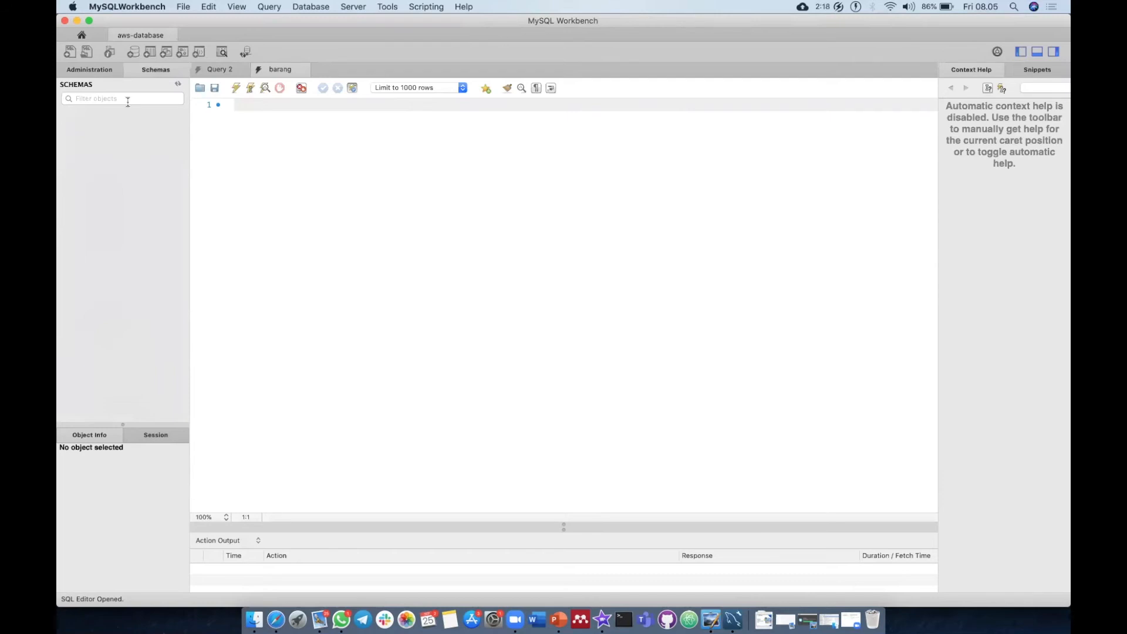
click(99, 69)
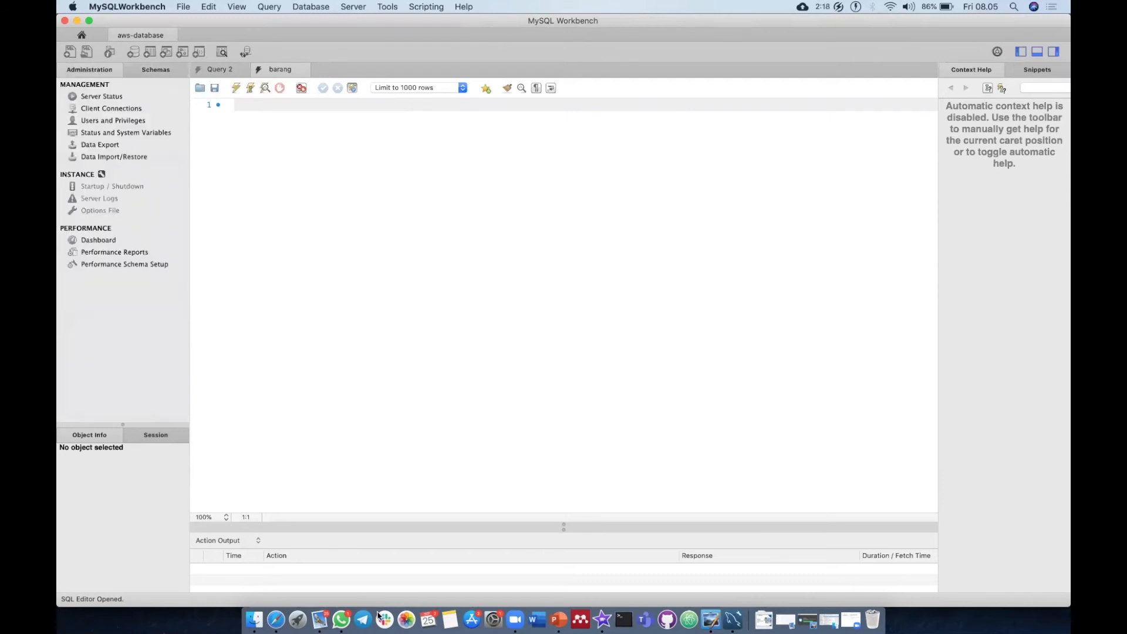
click(558, 619)
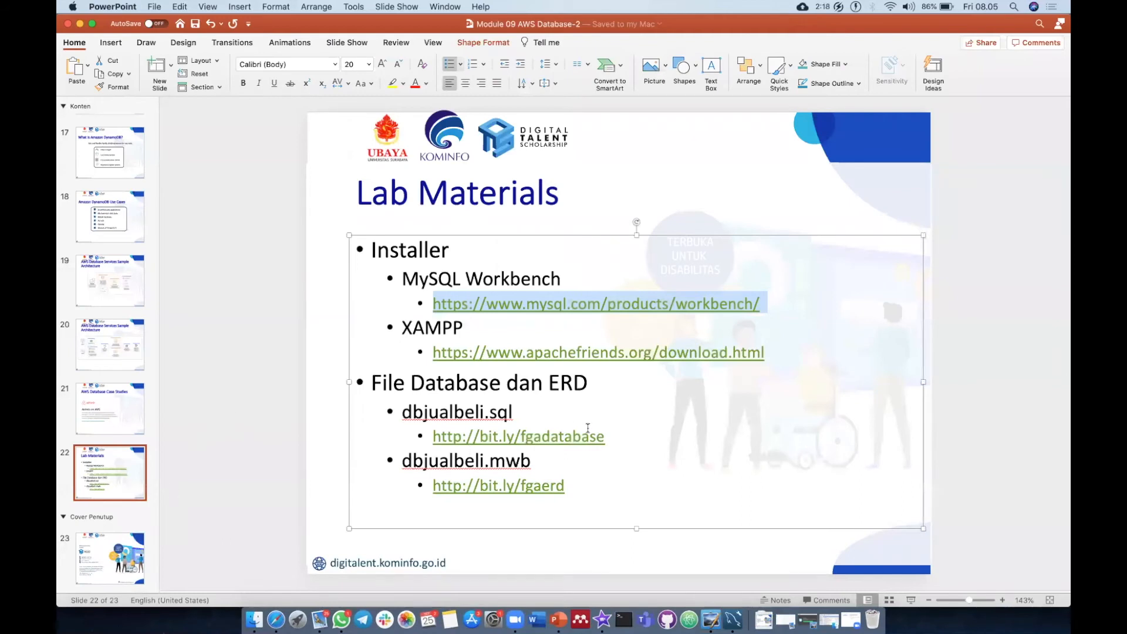
click(522, 417)
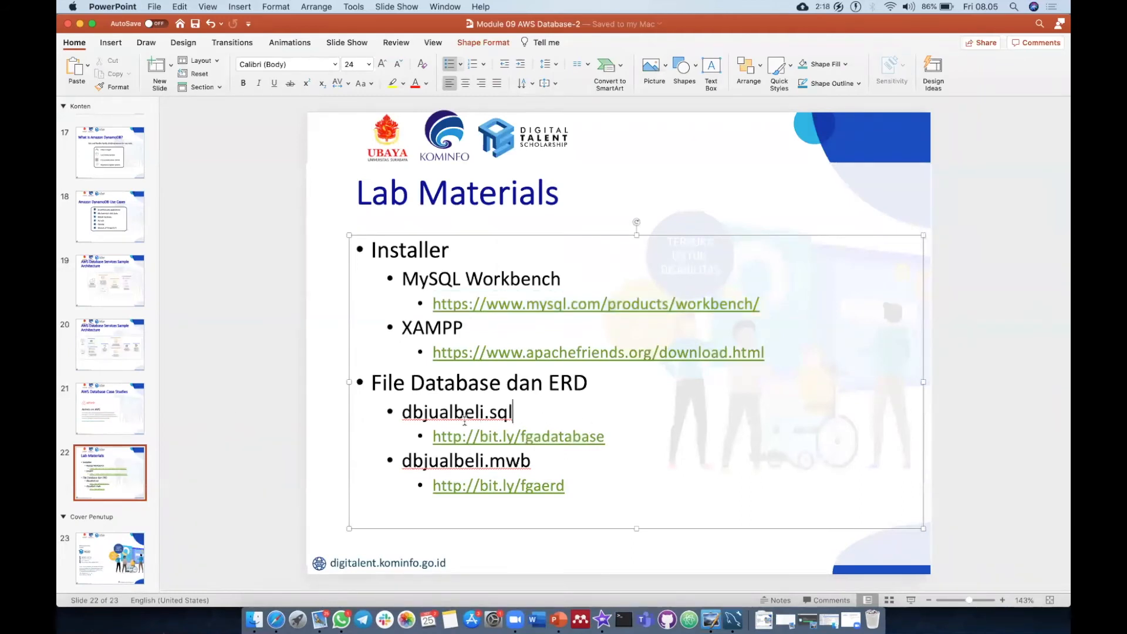
double_click(464, 418)
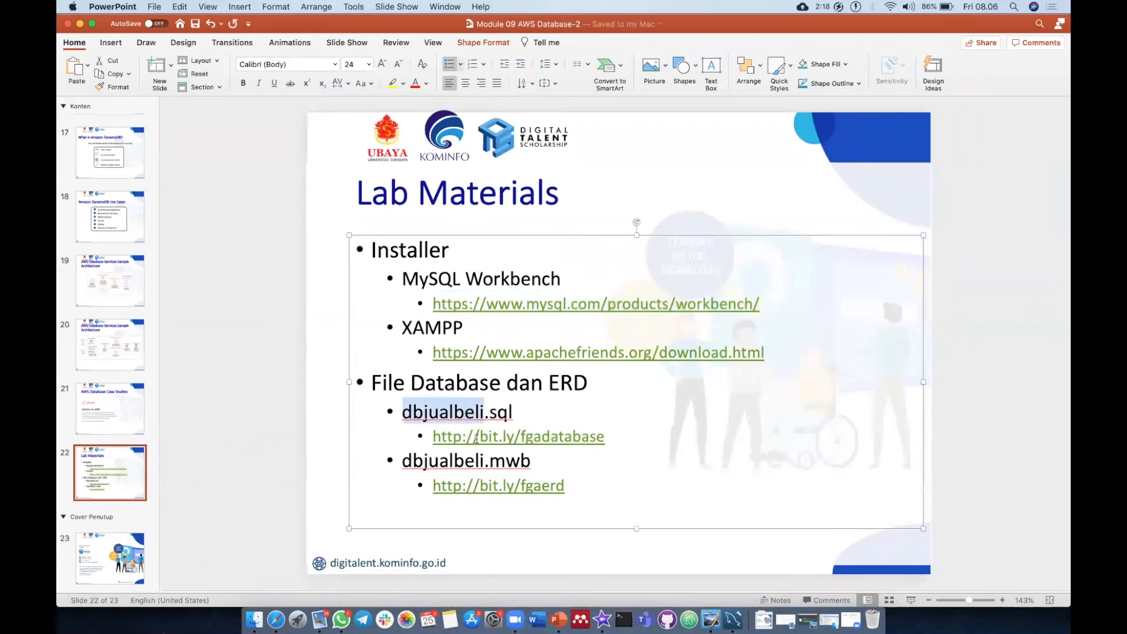
click(451, 417)
double_click(483, 417)
drag(623, 441, 433, 440)
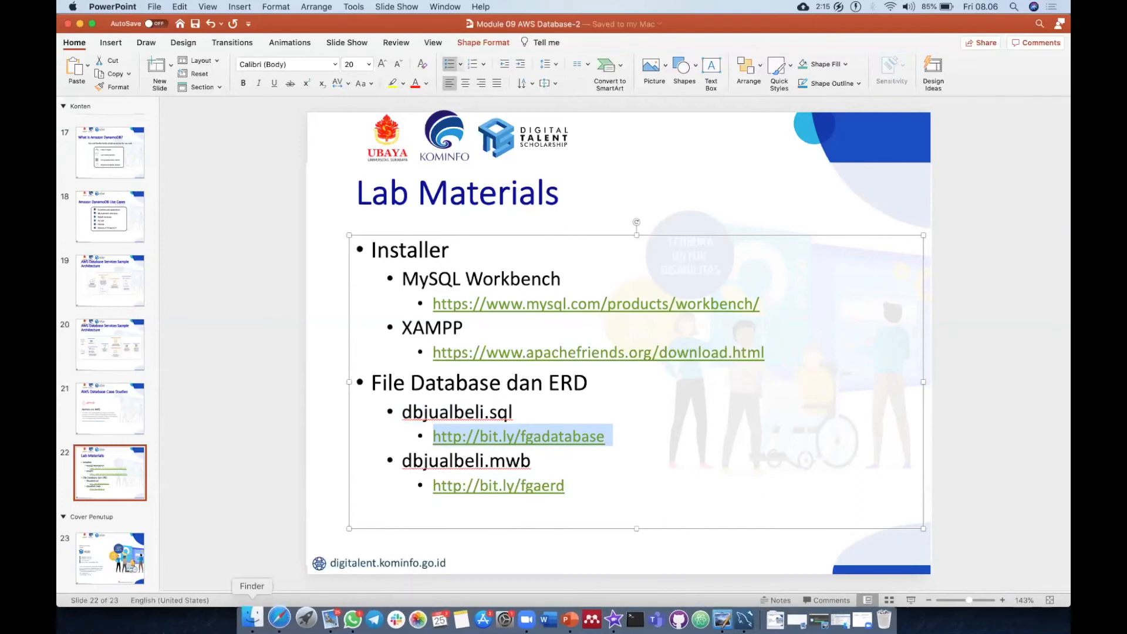
Step: Switch to Finder and locate dbjualbeli.sql in the MySqlDatabase folder within Downloads, and return to the slide
click(255, 617)
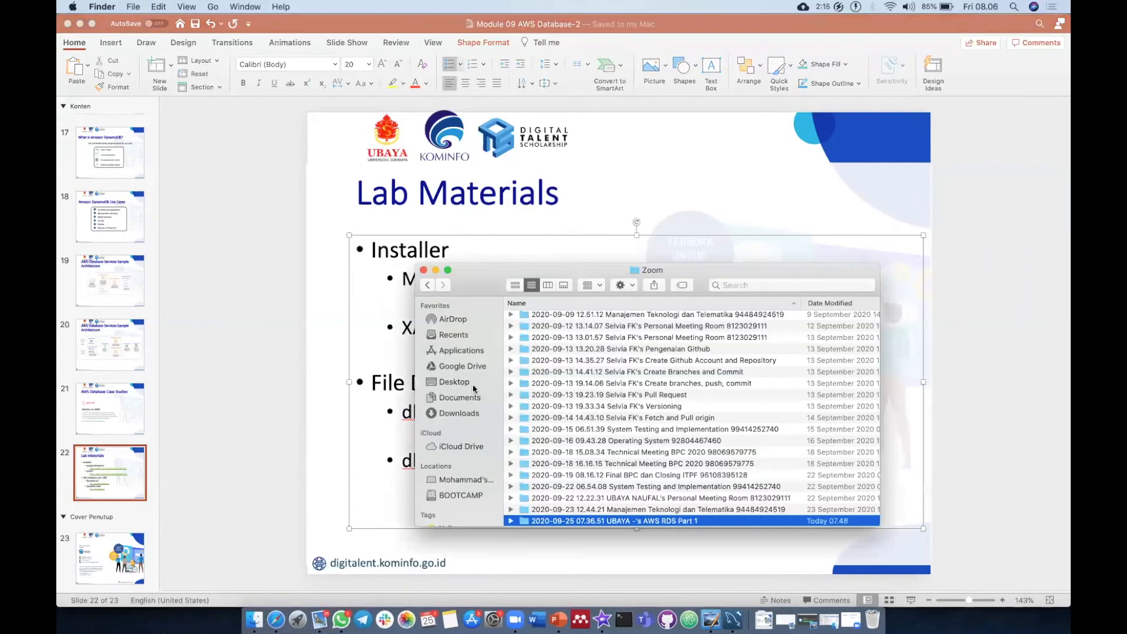
click(457, 414)
drag(508, 280, 361, 242)
double_click(464, 334)
click(486, 311)
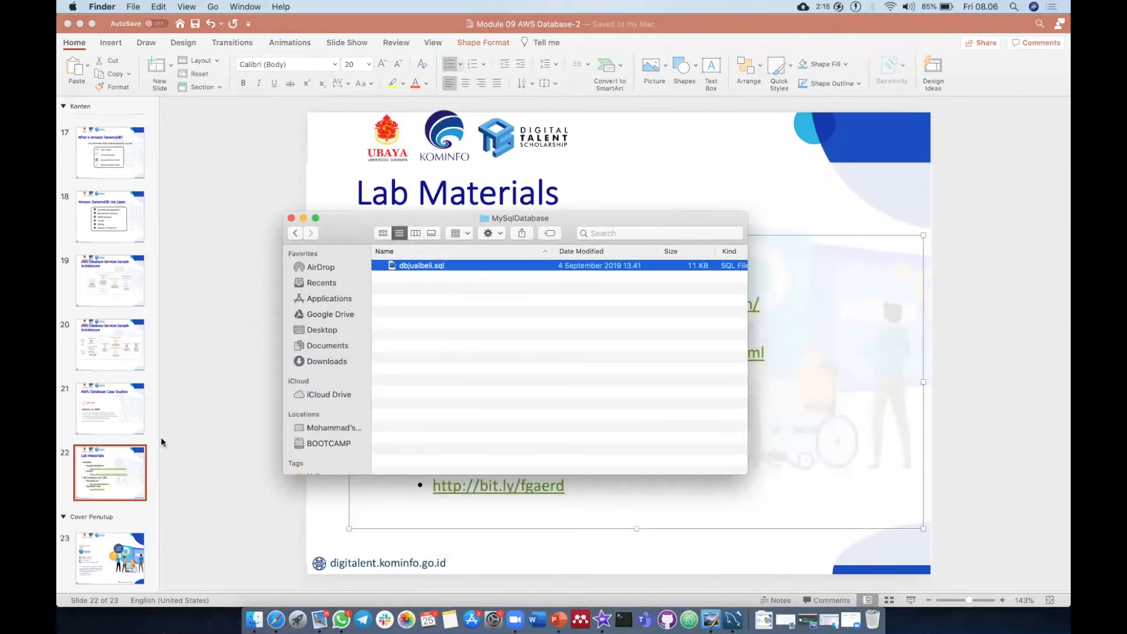
click(176, 436)
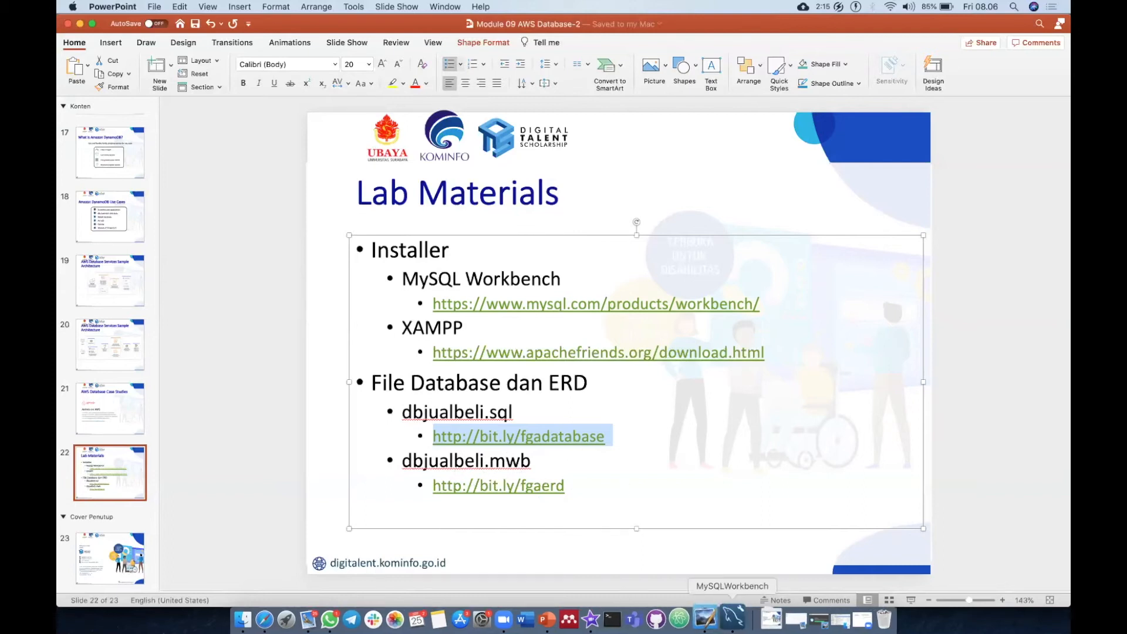
Step: Switch to MySQL Workbench and review the error in the dbjualbeli.sql import log
click(723, 611)
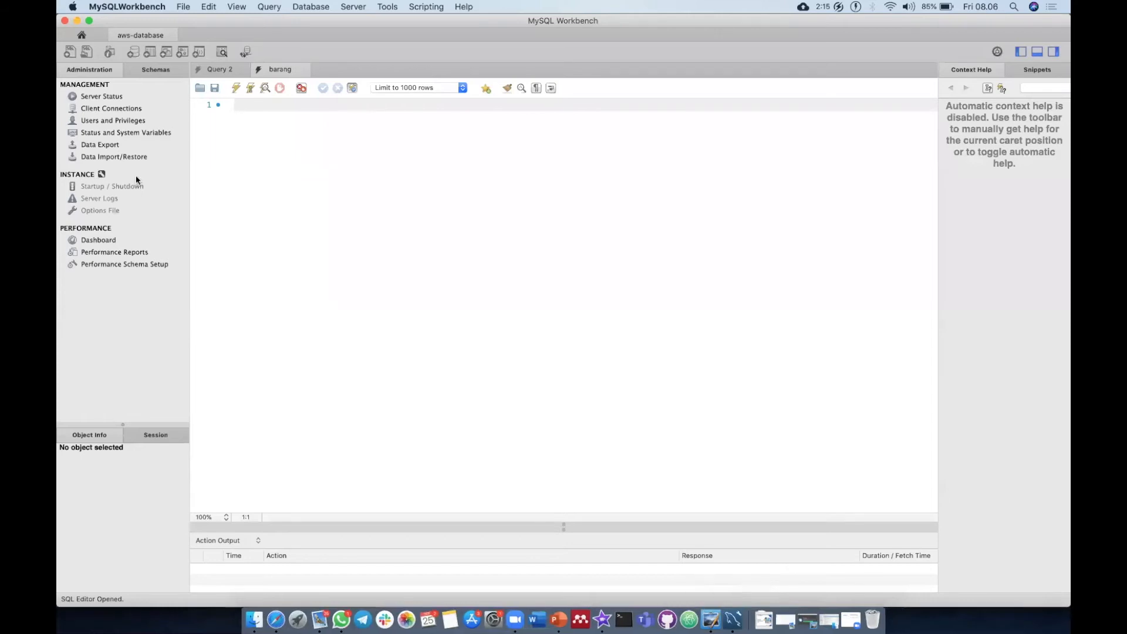
click(155, 69)
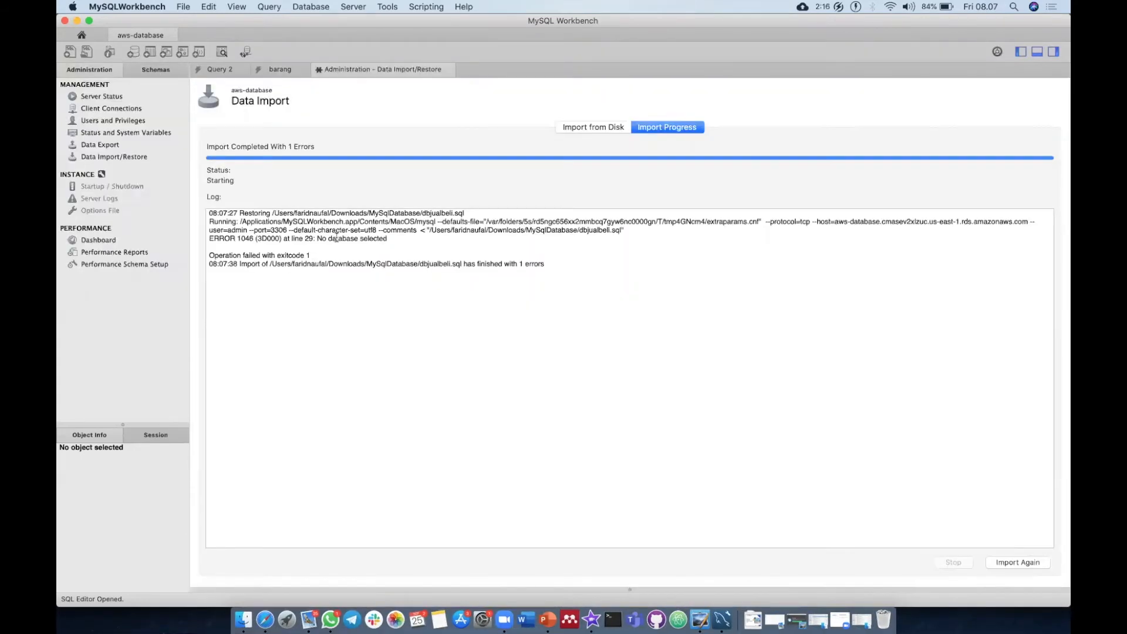
double_click(342, 238)
Step: Start a new schema on the server and name it dbjualbeli, keeping the default character set and collation
click(156, 70)
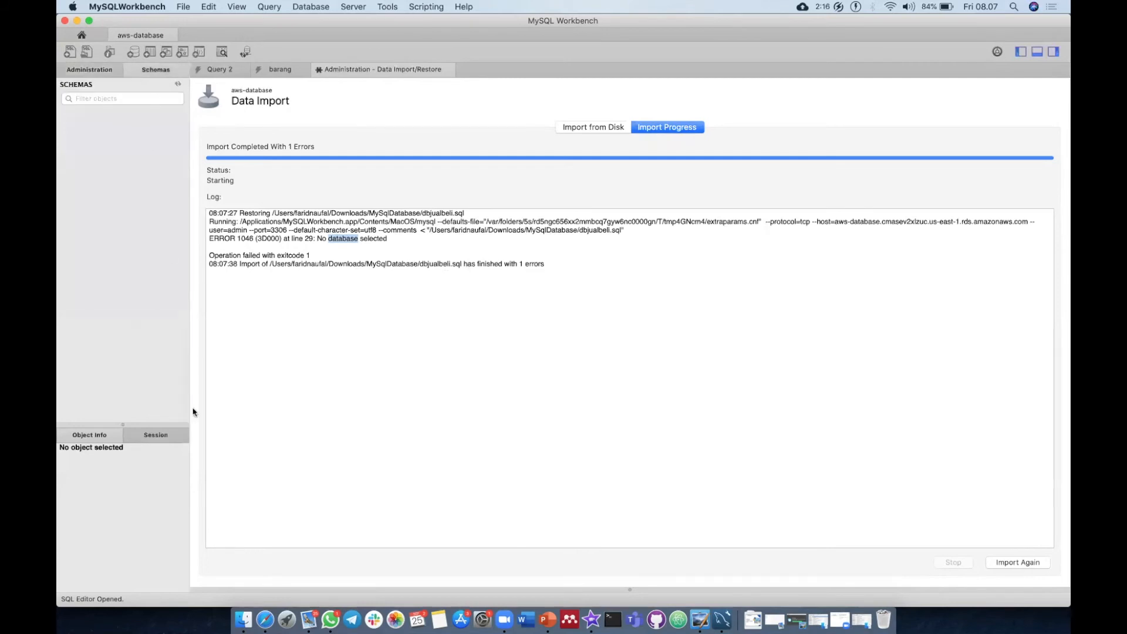
right_click(152, 115)
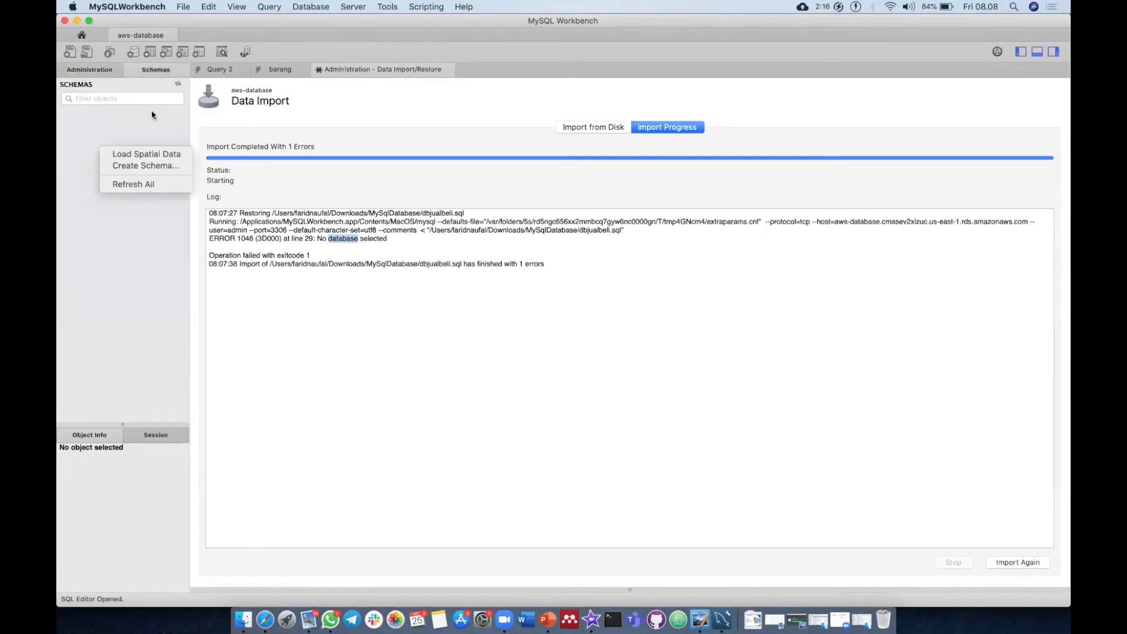
click(142, 167)
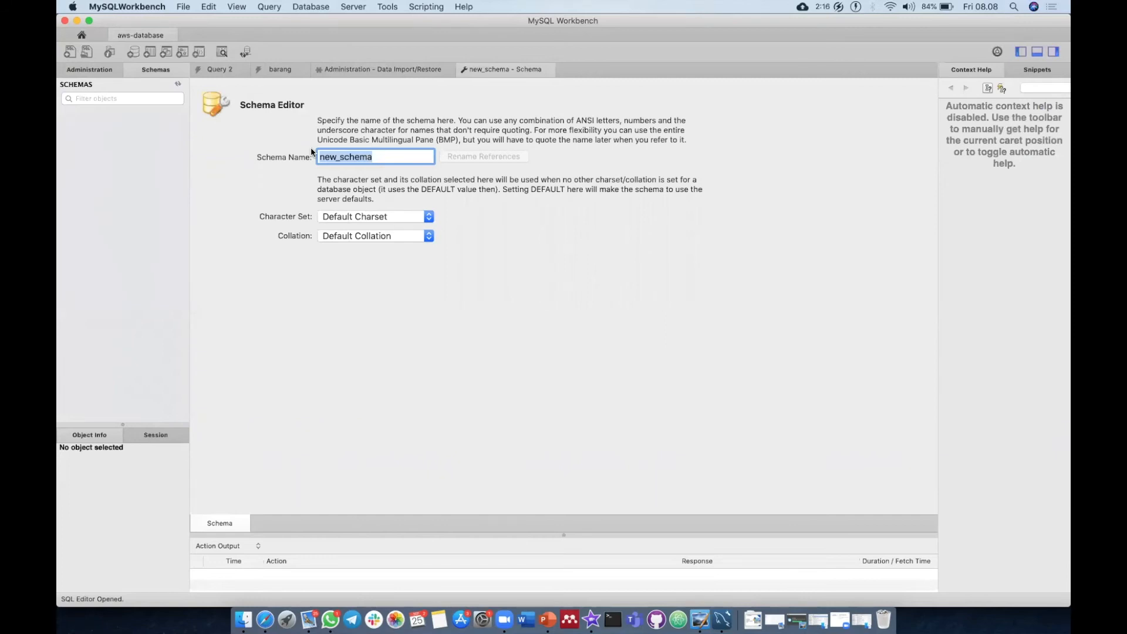
text(dbjual)
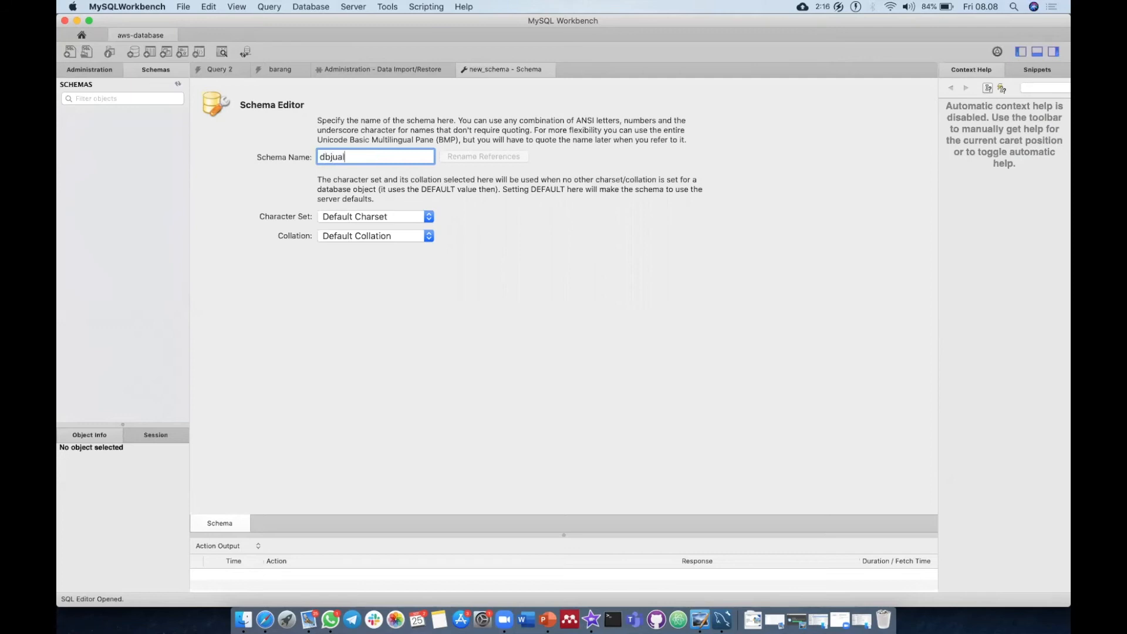
text(beli)
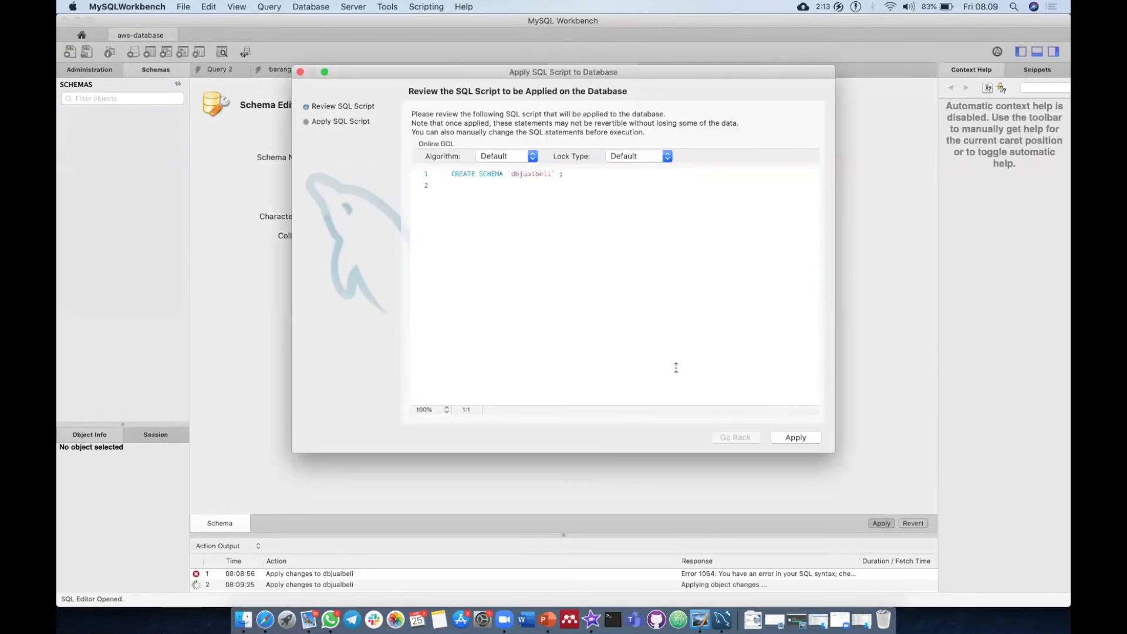
Step: Apply the CREATE SCHEMA script for dbjualbeli to the database and expand the schema in the schema list
click(784, 435)
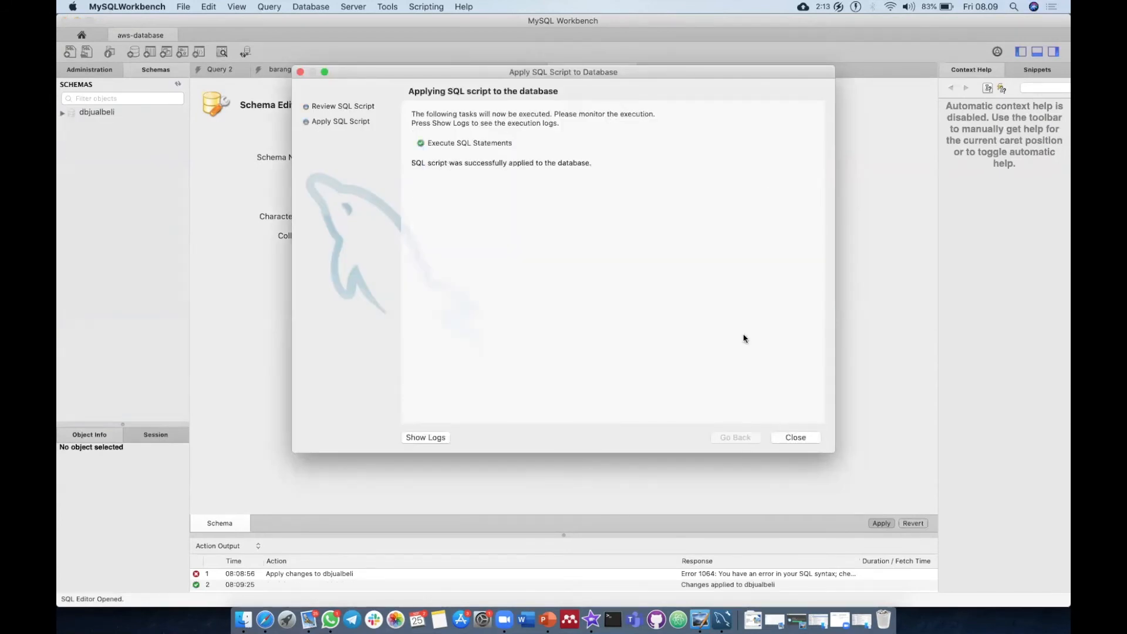
click(789, 437)
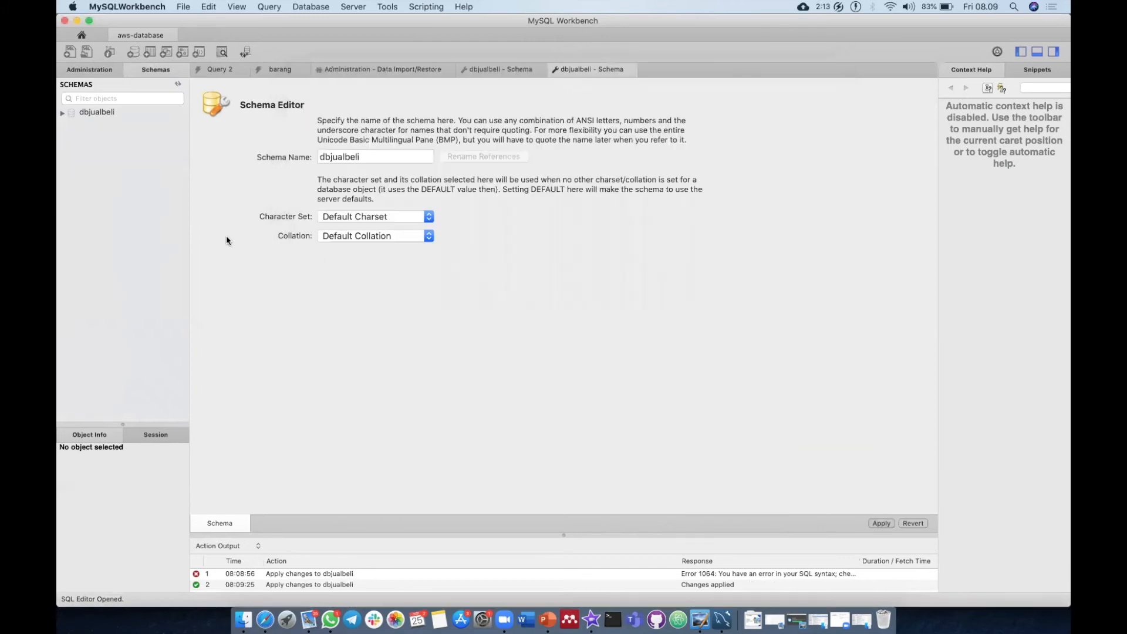
click(68, 114)
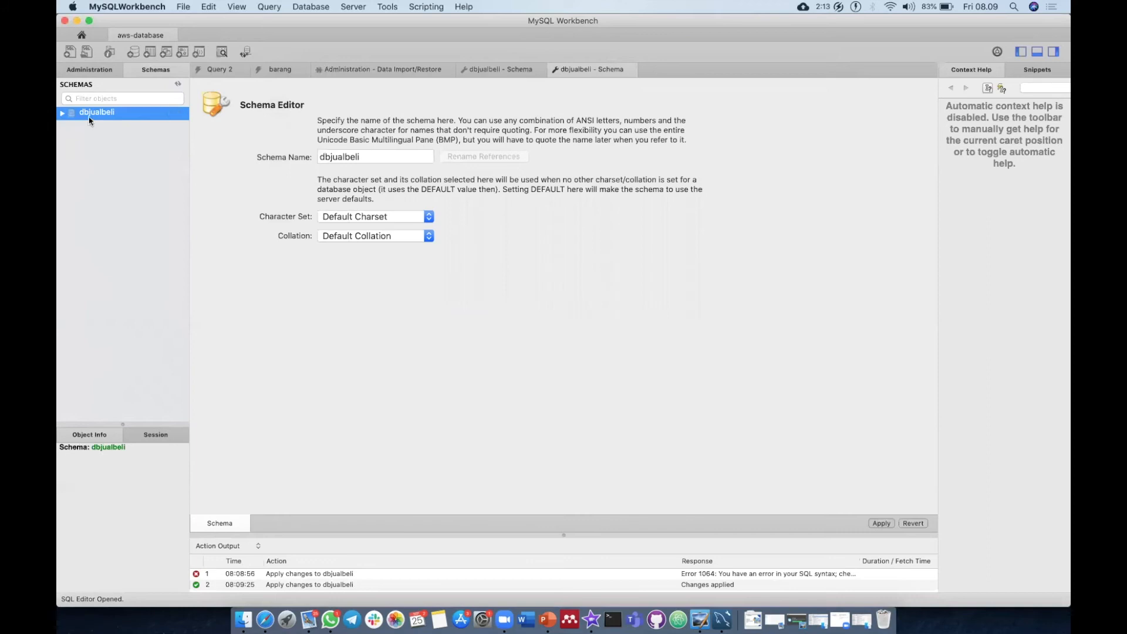
click(63, 114)
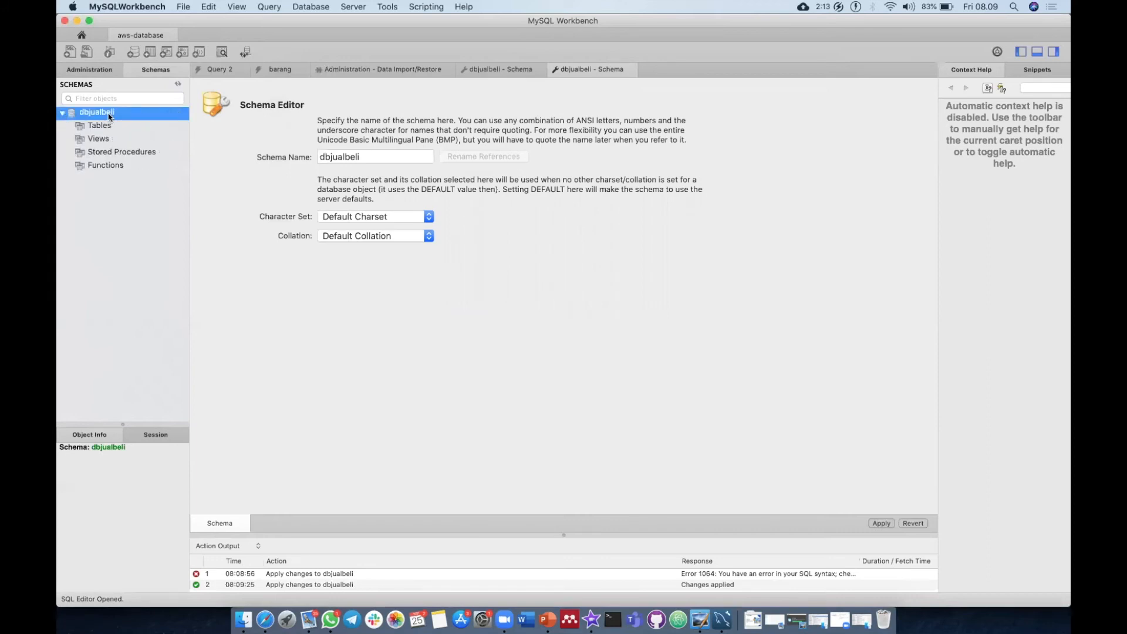
Step: Close the running Data Import/Restore page and open a fresh one for the aws-database server
right_click(109, 116)
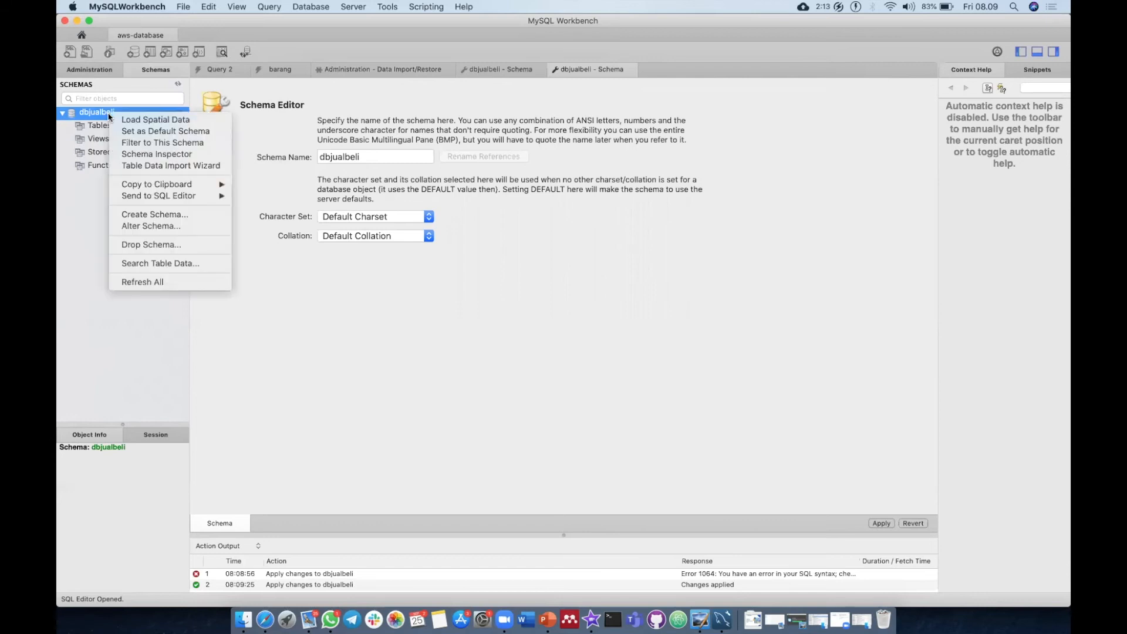
click(94, 69)
click(93, 69)
click(423, 69)
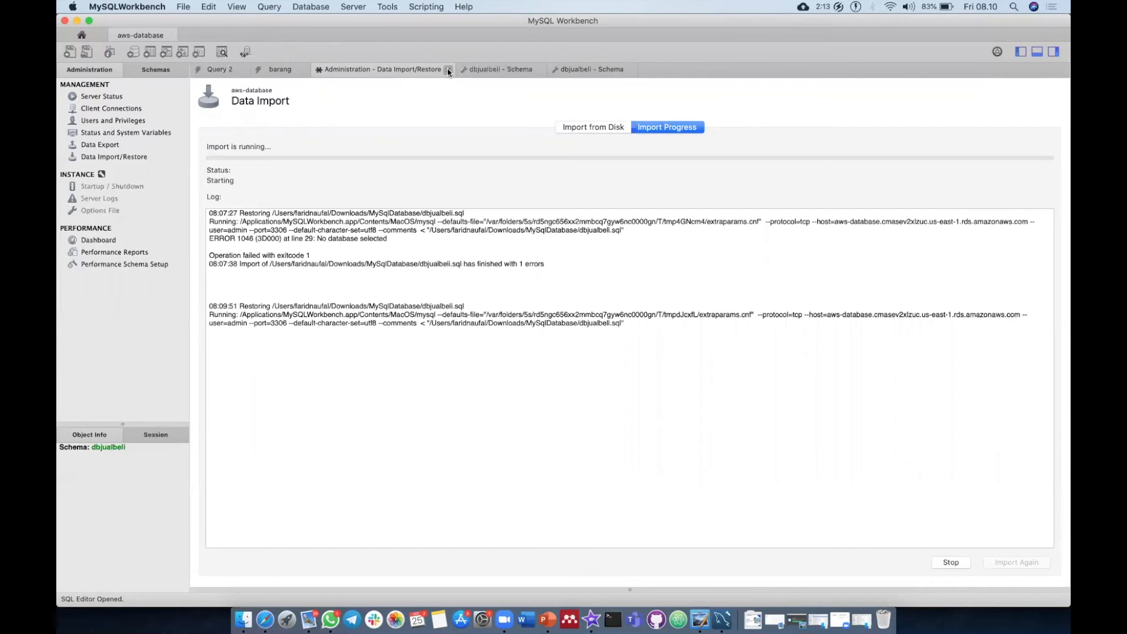
click(448, 70)
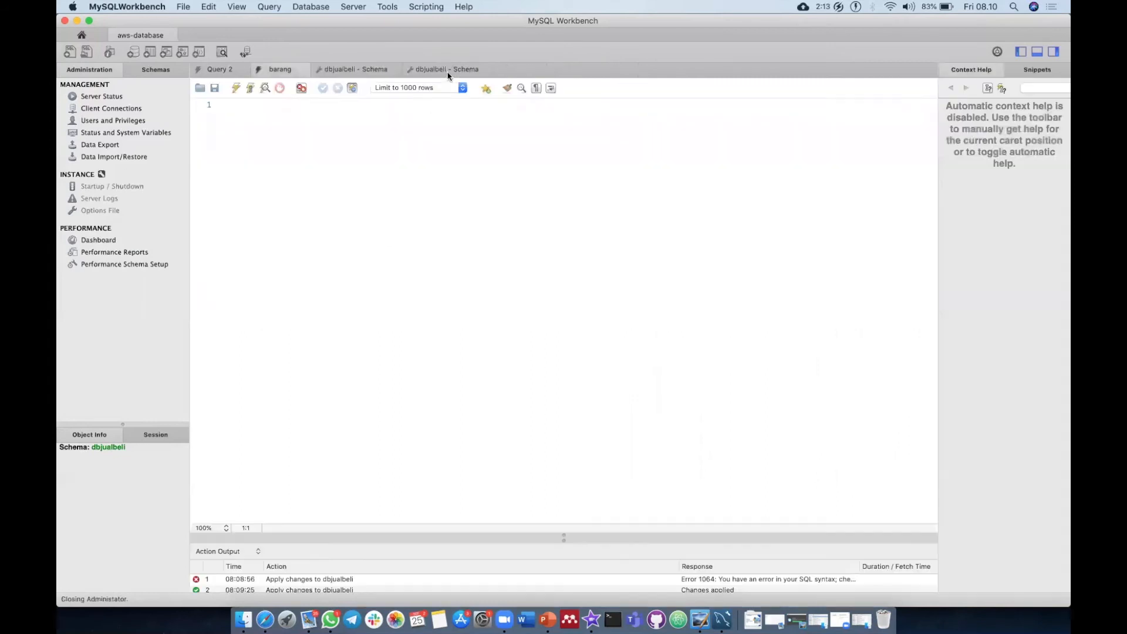
click(114, 158)
click(123, 156)
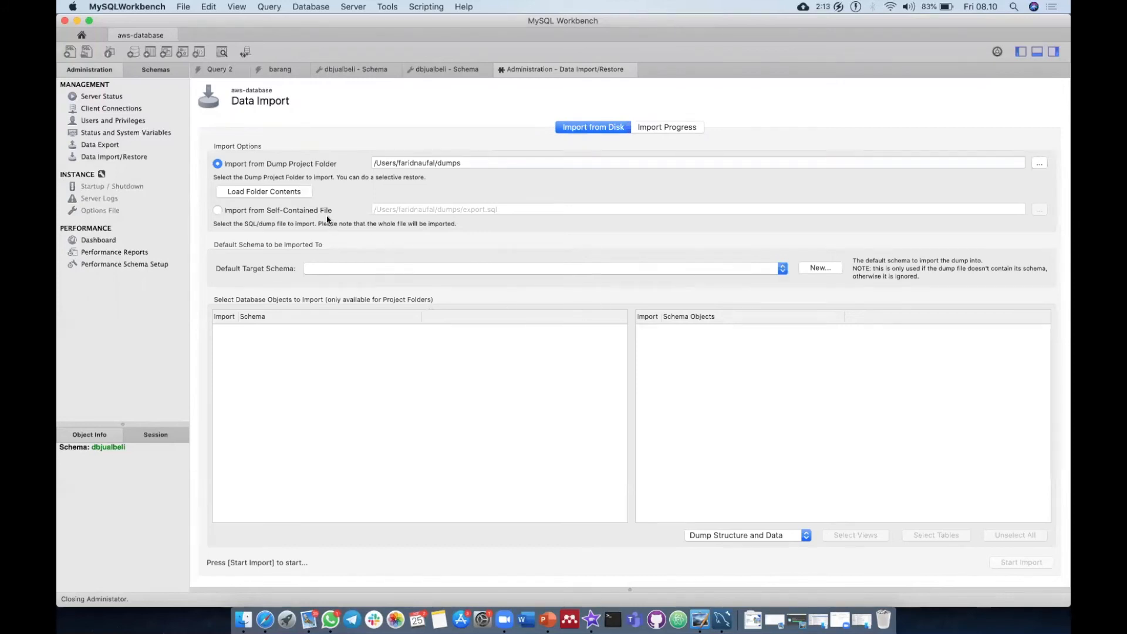
Step: Import the self-contained file dbjualbeli.sql from the MySqlDatabase folder with dbjualbeli as the default target schema
click(281, 214)
click(396, 269)
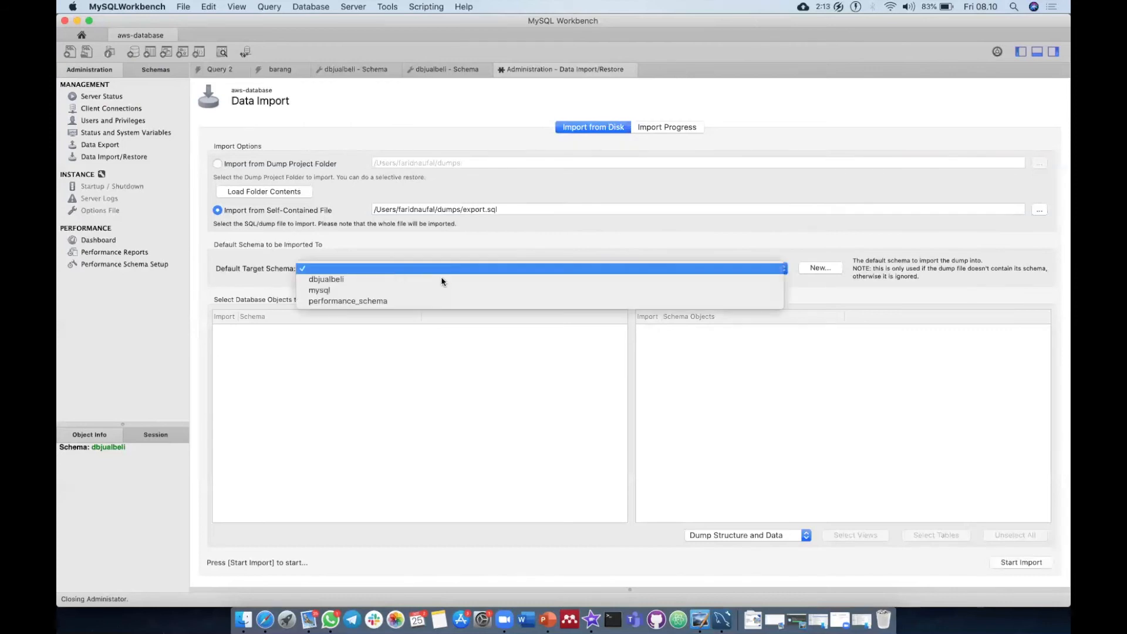
click(409, 281)
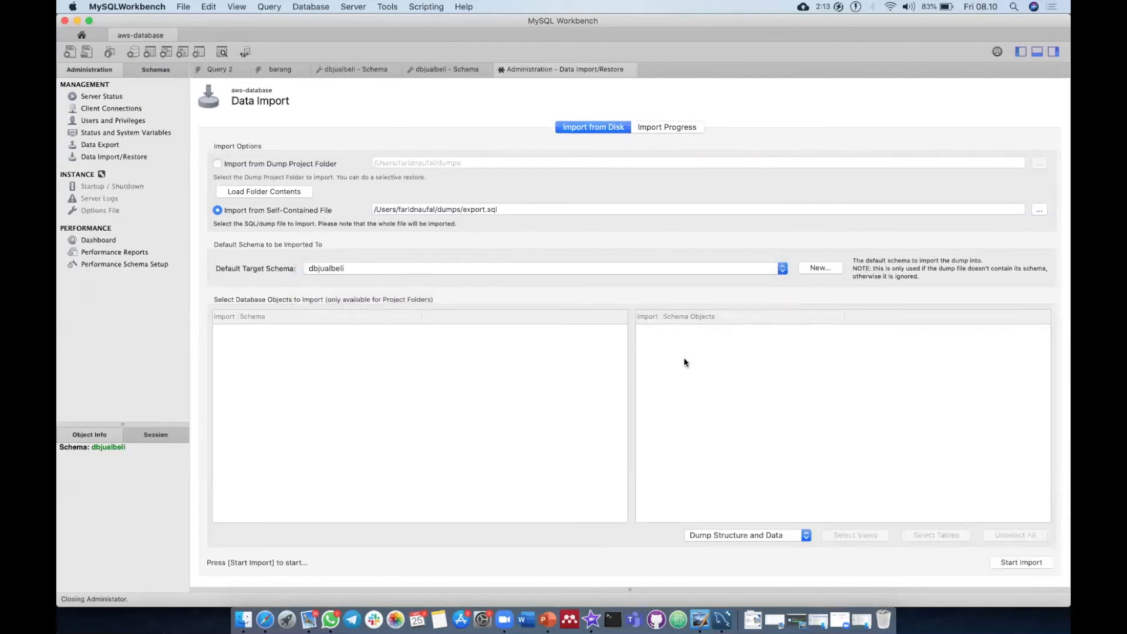
click(1038, 210)
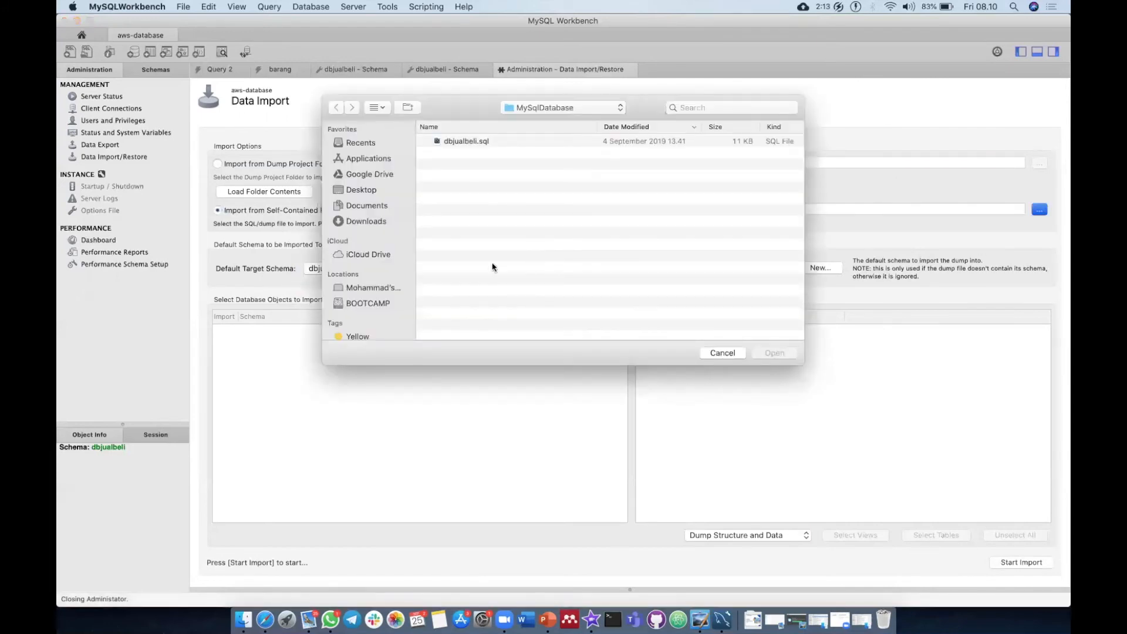
double_click(463, 142)
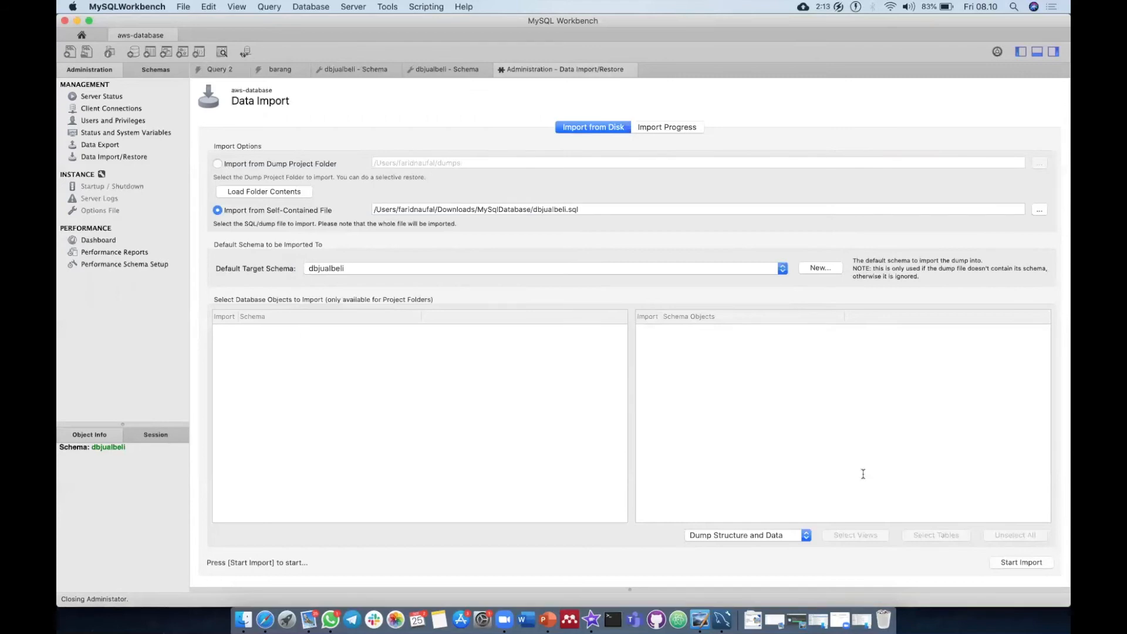
click(1009, 561)
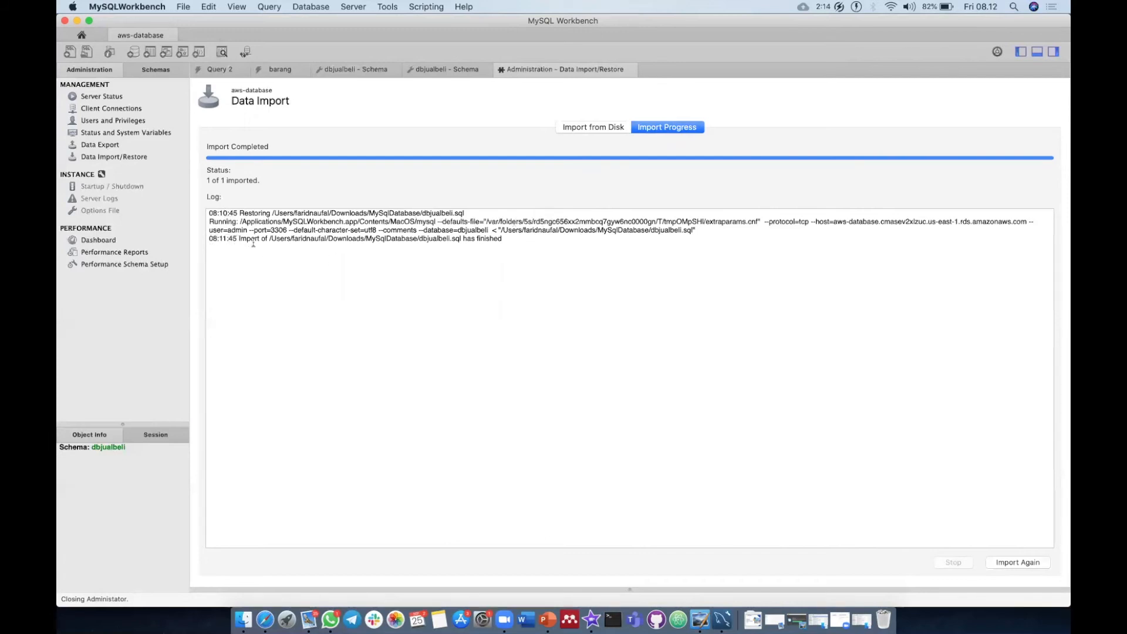
Step: Check the completed import in the log, refresh the schema list, and inspect the barang, jabatan and kategori tables in dbjualbeli
drag(514, 239, 191, 236)
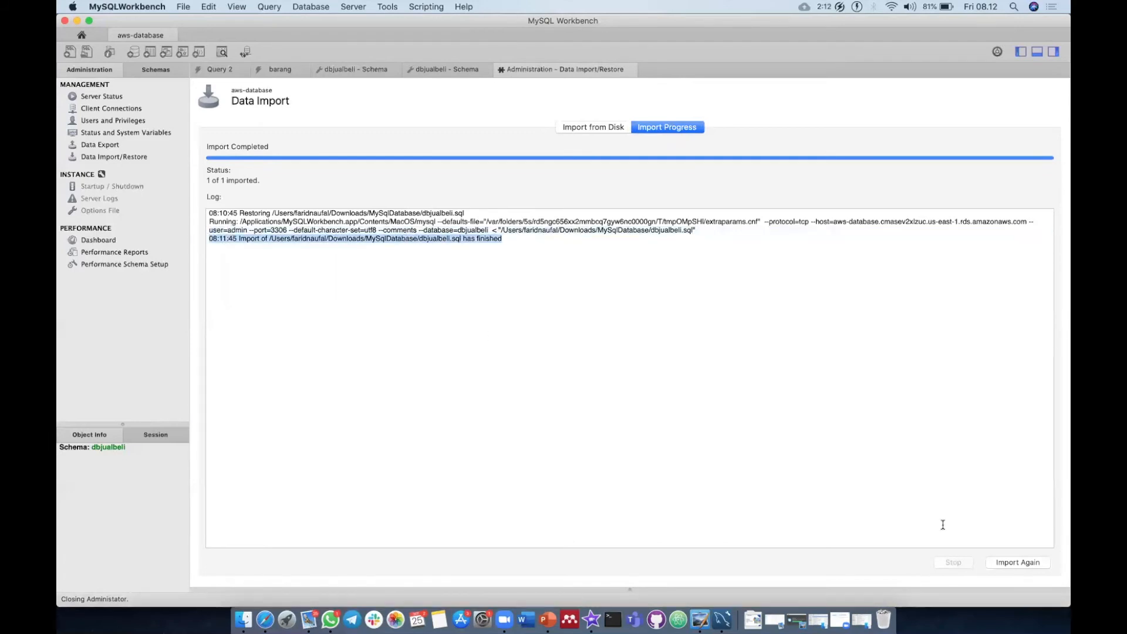
click(156, 71)
click(93, 125)
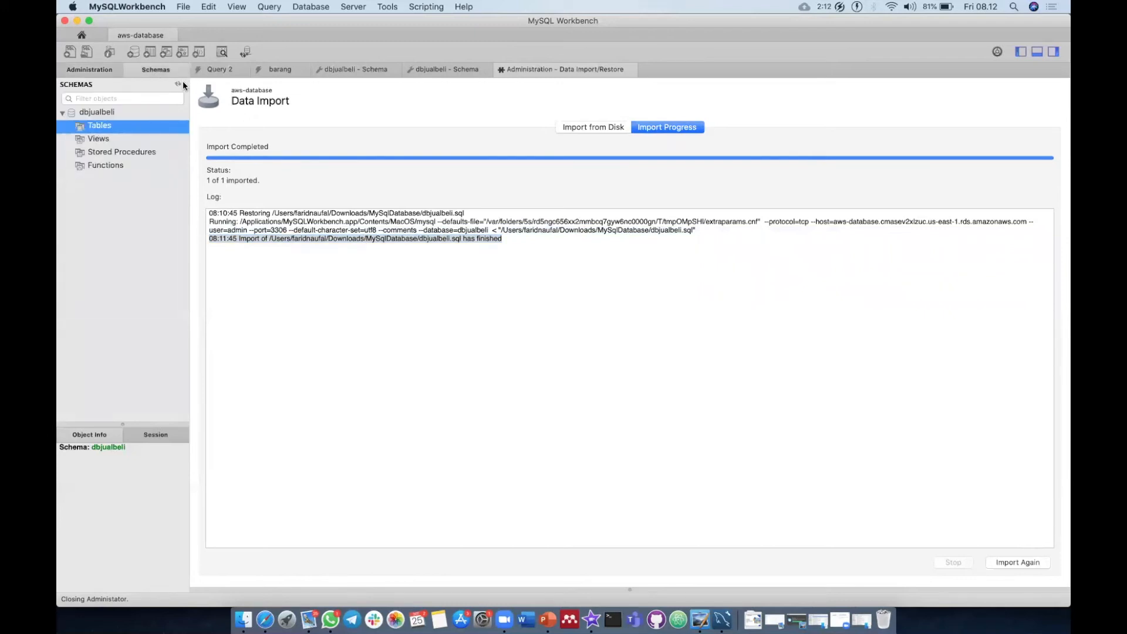
click(178, 83)
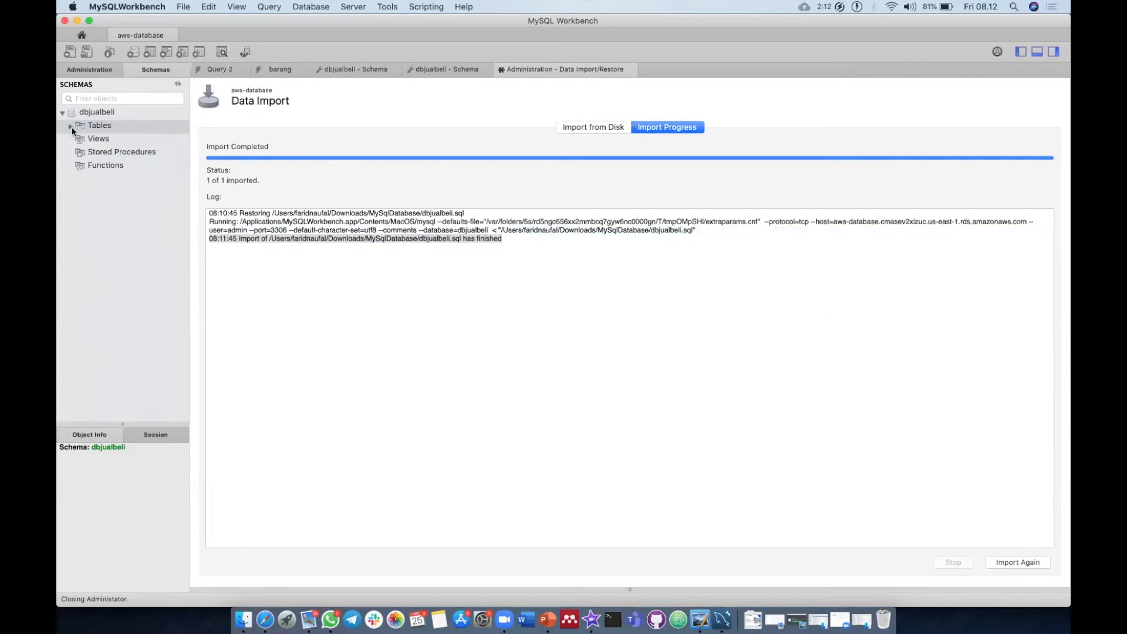
click(72, 127)
click(106, 142)
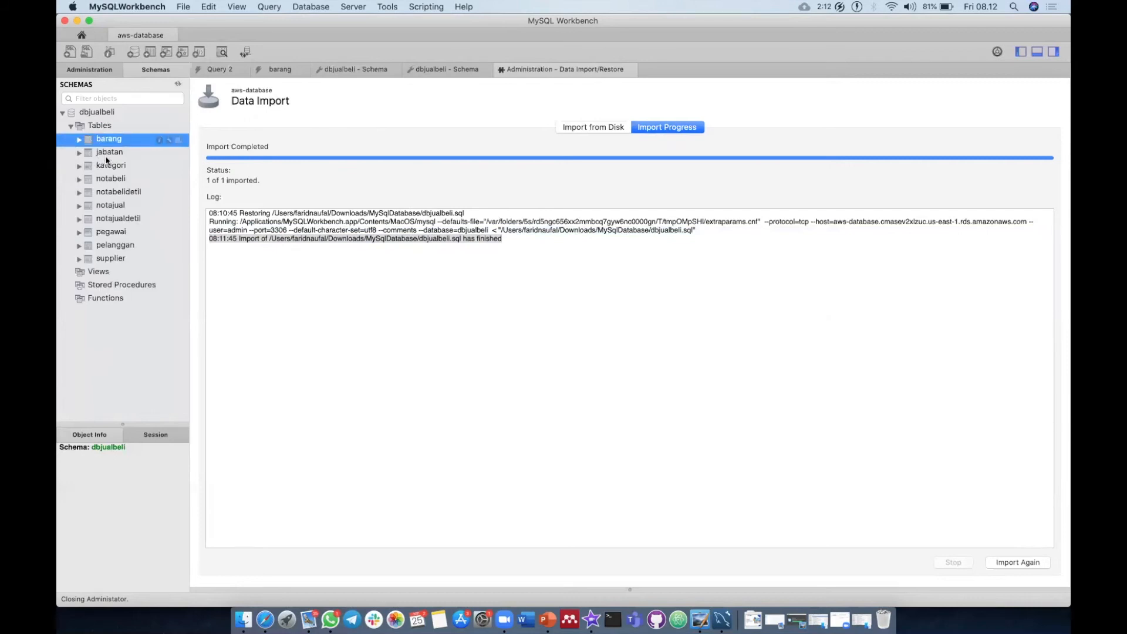
click(114, 154)
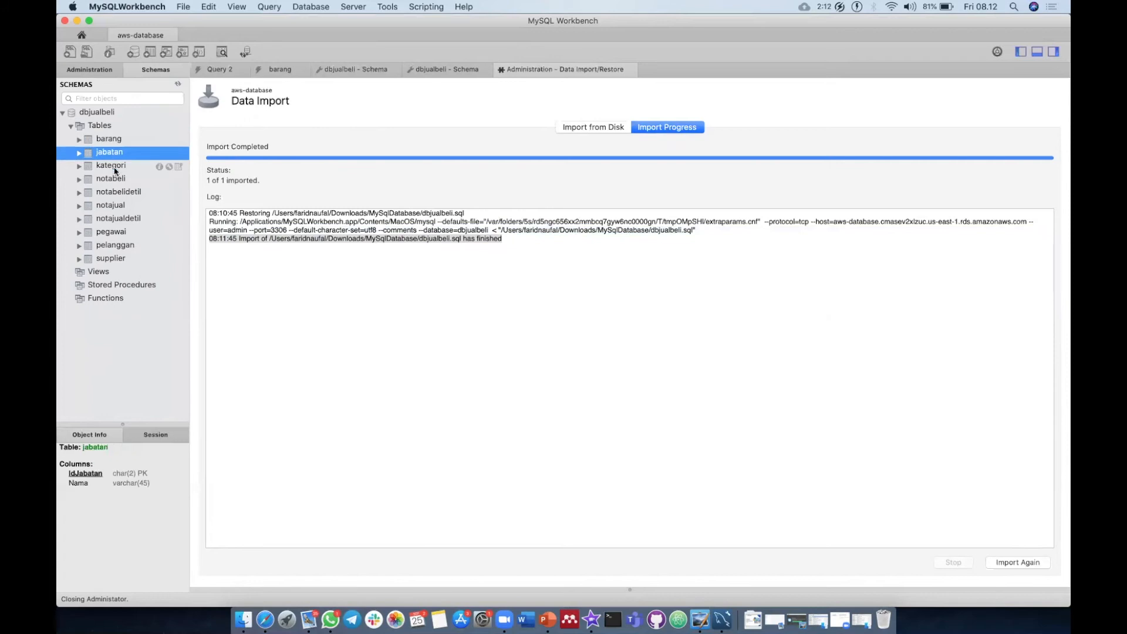
click(115, 169)
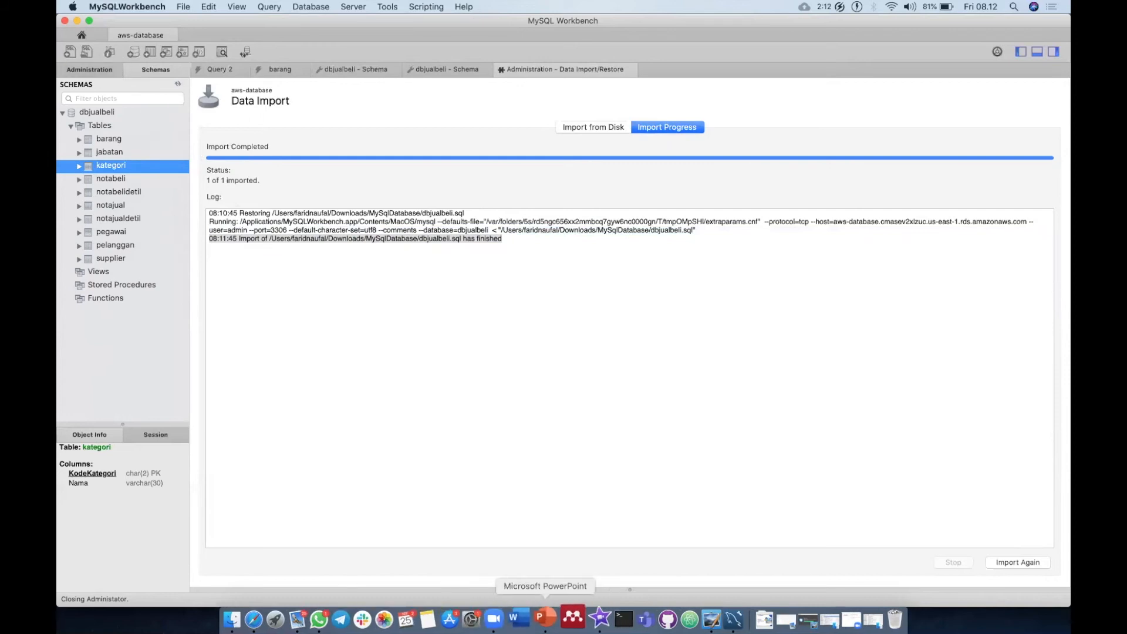
Step: Switch to PowerPoint, highlight the mwb extension of dbjualbeli.mwb on the Lab Materials slide, and return to MySQL Workbench
click(545, 617)
click(459, 469)
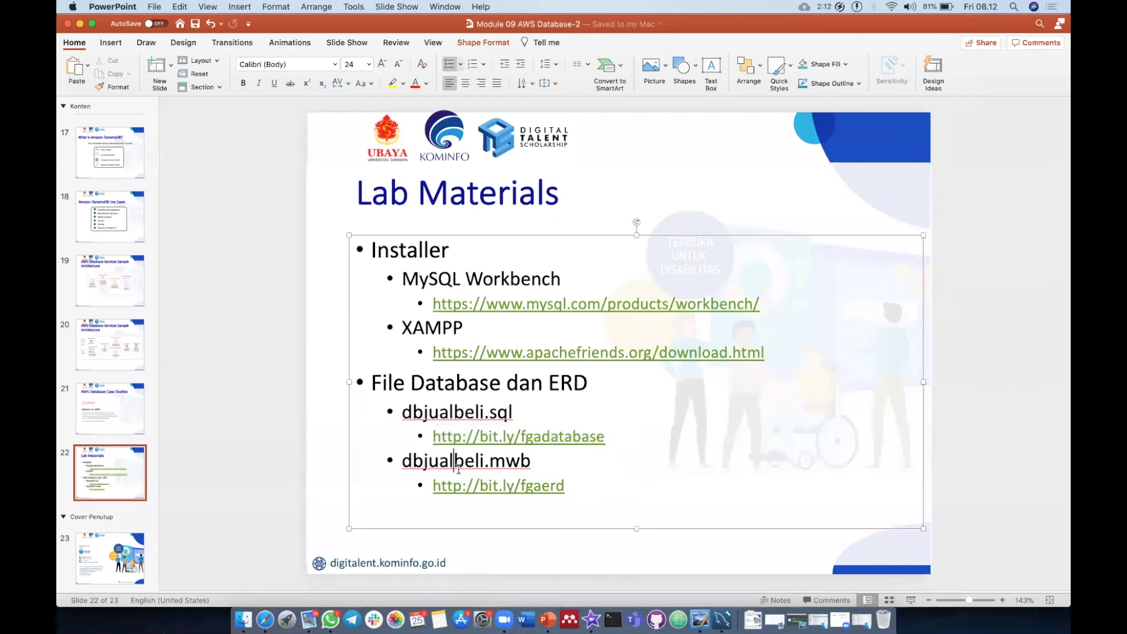
click(513, 464)
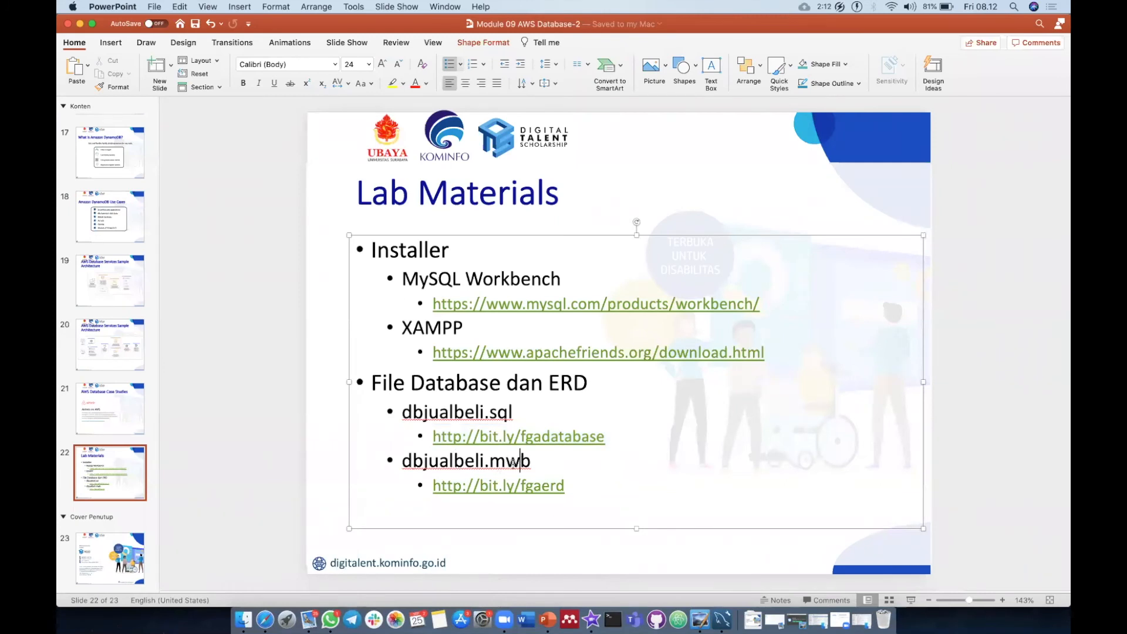
double_click(513, 464)
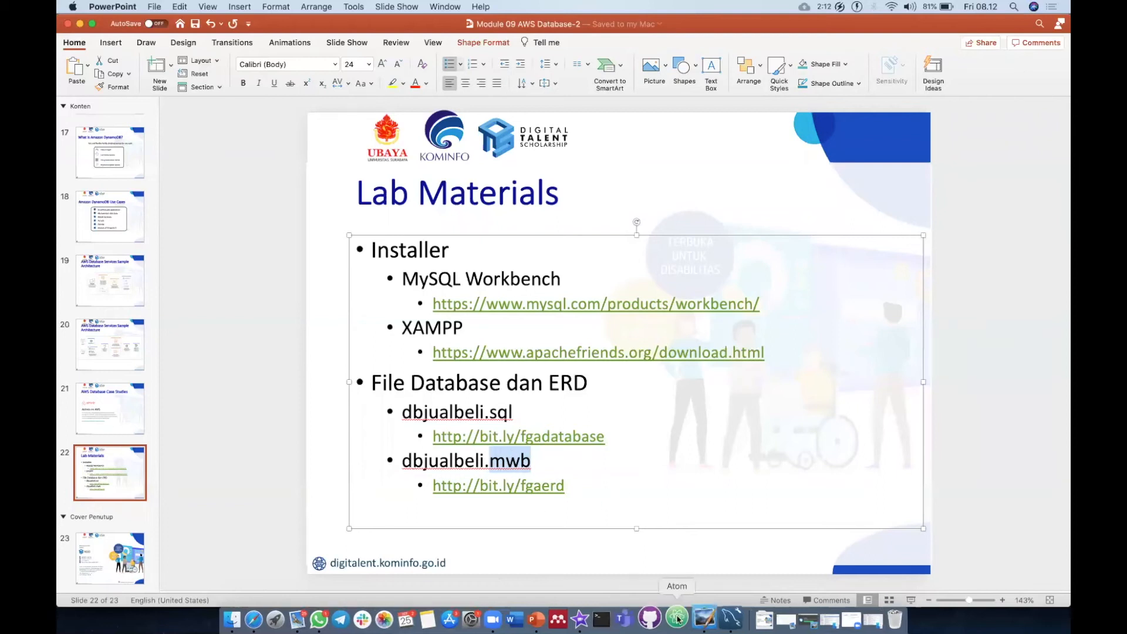
click(719, 616)
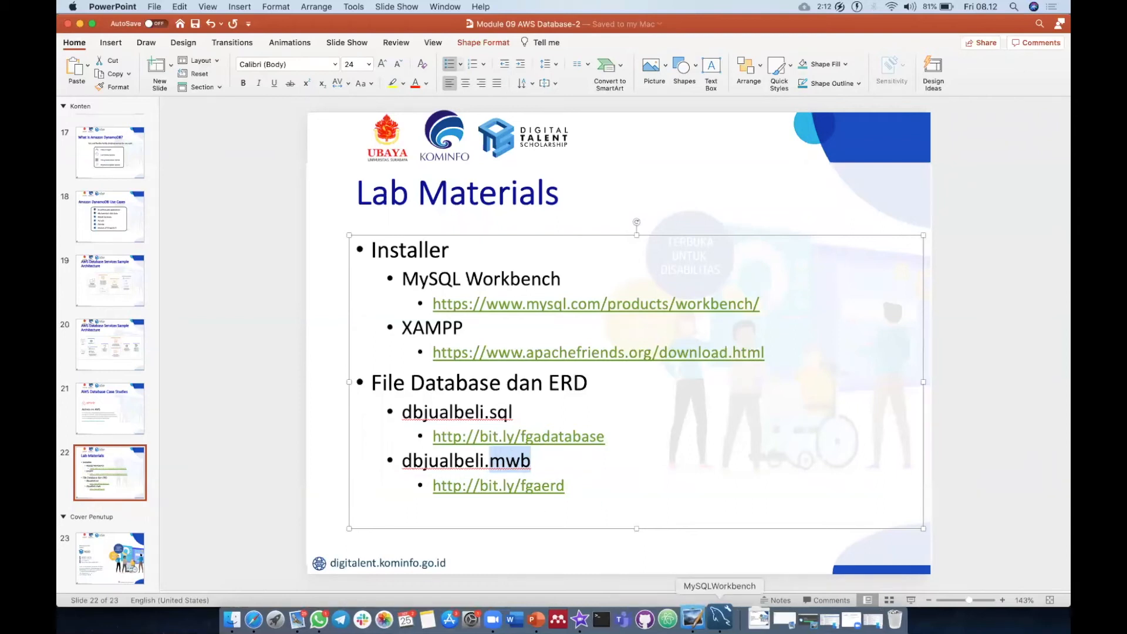
Step: Create a new model from the Workbench home screen, add a blank EER diagram, and return to the model overview
click(80, 34)
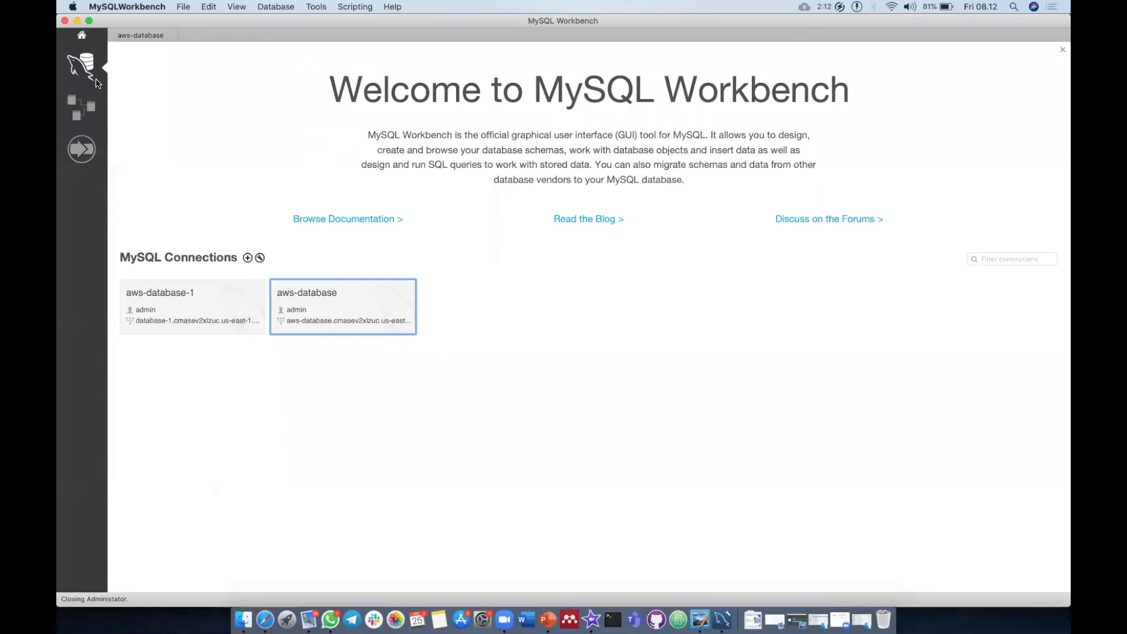
click(81, 110)
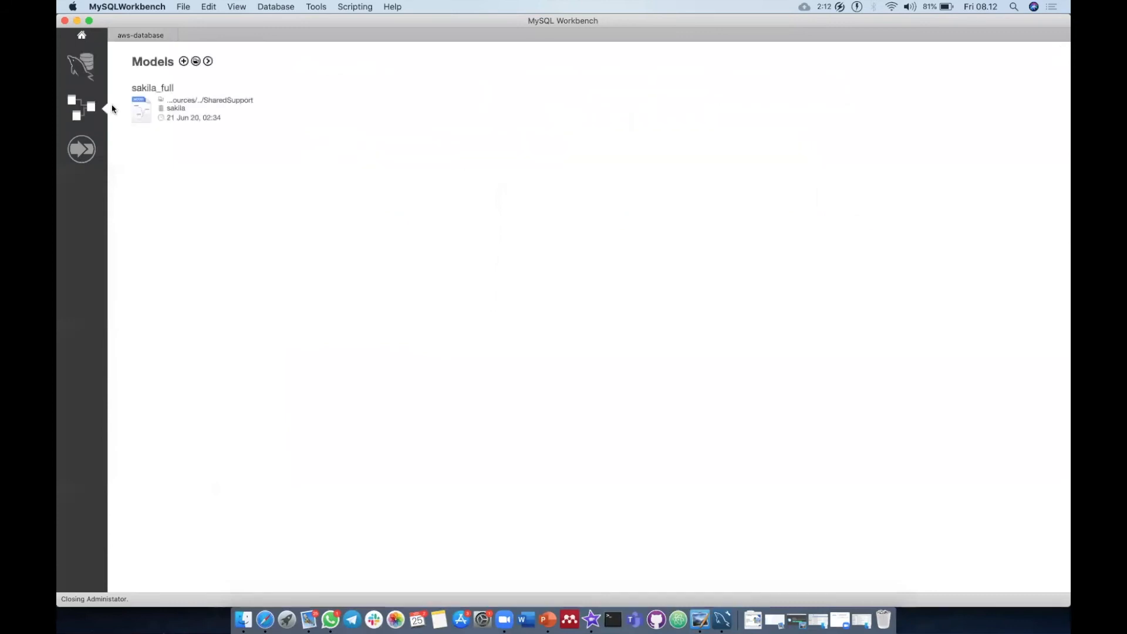
click(183, 61)
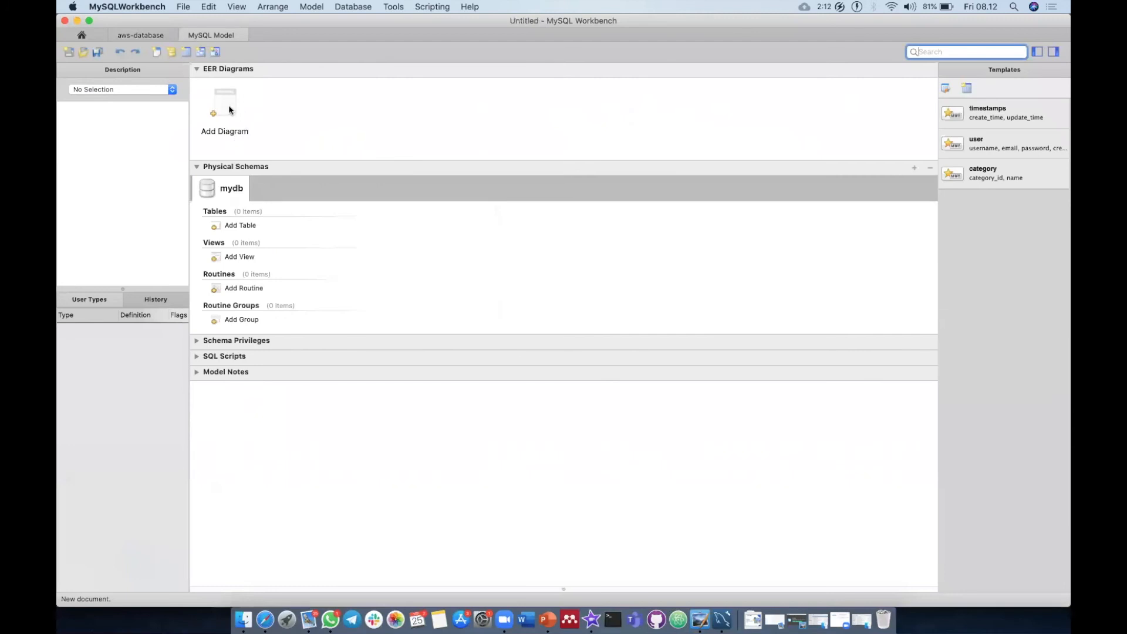
click(227, 106)
double_click(223, 114)
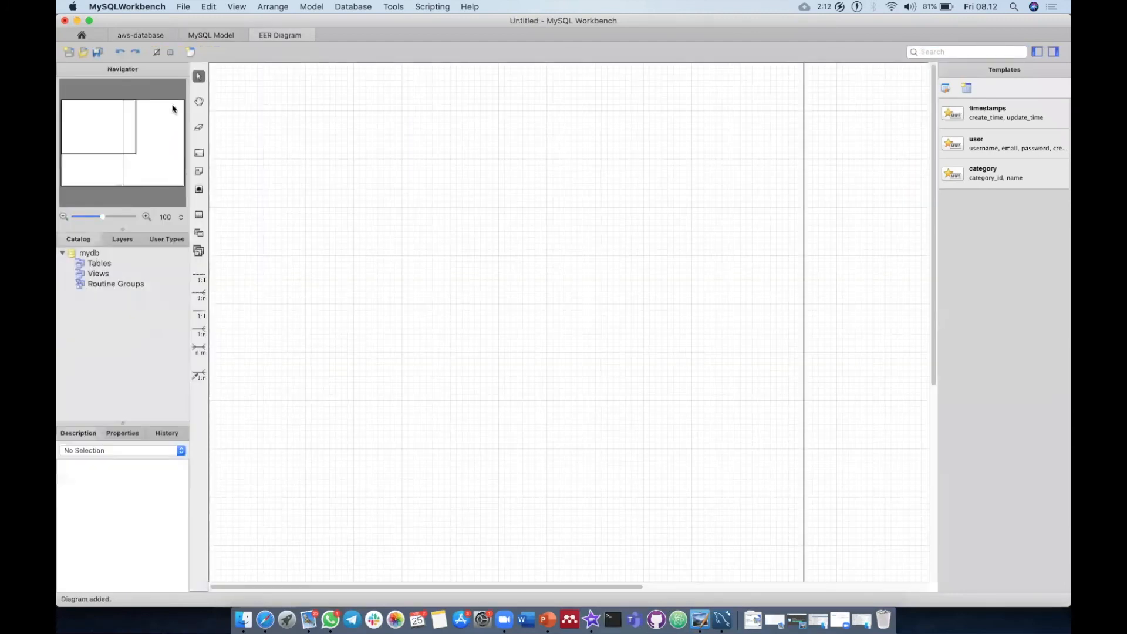
click(206, 37)
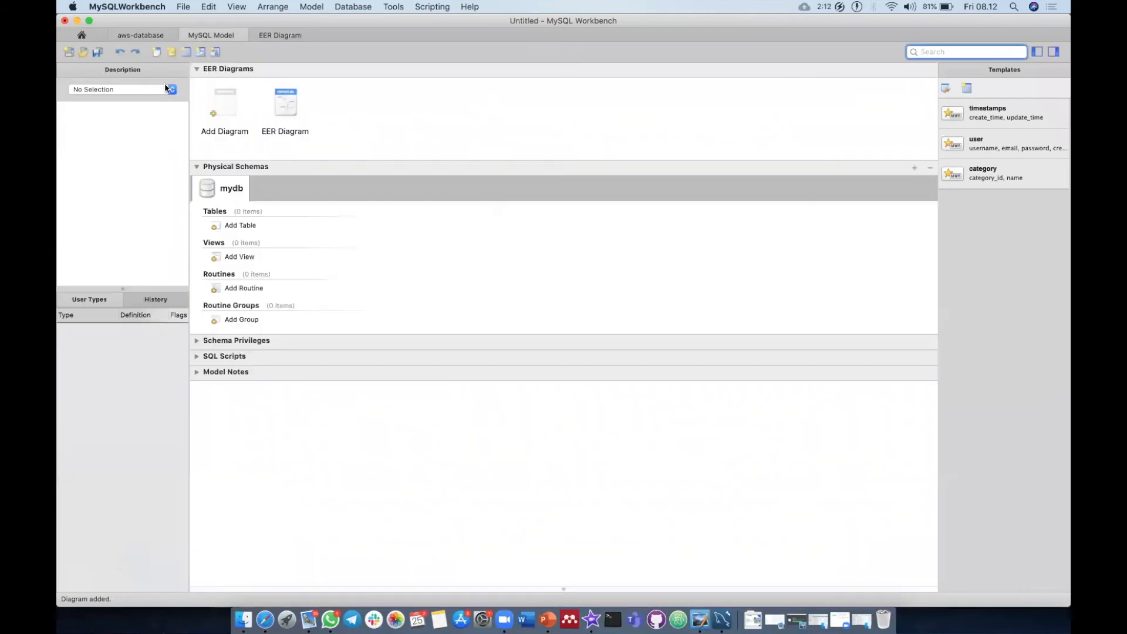
Step: Open Desain Data SI Jual Beli.mwb from Downloads without saving the current model, and shift all the diagram's tables slightly right and down
click(182, 7)
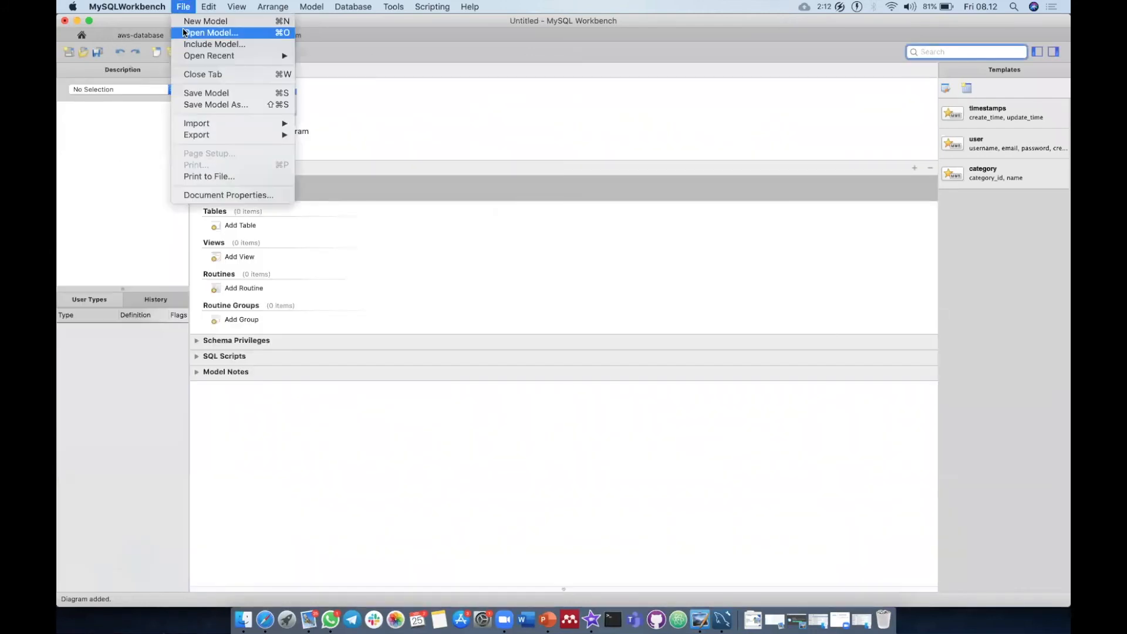
click(184, 32)
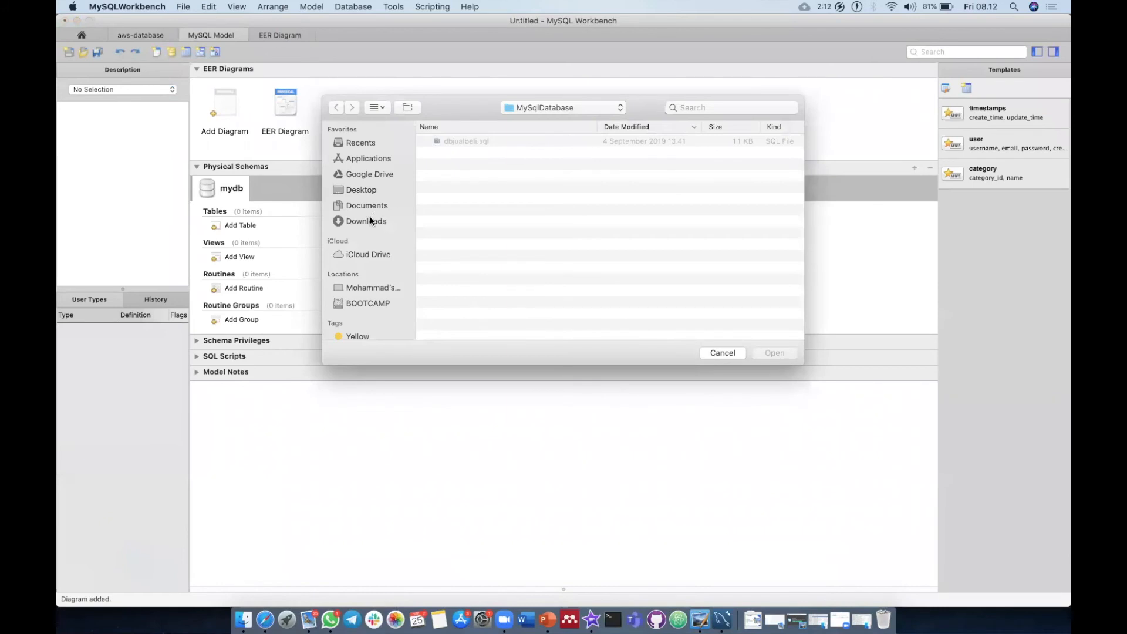
click(370, 220)
click(504, 165)
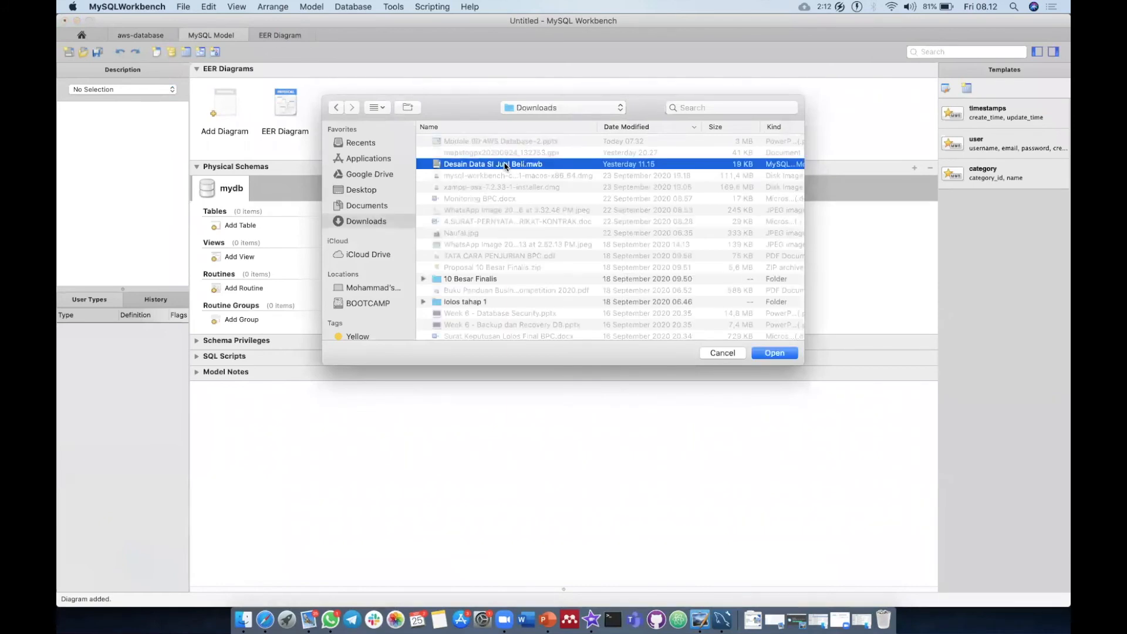
double_click(504, 164)
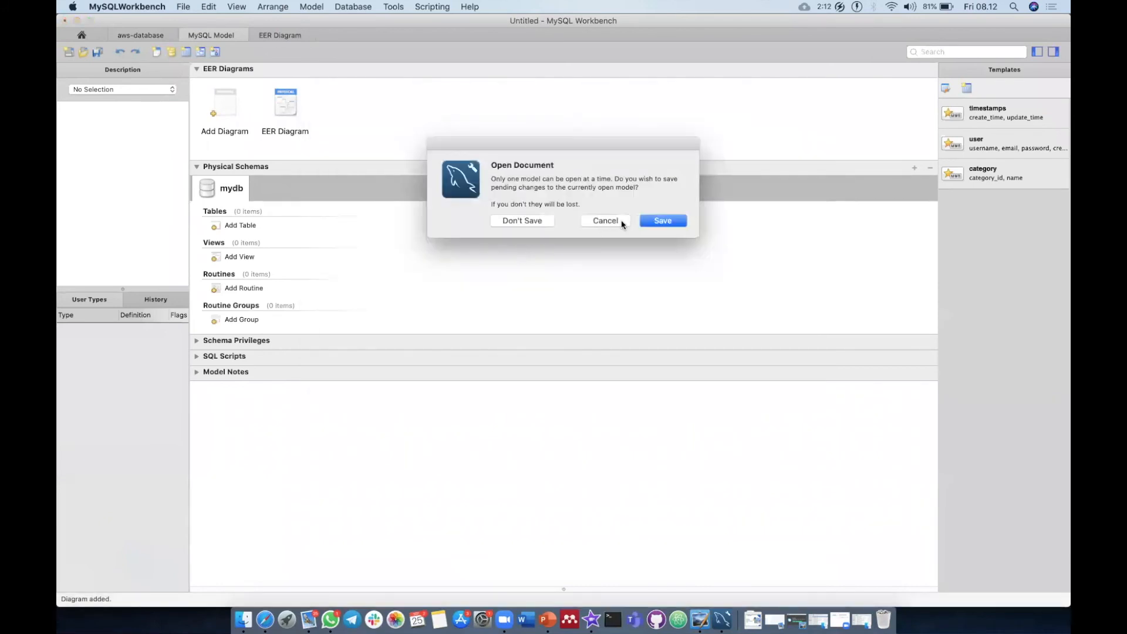
click(529, 222)
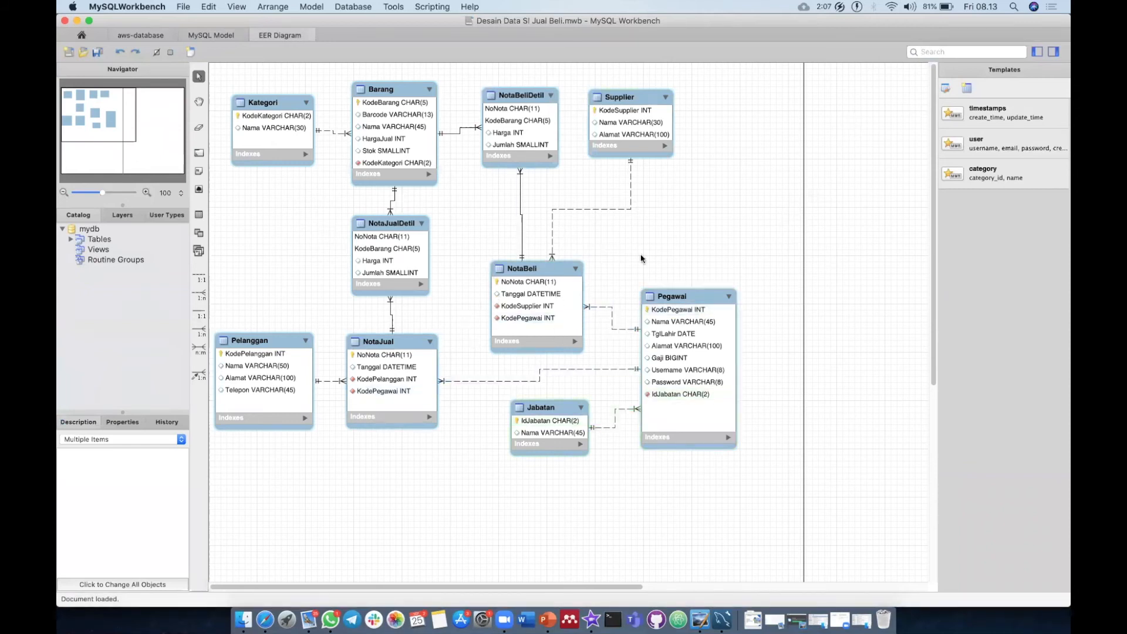
drag(660, 340, 719, 352)
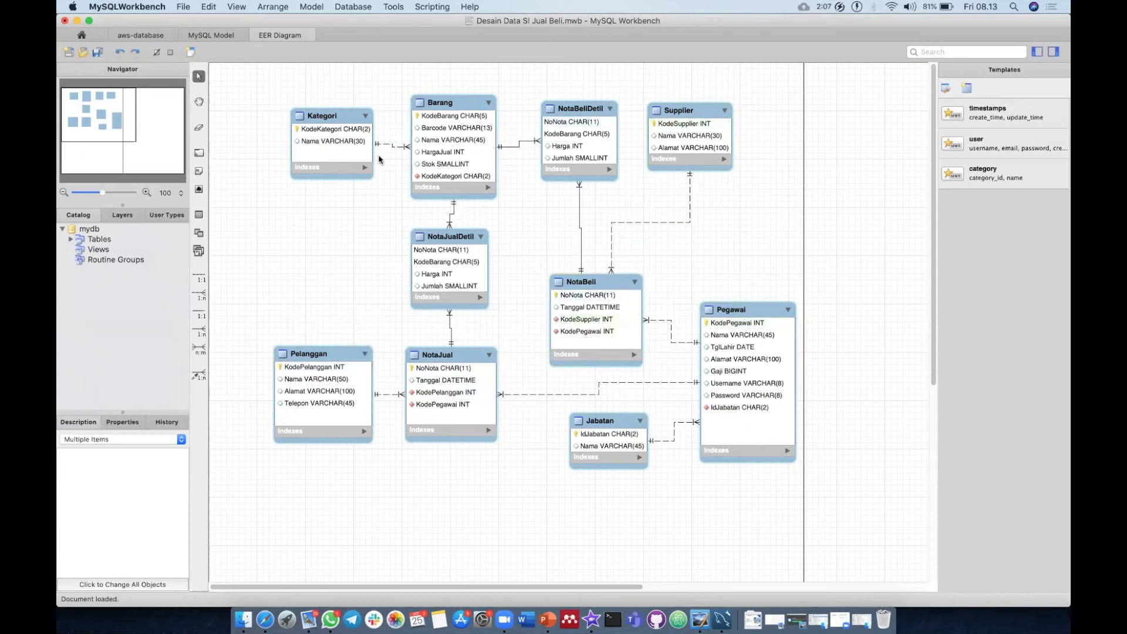
Step: Query the rows of the barang table in dbjualbeli on the aws-database connection, and return to the PowerPoint slide
click(159, 37)
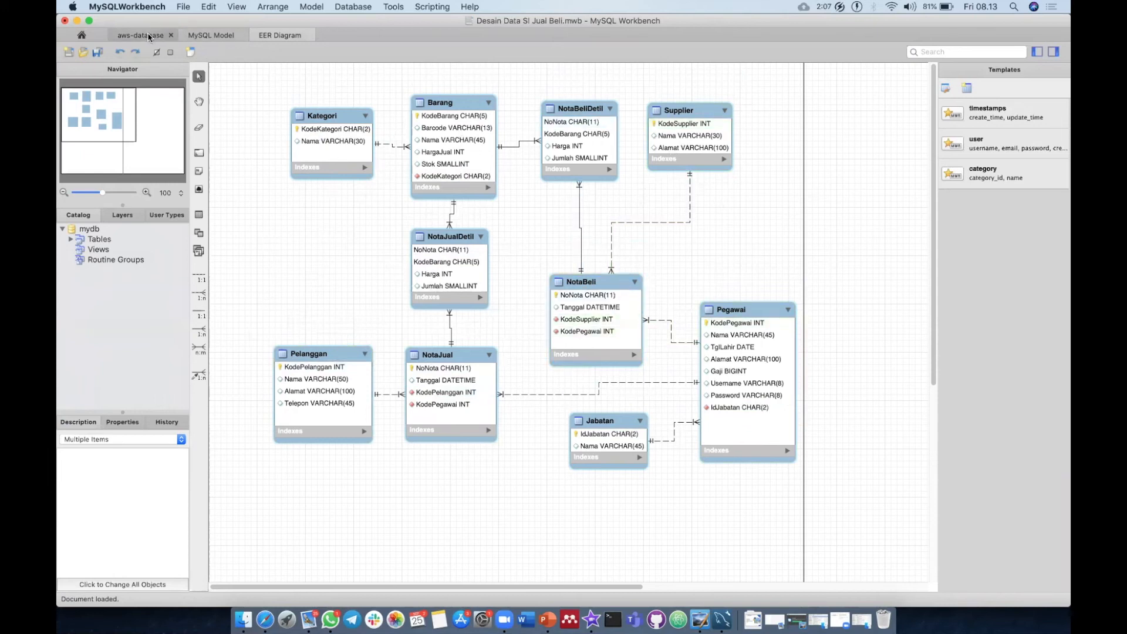
click(108, 151)
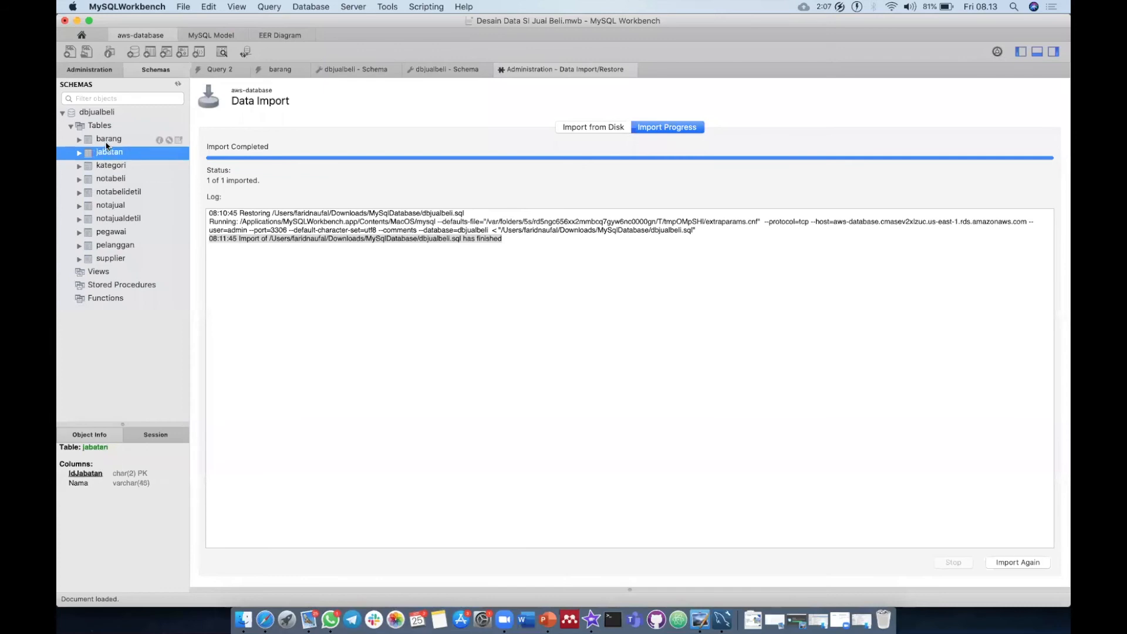
click(105, 141)
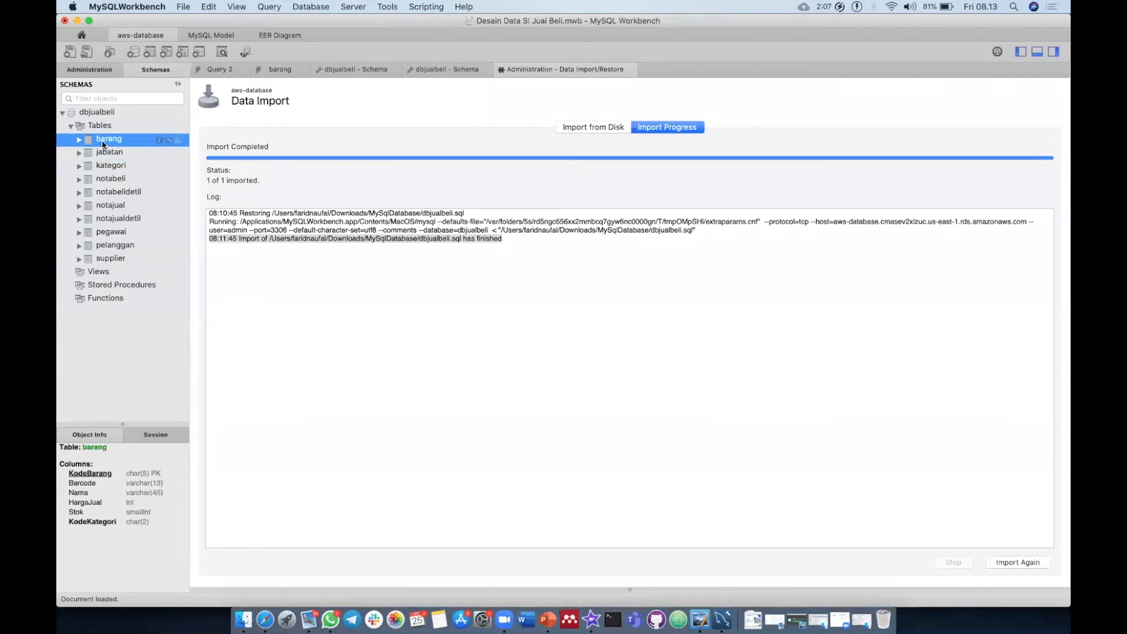
right_click(102, 145)
click(129, 150)
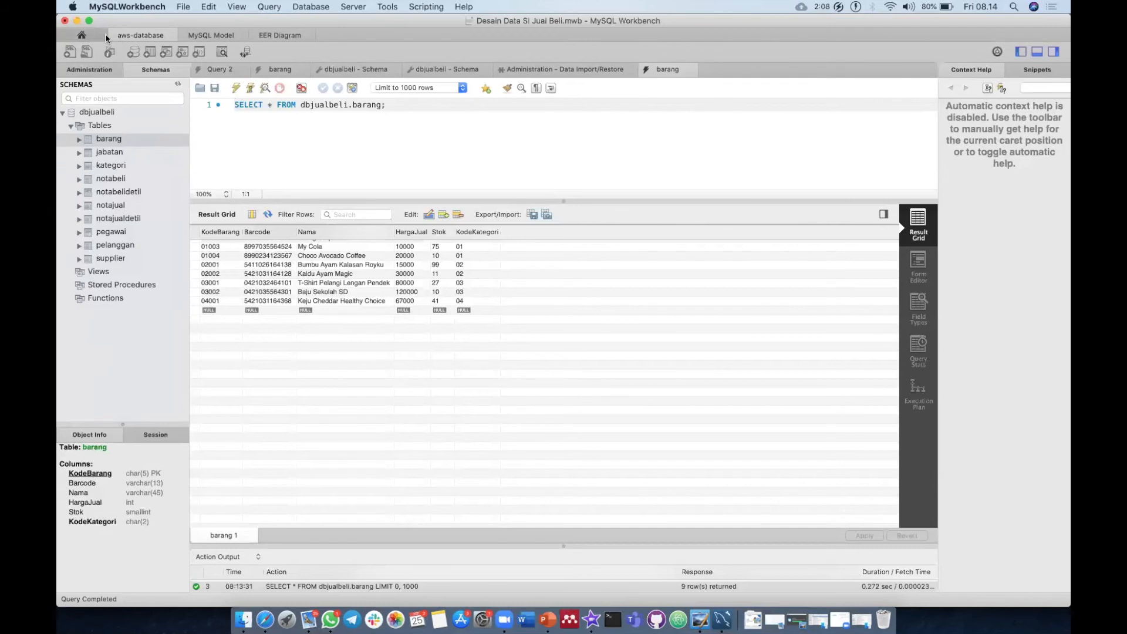
key(super+m)
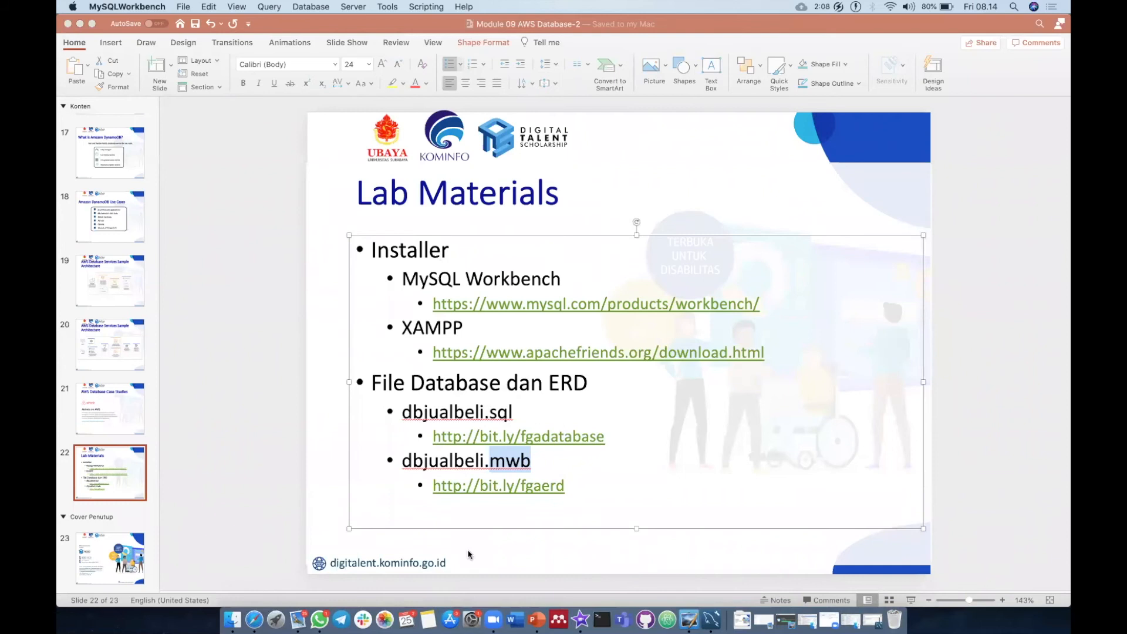
Step: Highlight the XAMPP entry and its download link on the Lab Materials slide in PowerPoint
click(464, 339)
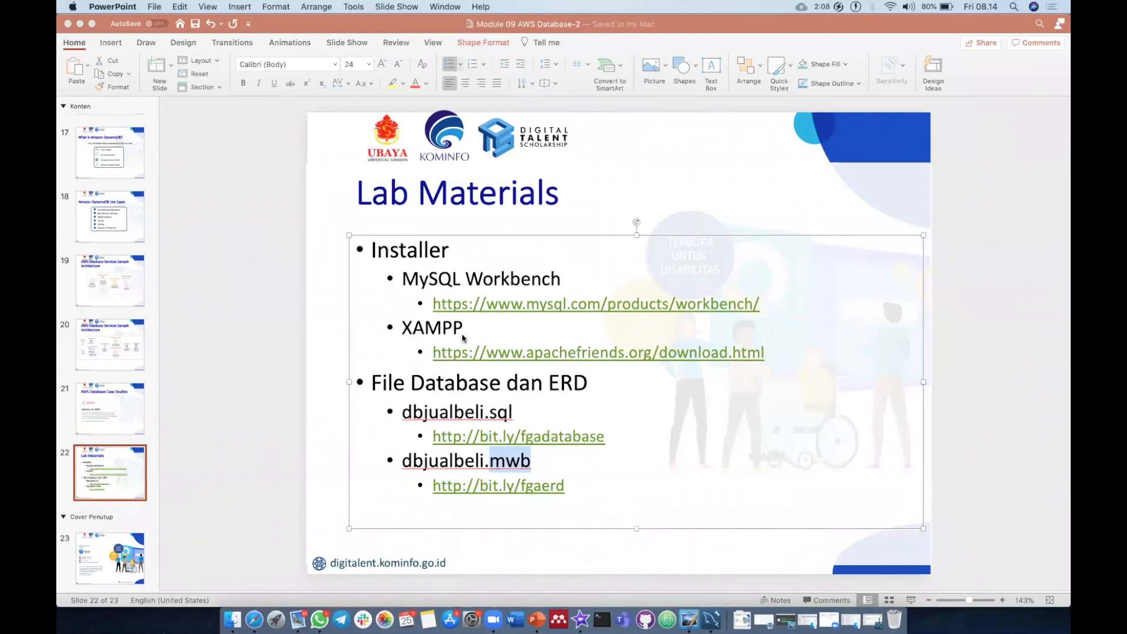
double_click(457, 327)
click(709, 359)
drag(708, 360, 520, 350)
click(511, 338)
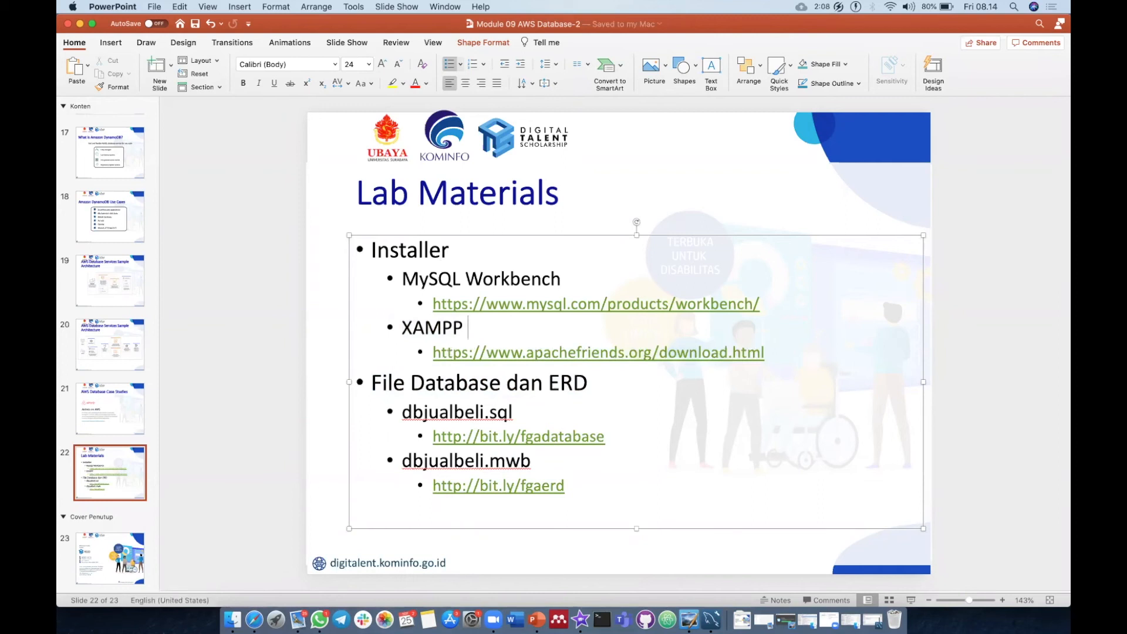
Step: Switch to Finder and open the phpmyadmin folder inside Applications/XAMPP/xamppfiles
click(233, 620)
drag(568, 267, 421, 151)
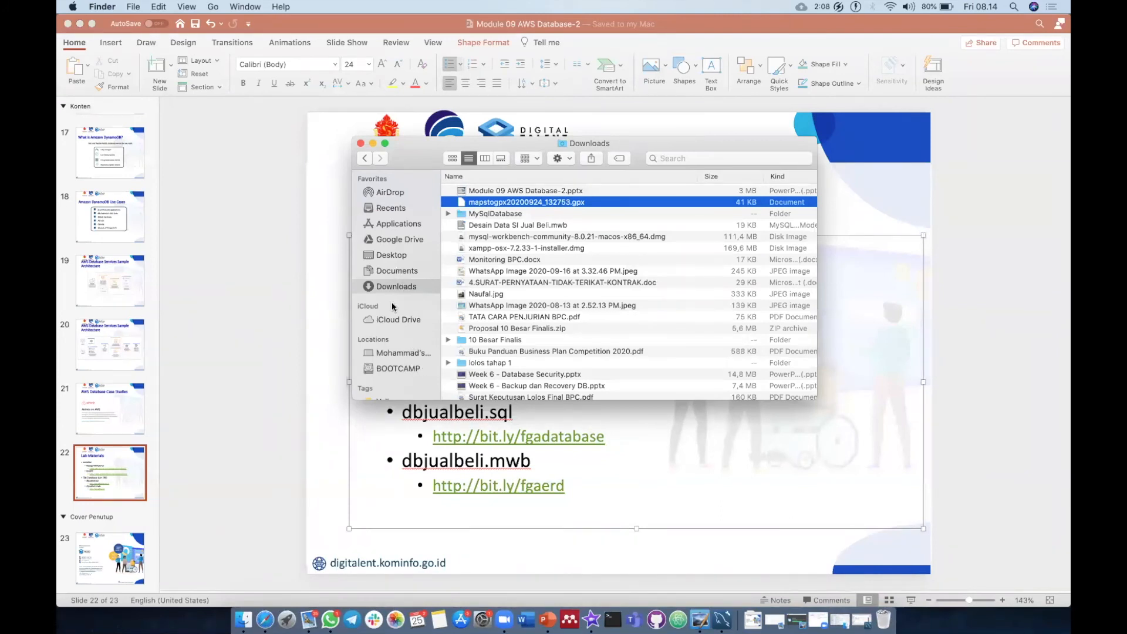
click(399, 224)
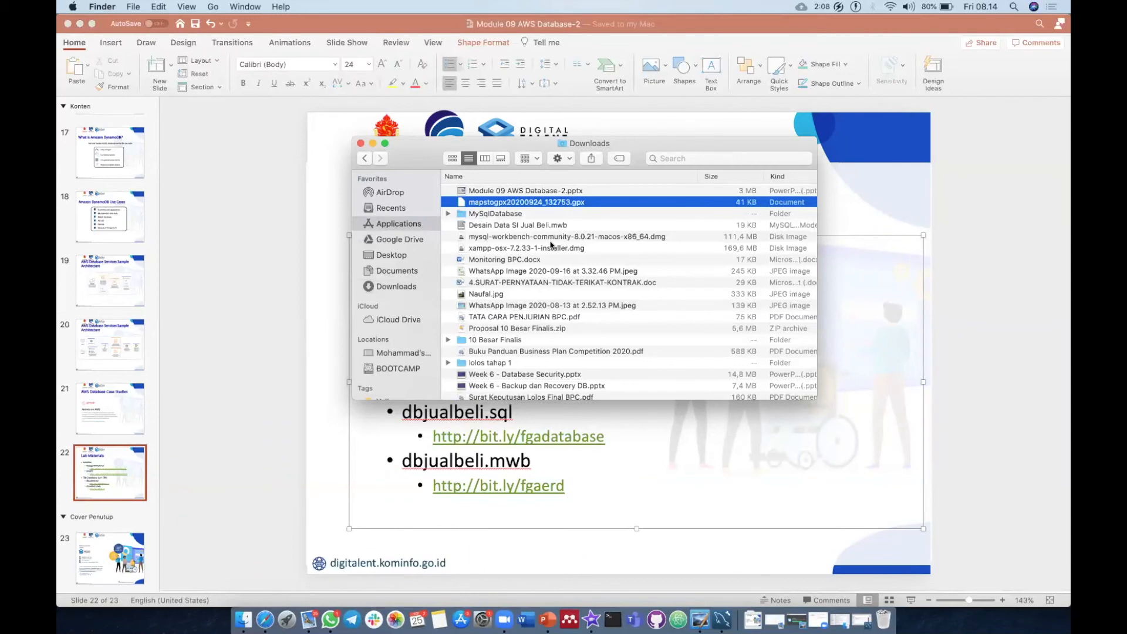
scroll(518, 313, down, 3)
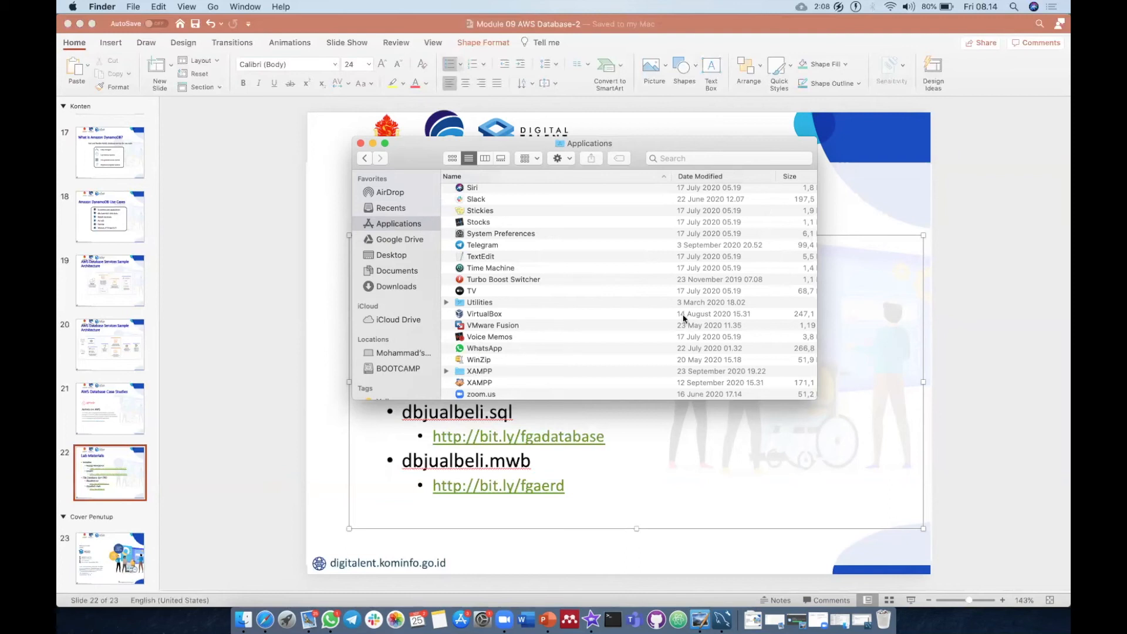
double_click(493, 371)
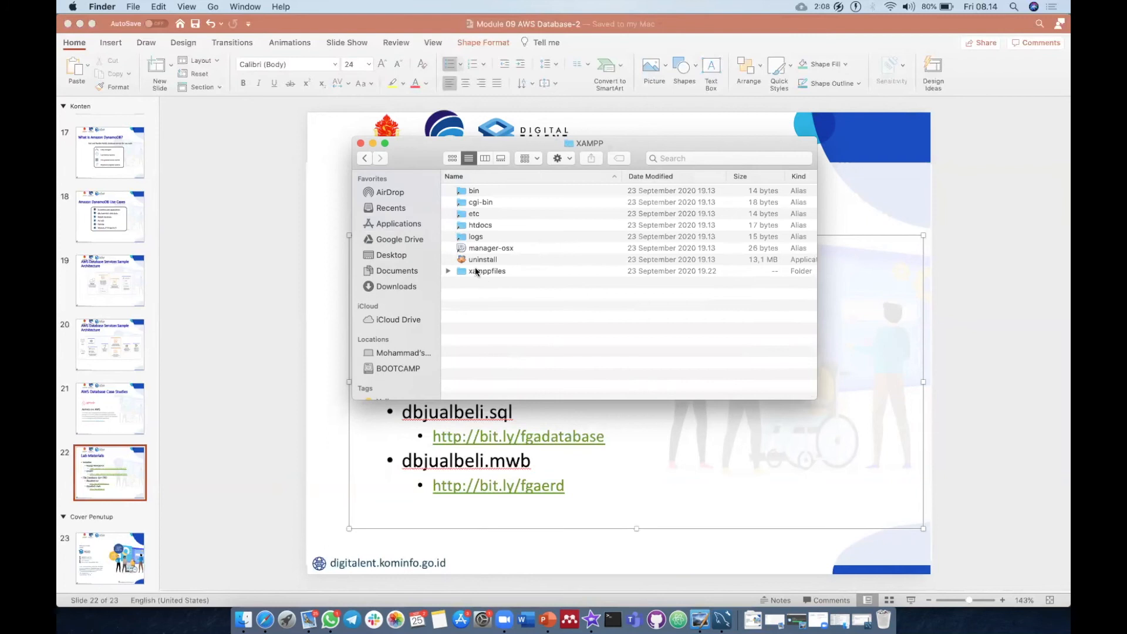
drag(423, 147, 371, 145)
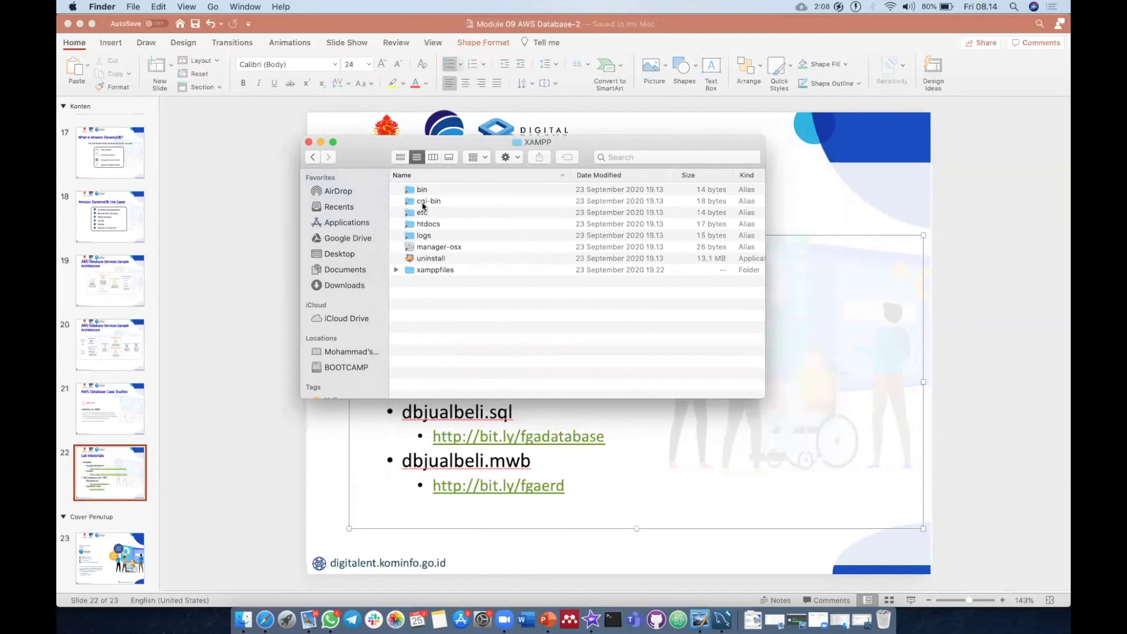
double_click(425, 271)
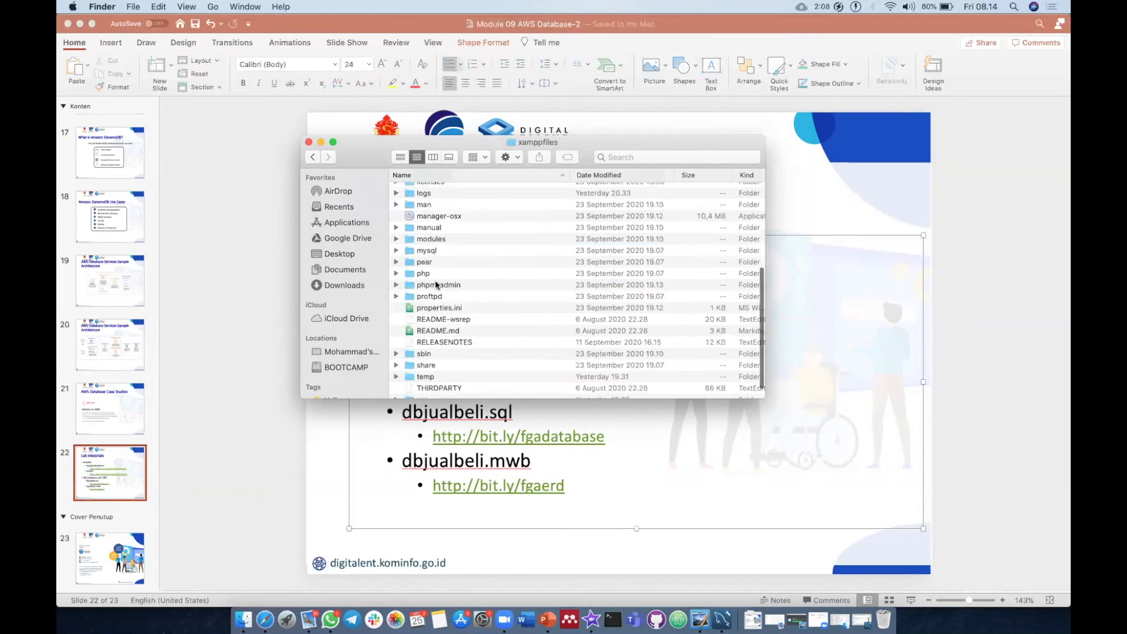
scroll(440, 288, down, 2)
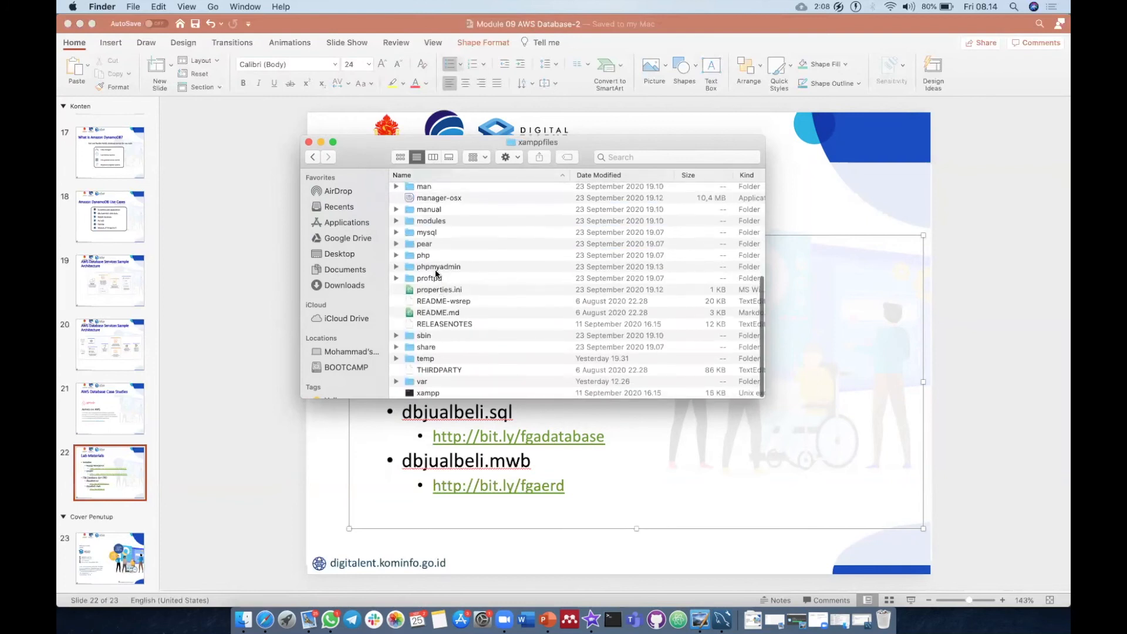
click(435, 269)
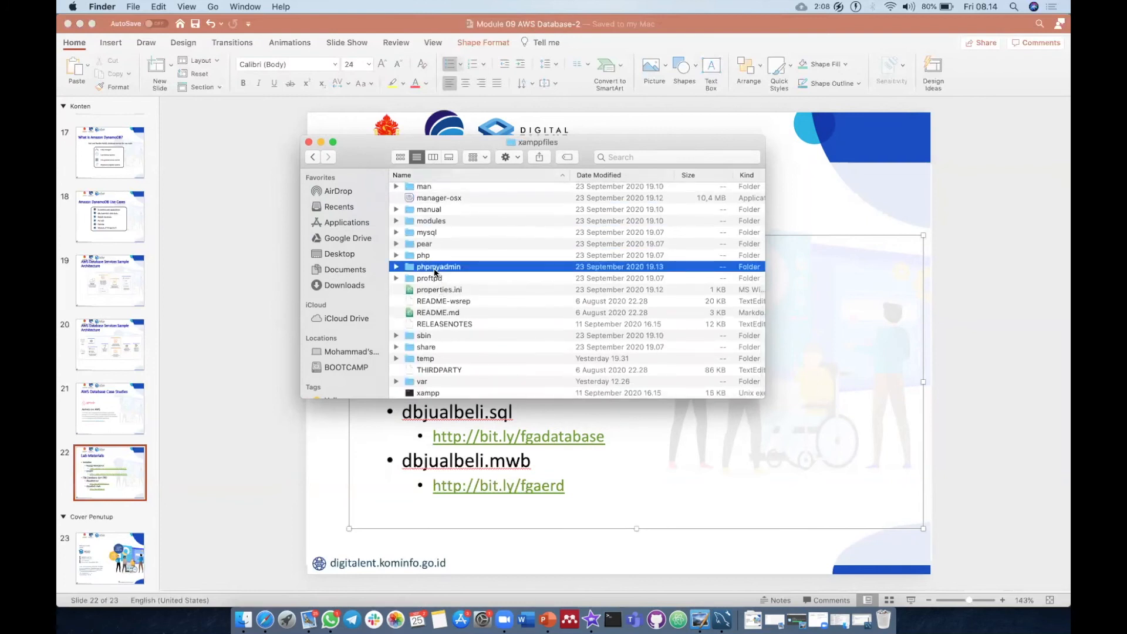
double_click(435, 269)
Step: Open config.inc.php from the phpmyadmin folder in the Atom editor
scroll(469, 247, down, 3)
scroll(469, 248, down, 1)
click(436, 228)
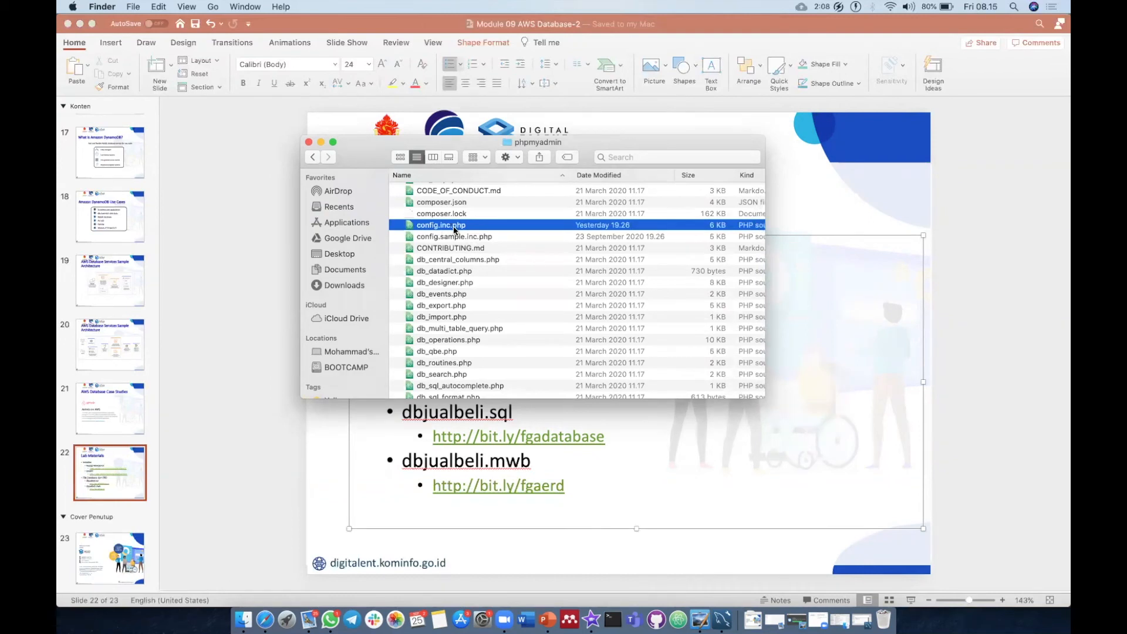
right_click(453, 228)
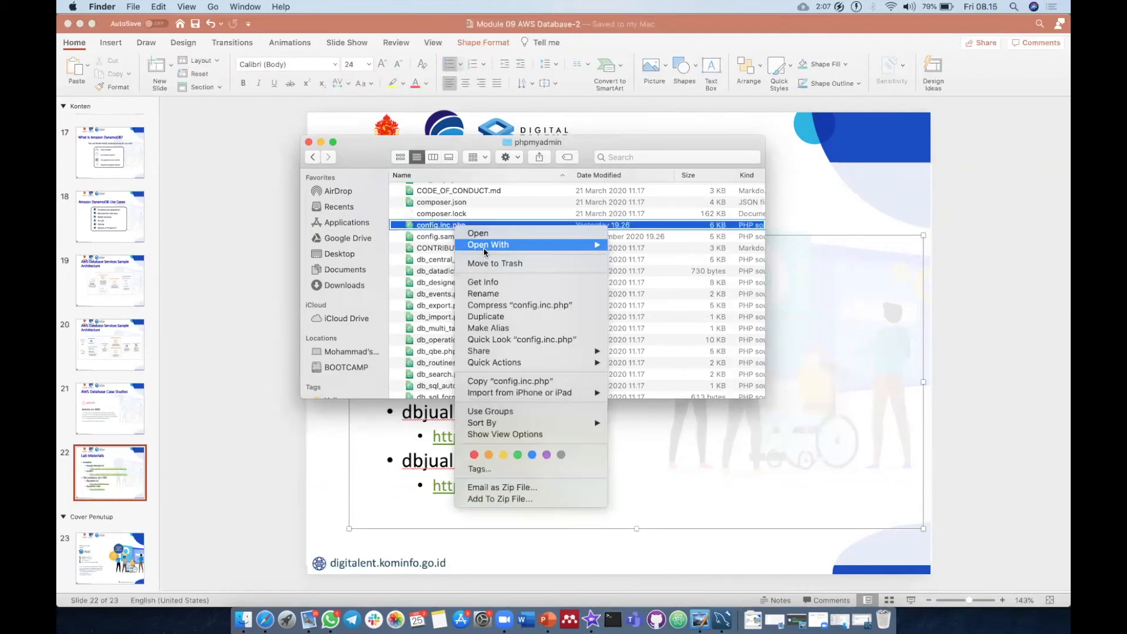
mouse_move(484, 246)
click(641, 242)
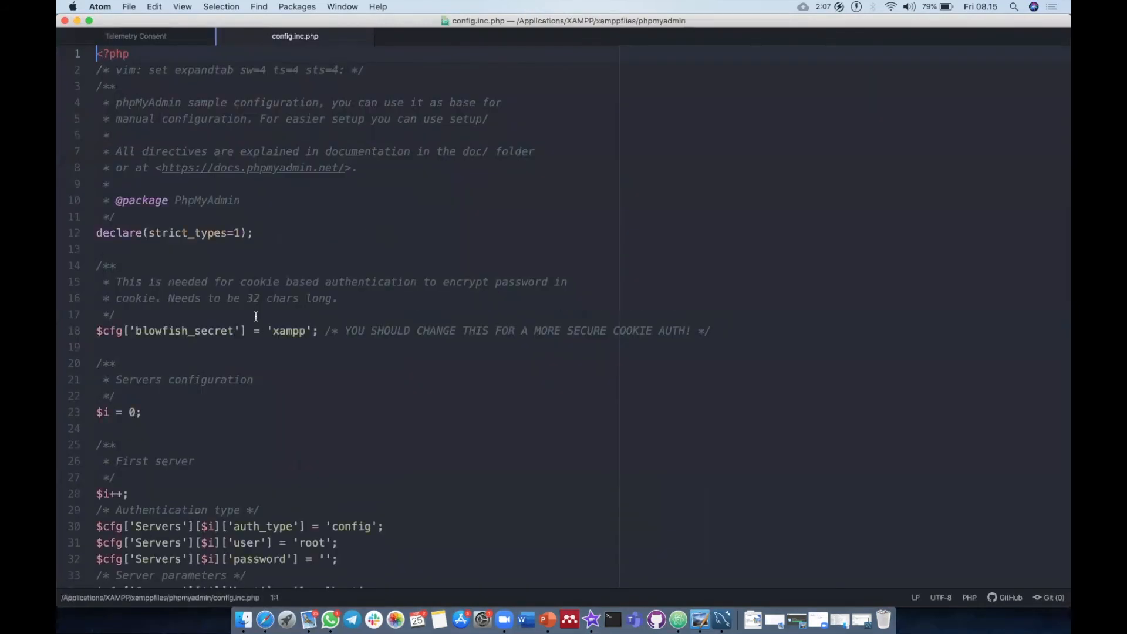
Step: Review config.inc.php from the added server block back up to the First server authentication and host settings
scroll(256, 317, down, 20)
scroll(254, 318, up, 15)
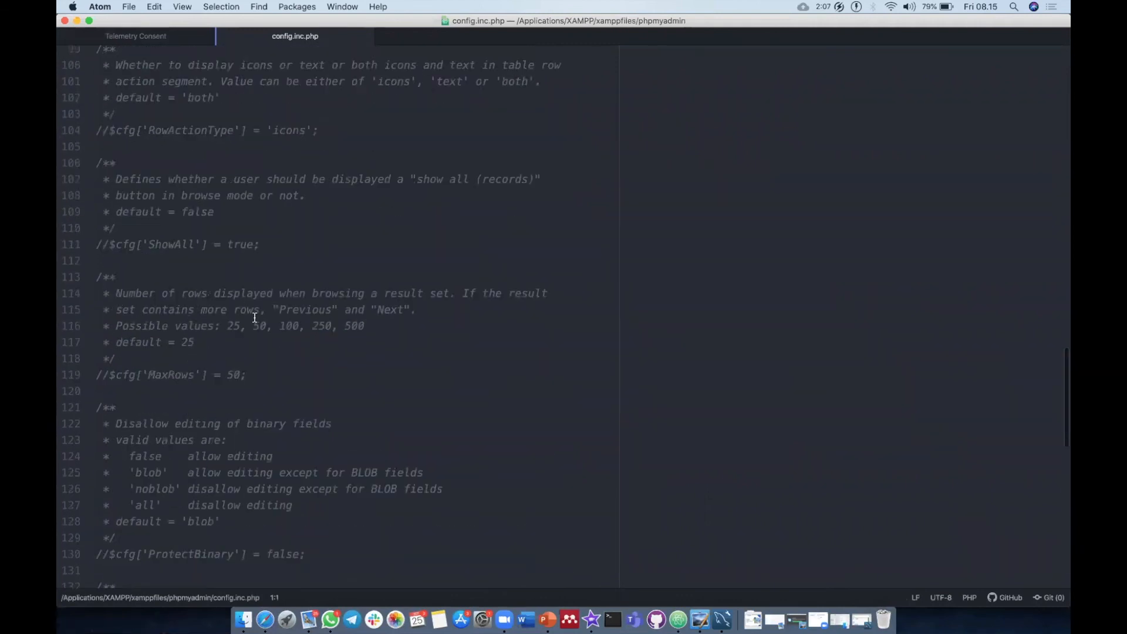
scroll(254, 318, up, 10)
drag(300, 496, 64, 263)
scroll(183, 319, up, 2)
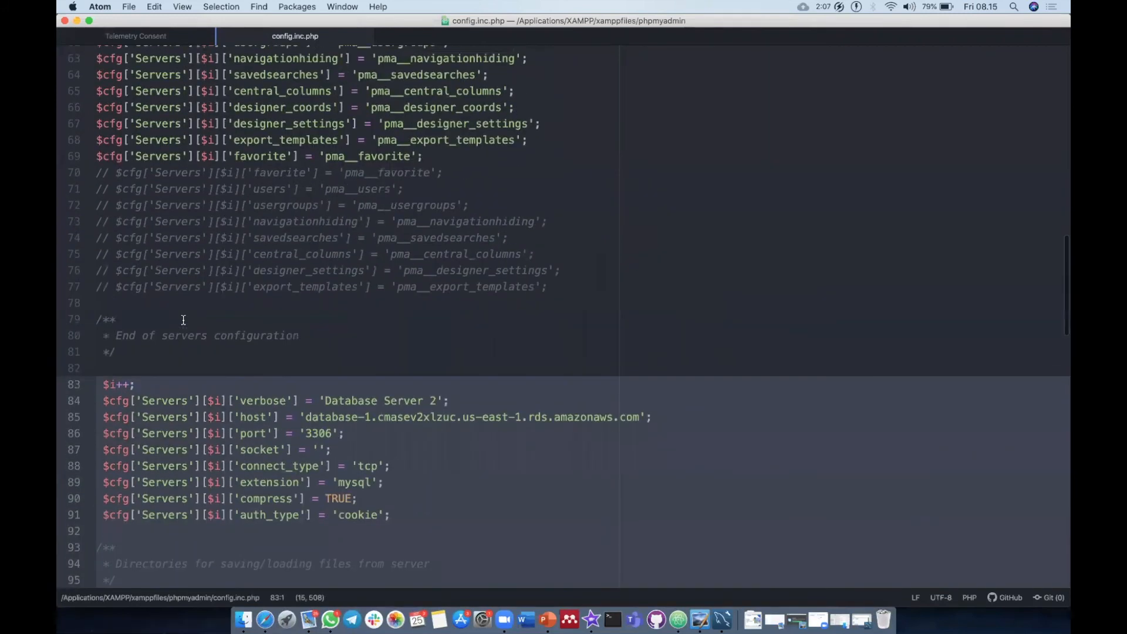
scroll(183, 320, up, 5)
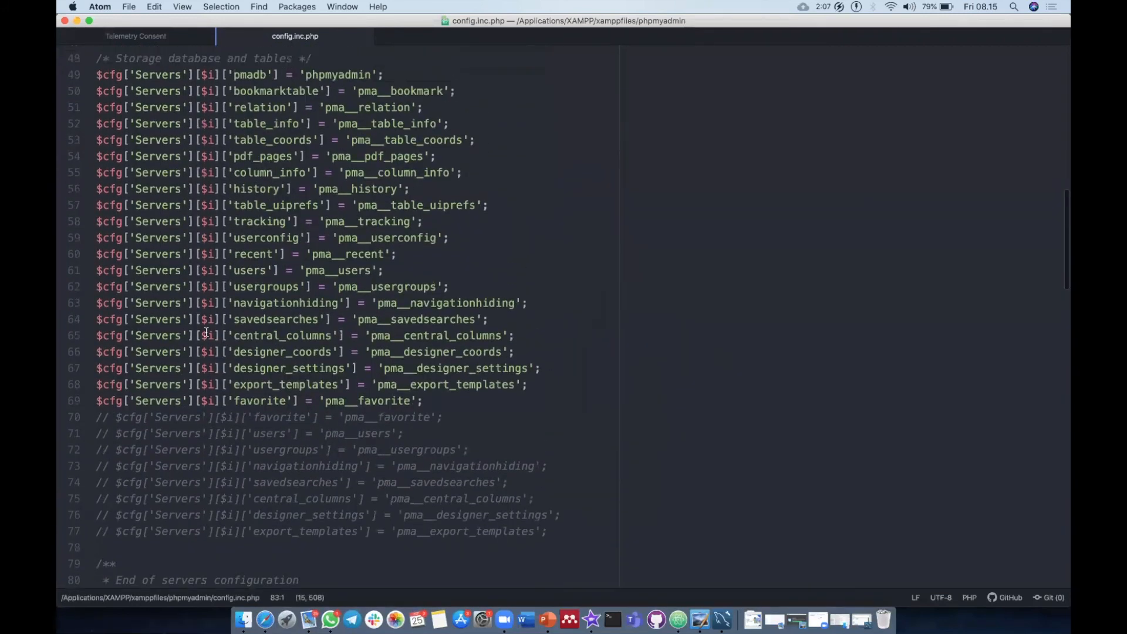
scroll(368, 397, up, 2)
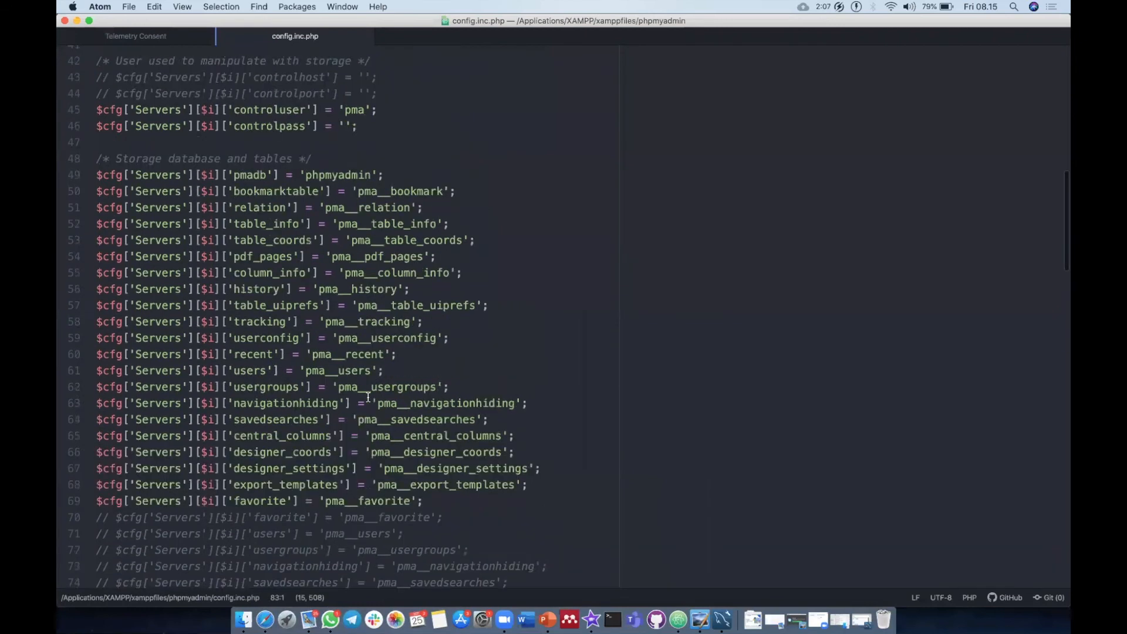
scroll(368, 397, up, 2)
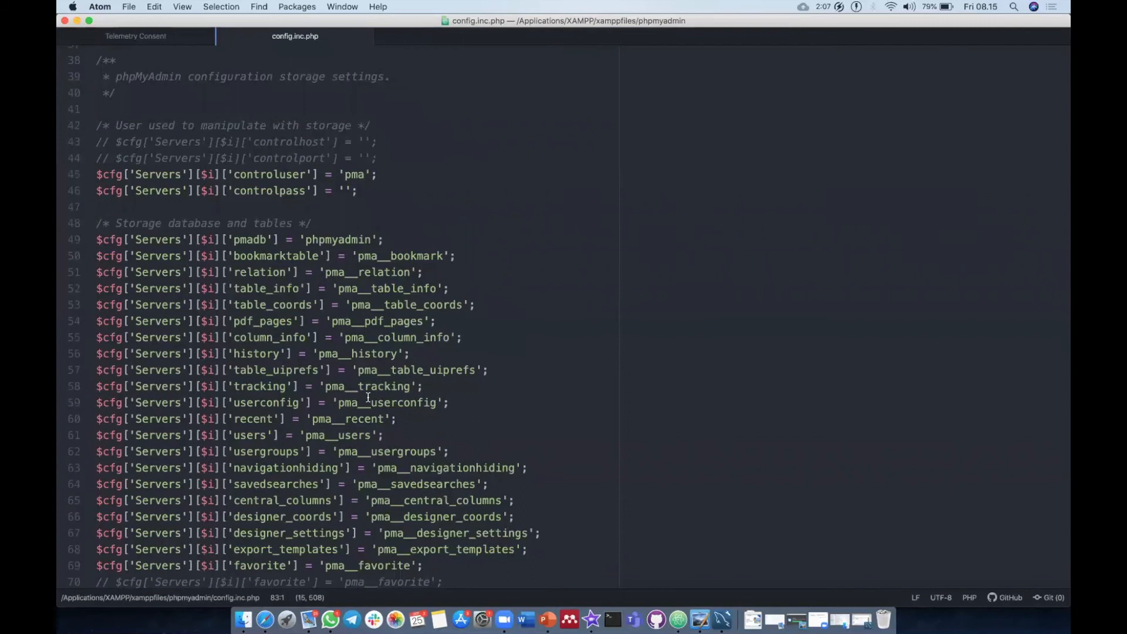
scroll(368, 397, up, 2)
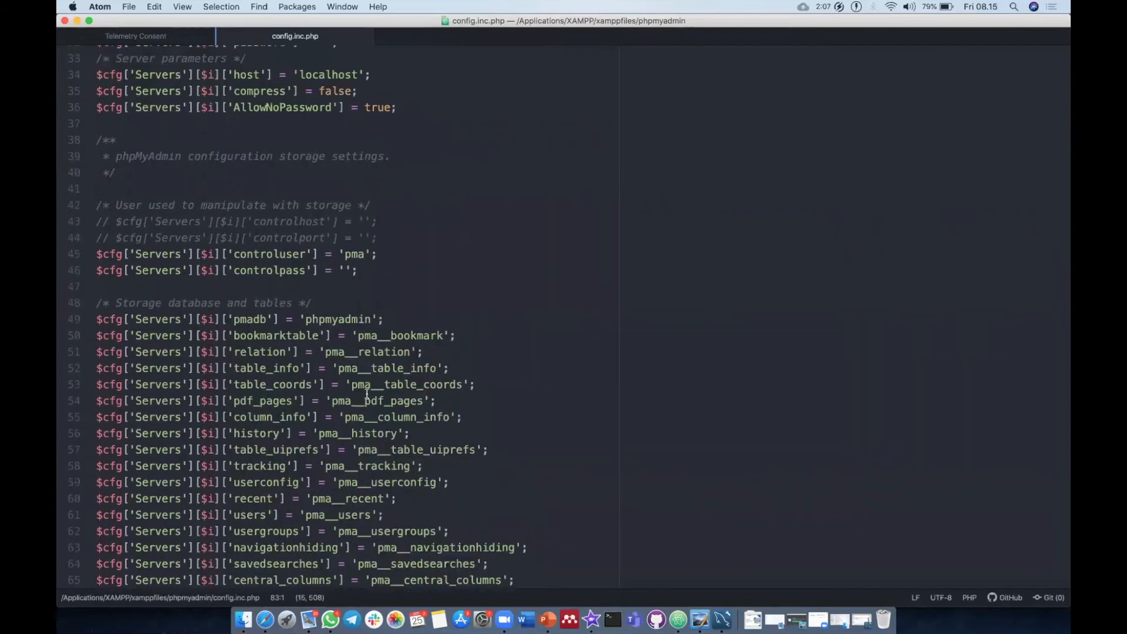
scroll(368, 397, up, 4)
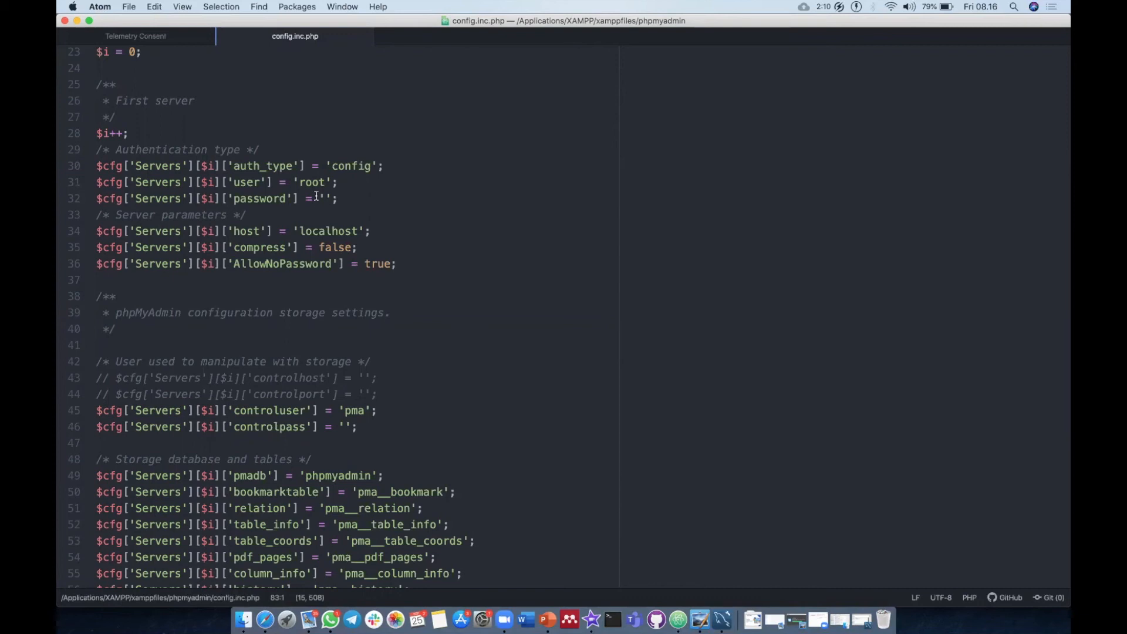
Step: Highlight lines 83 to 97 of config.inc.php, covering the second server block and the upload and save directories
scroll(316, 196, down, 10)
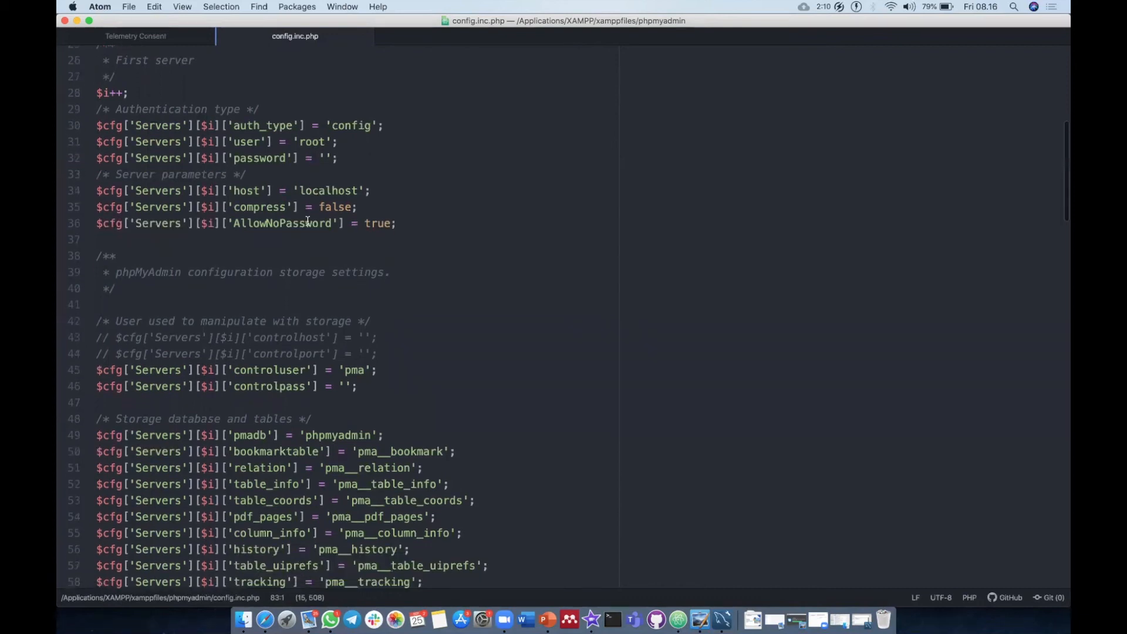
scroll(308, 221, down, 4)
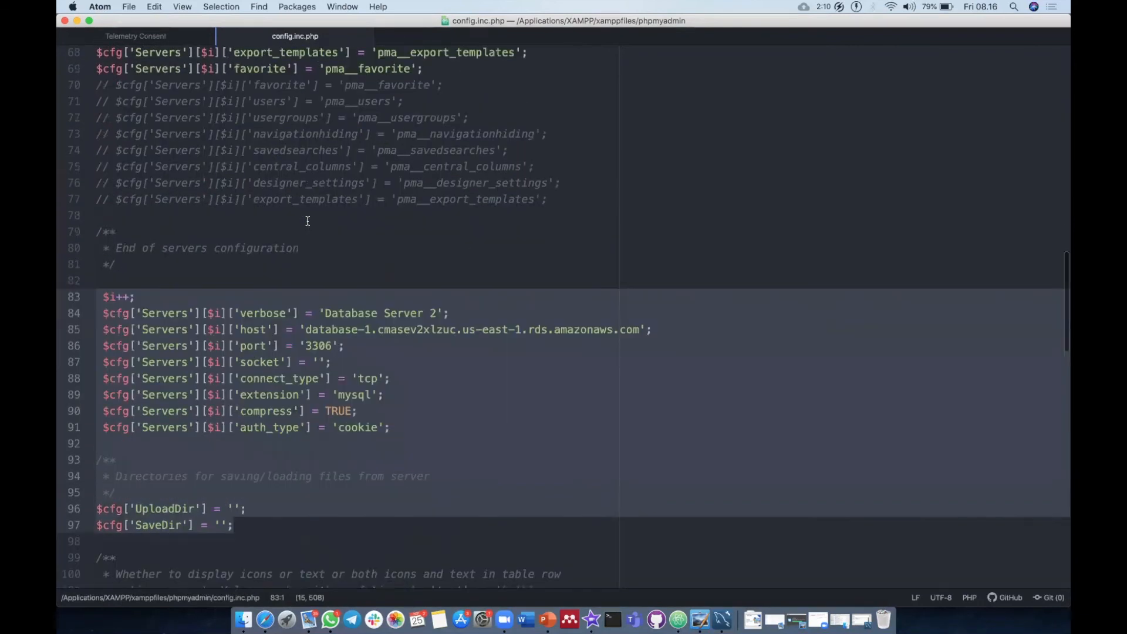
click(262, 524)
drag(233, 517, 96, 289)
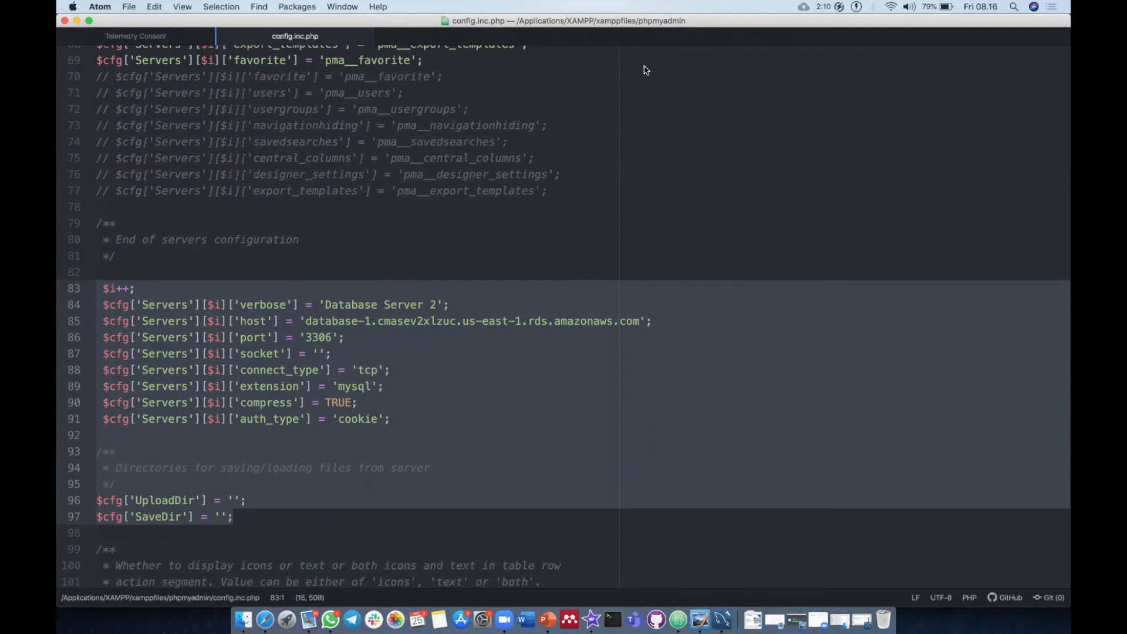
Step: Set the second server's verbose name on line 84 to 'aws-database'
click(371, 337)
drag(440, 305, 333, 313)
text(aws-databas)
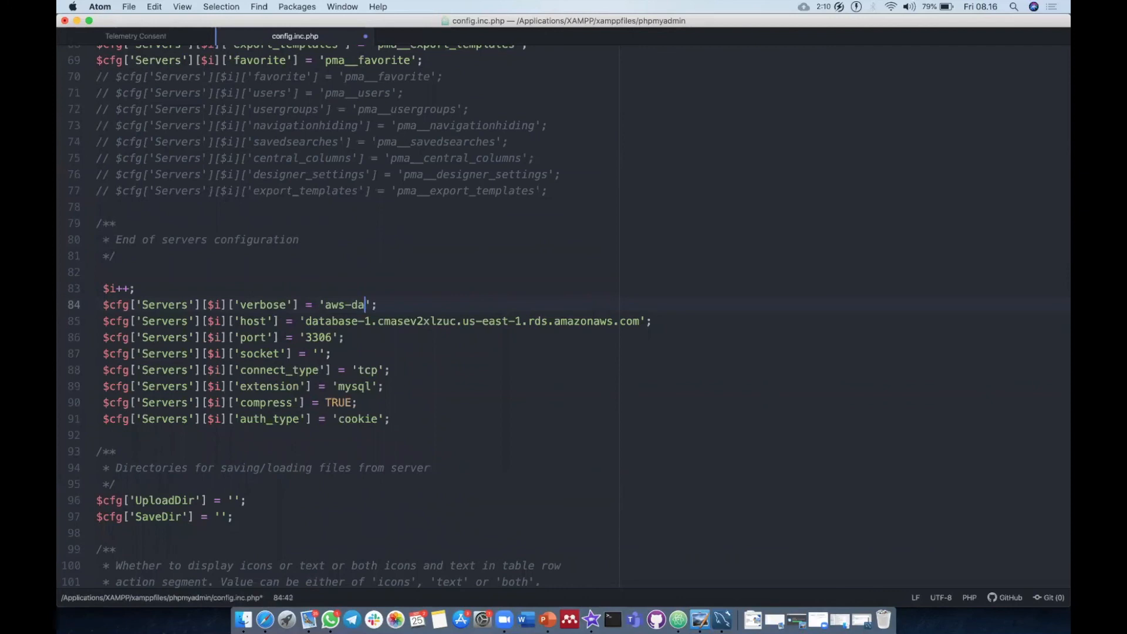
text(e)
click(354, 259)
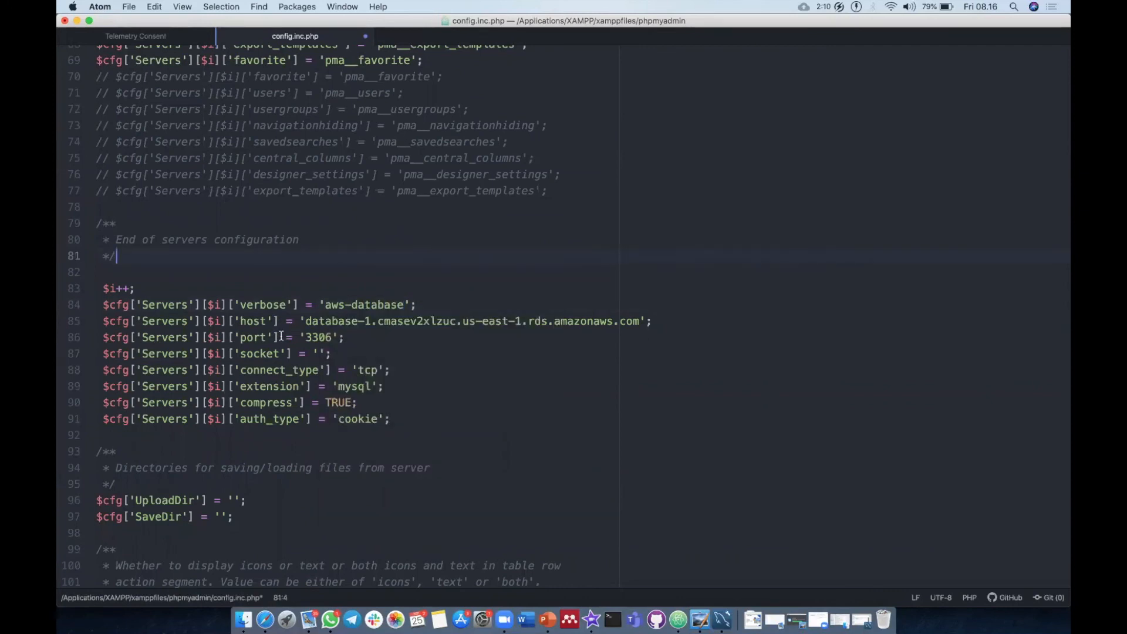
Step: Replace the second server's host with the endpoint copied from the RDS console, aws-database.cmasev2xlzuc.us-east-1.rds.amazonaws.com
drag(308, 322, 635, 316)
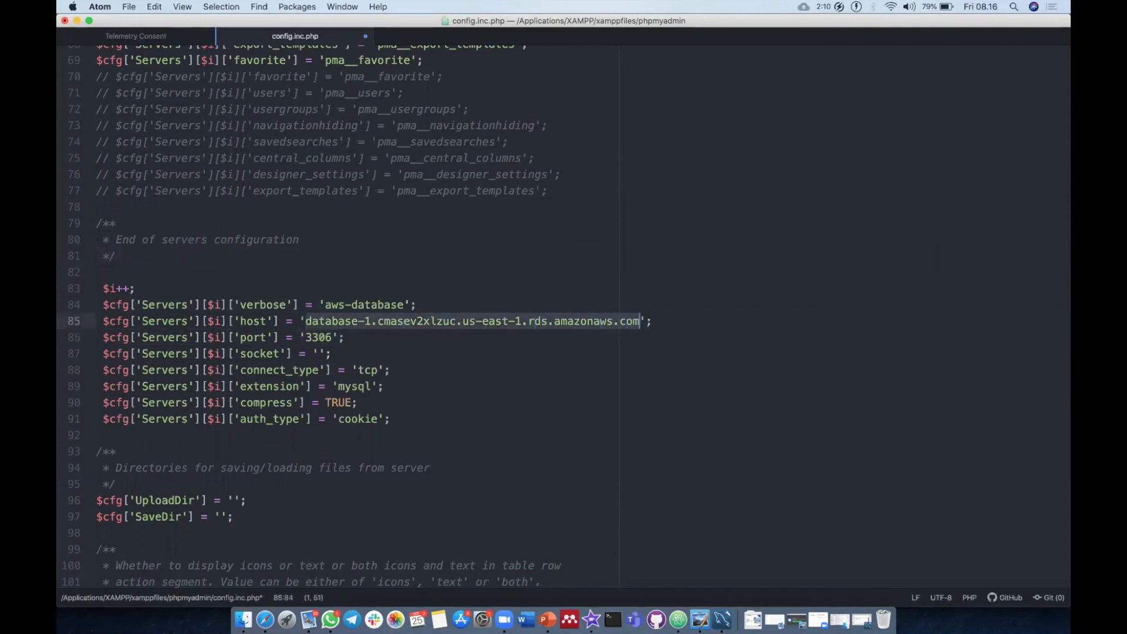
key(BackSpace)
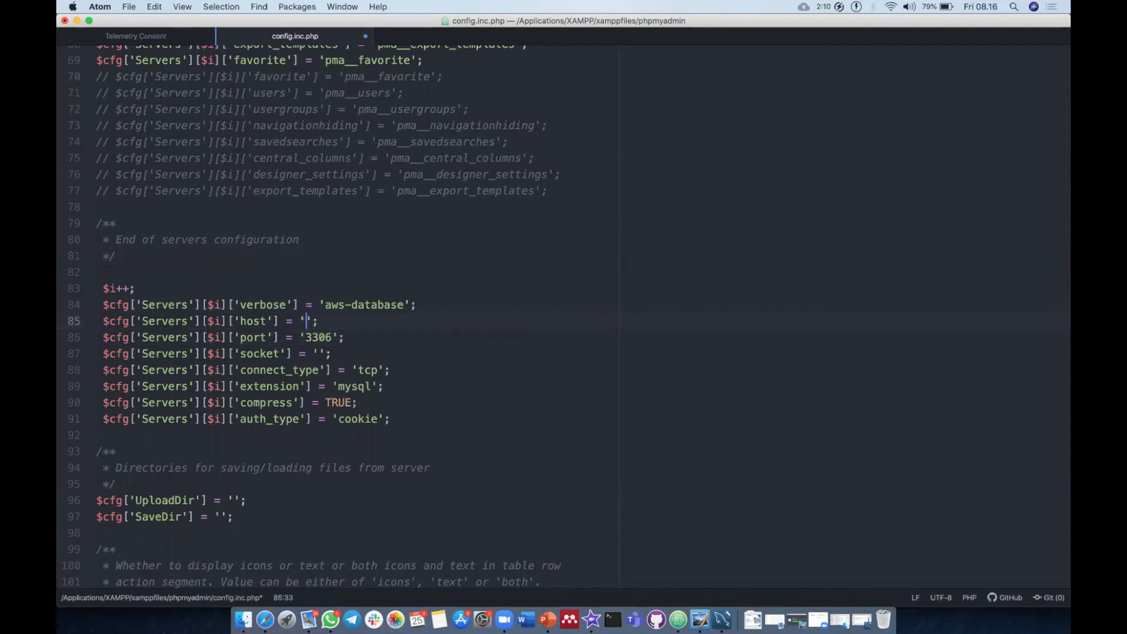
click(272, 606)
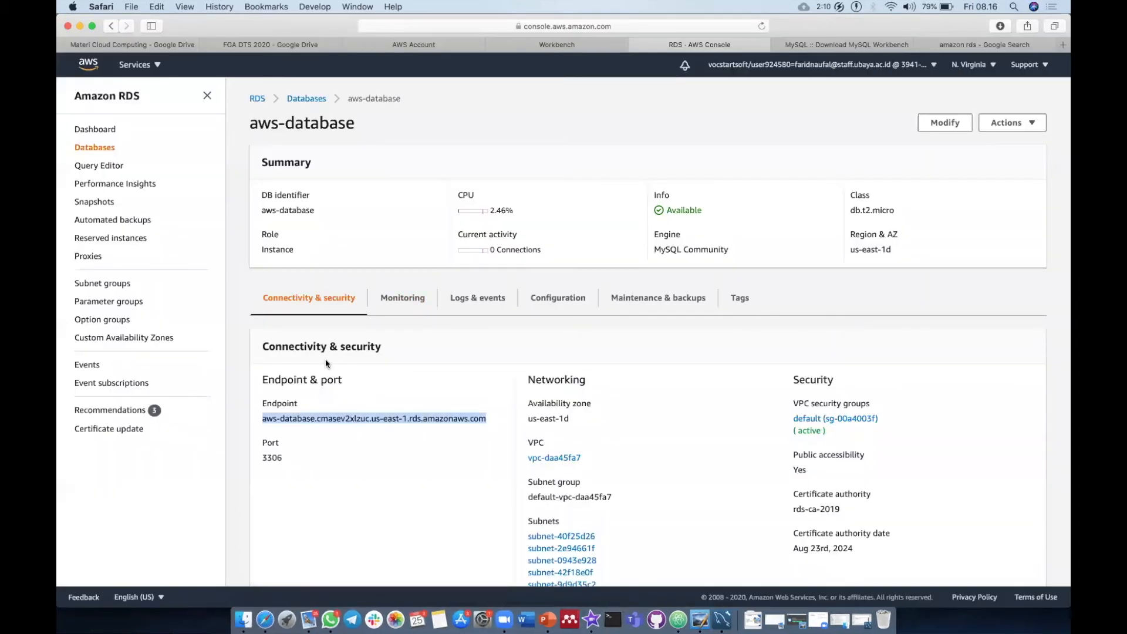
triple_click(315, 416)
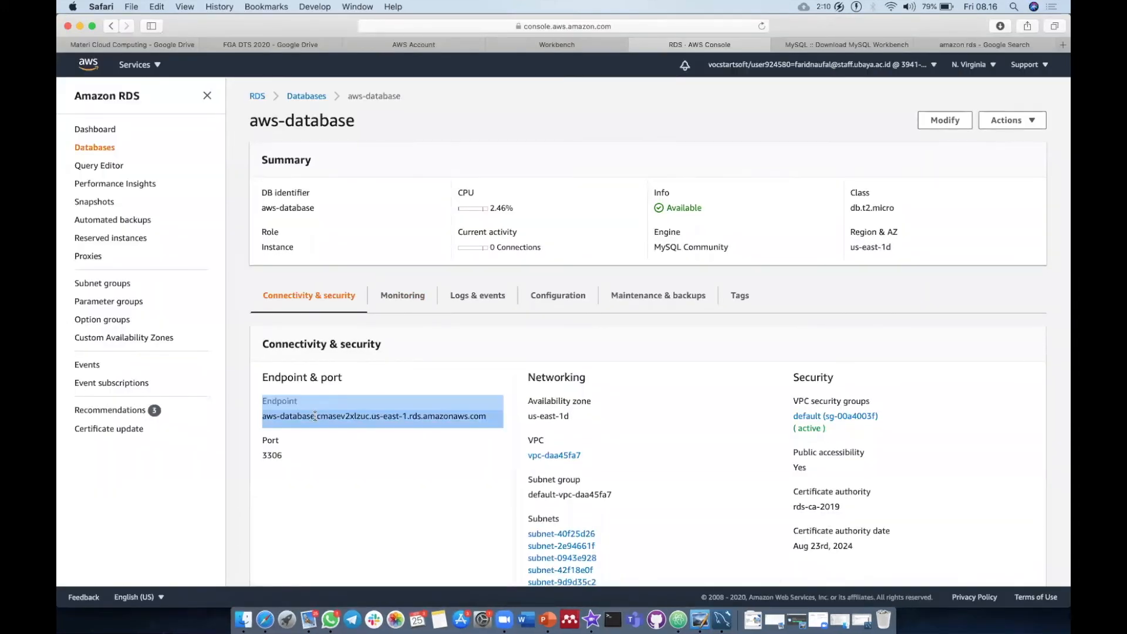
click(258, 419)
drag(355, 415, 512, 418)
key(super+c)
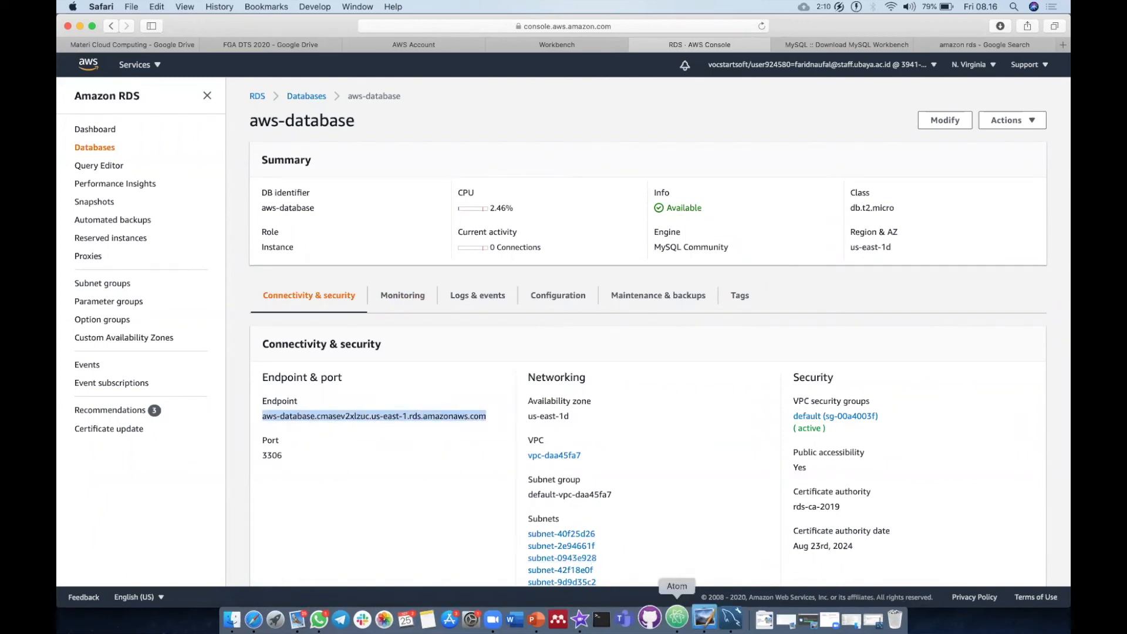
click(677, 617)
key(super+v)
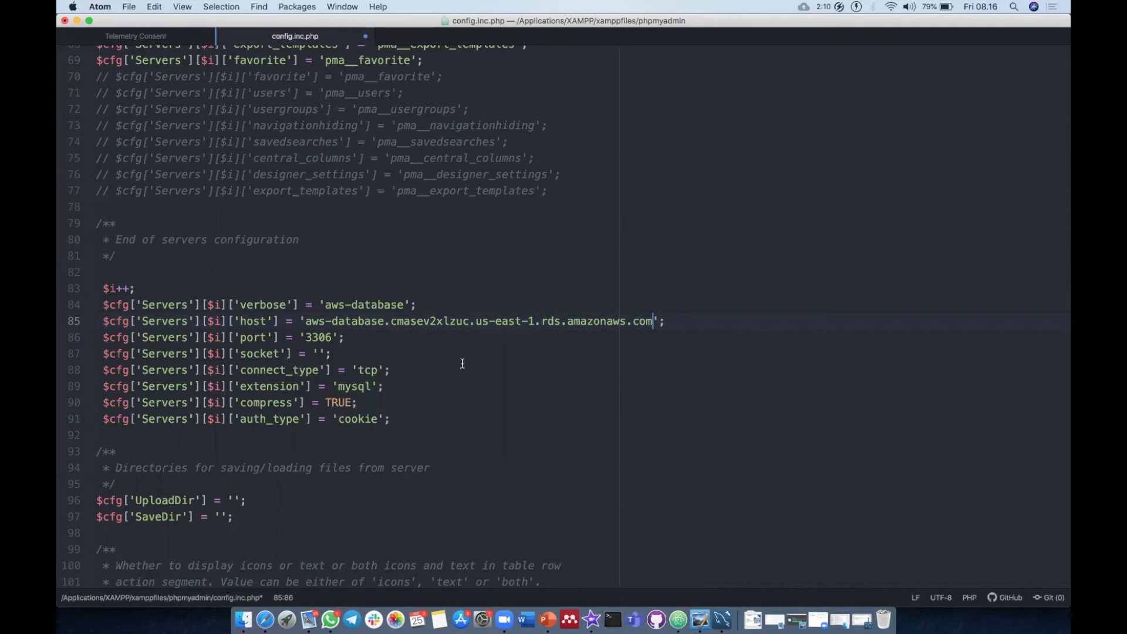
Step: Save config.inc.php, authorize the change with the account password, and close the Atom window
key(super+s)
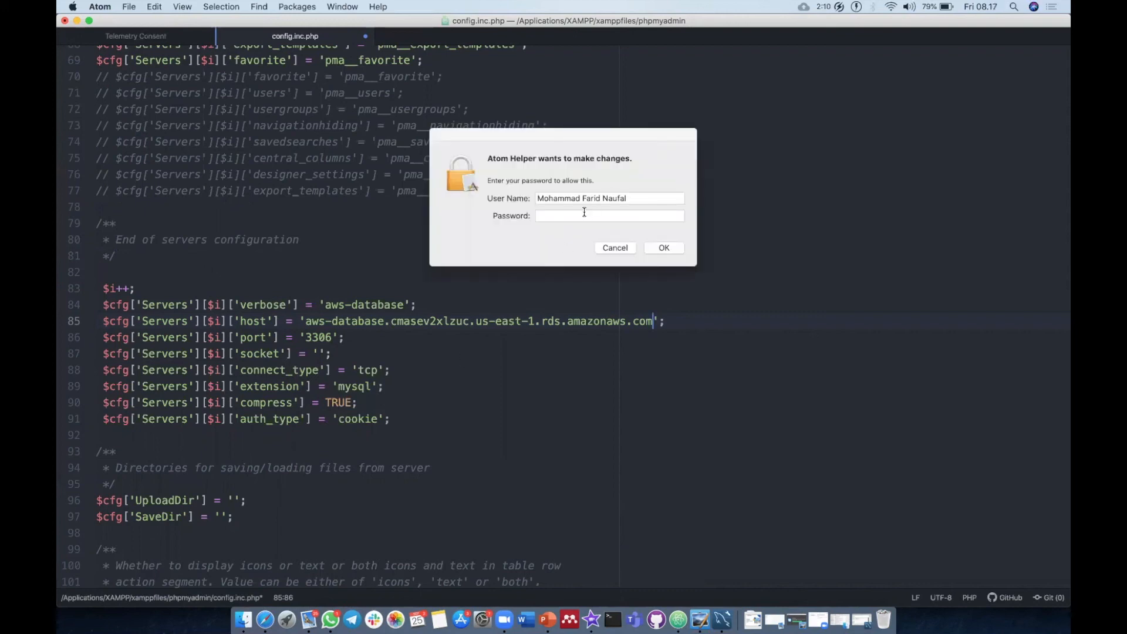
text(******)
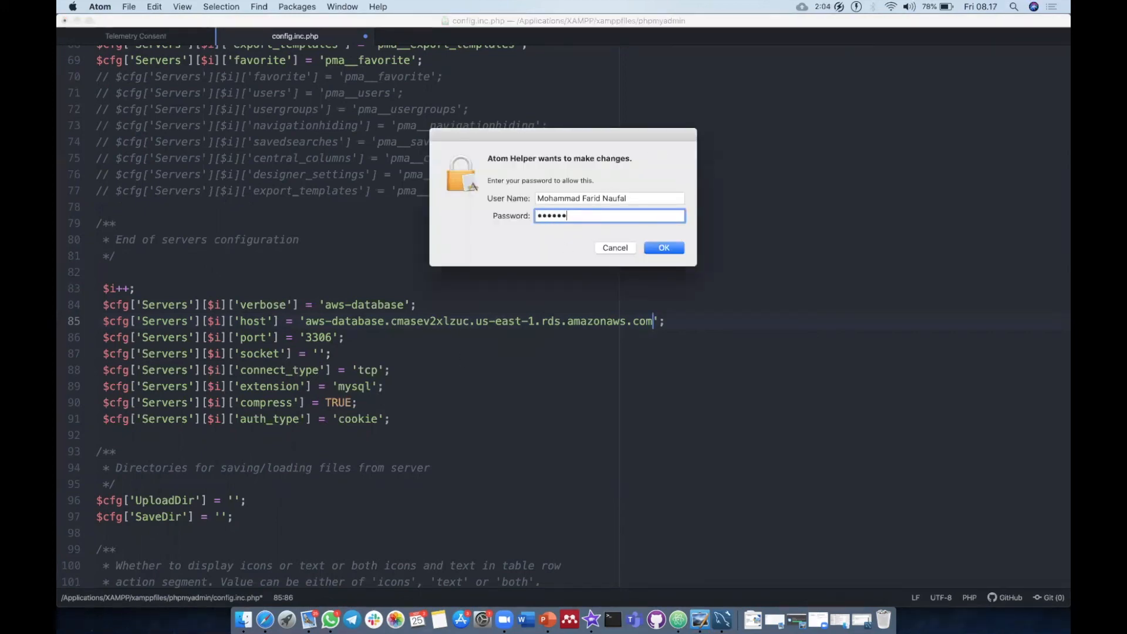
key(Return)
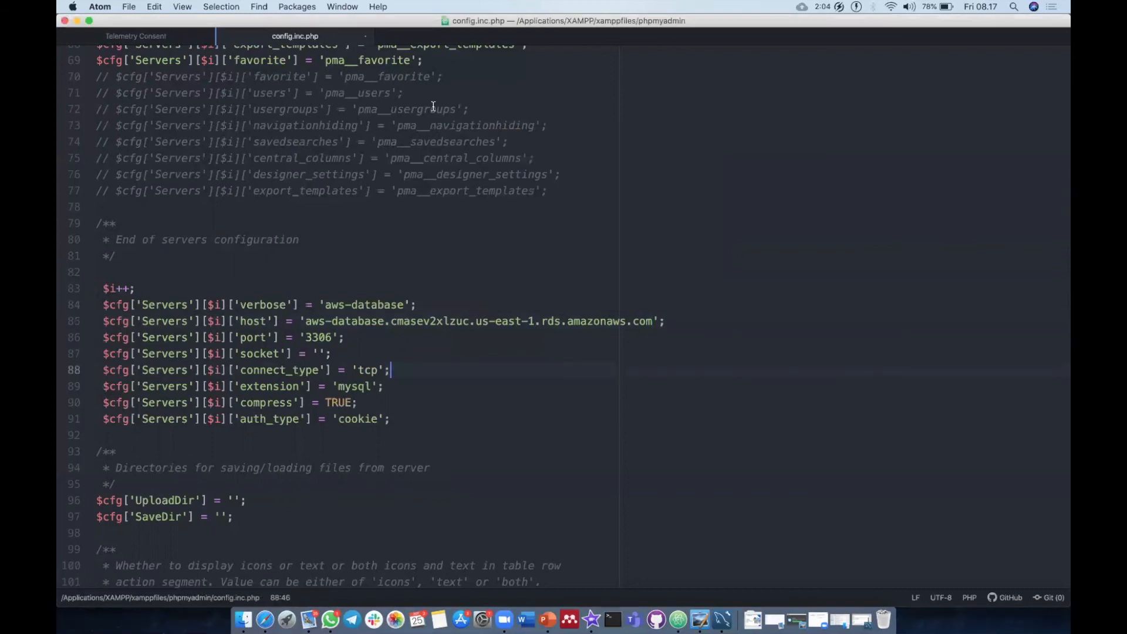
click(65, 21)
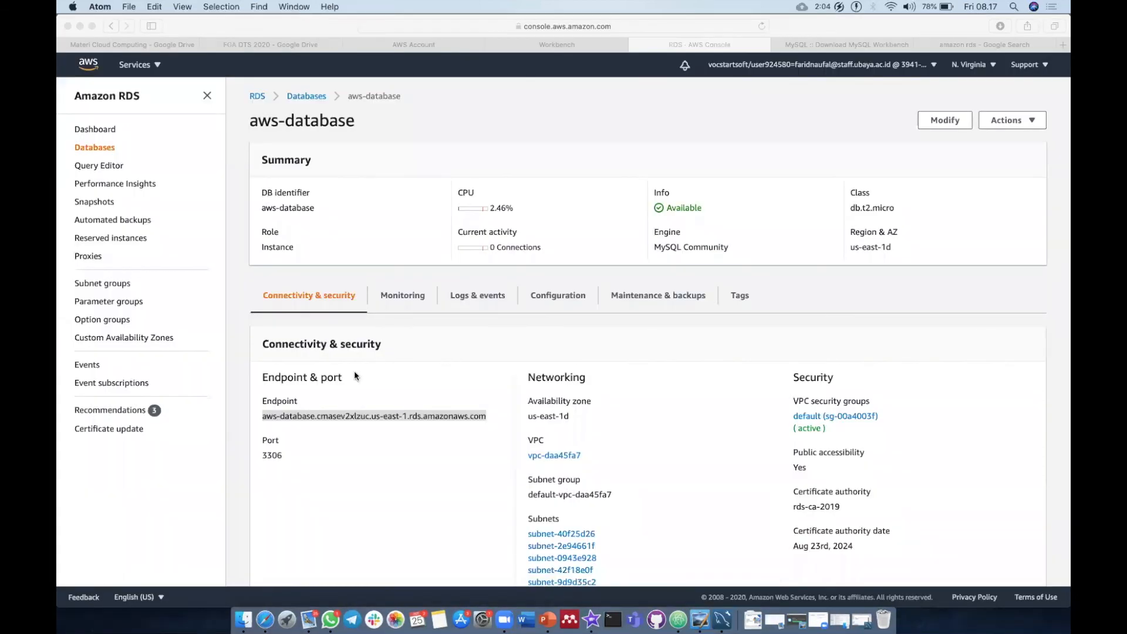
Step: Launch manager-osx from the XAMPP folder in Applications and authorize it with the account password
click(272, 615)
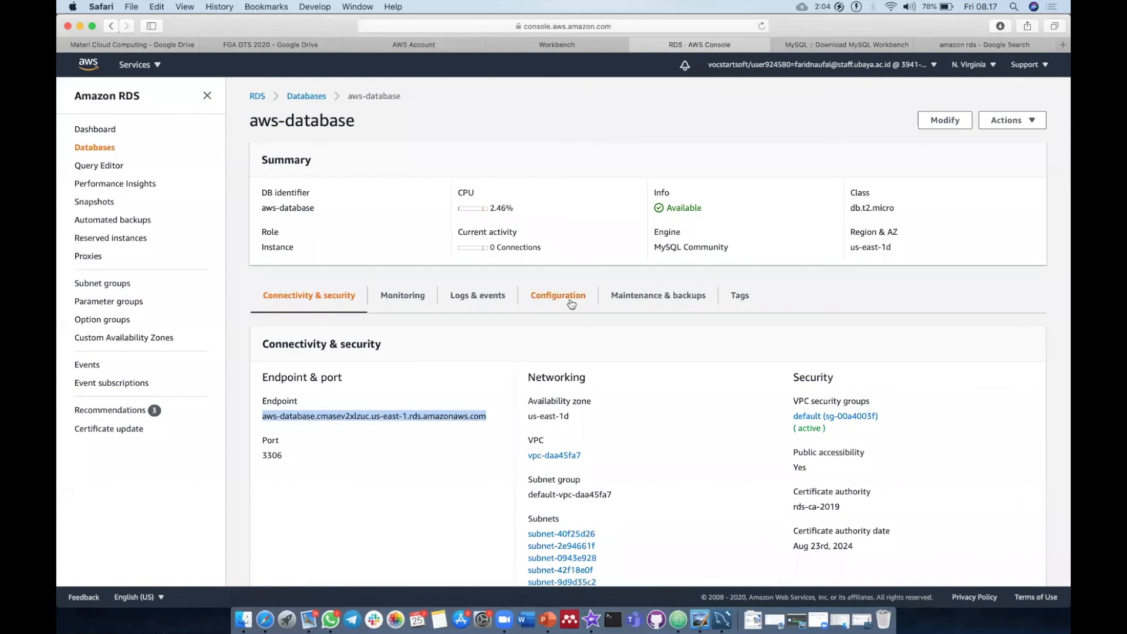
click(242, 616)
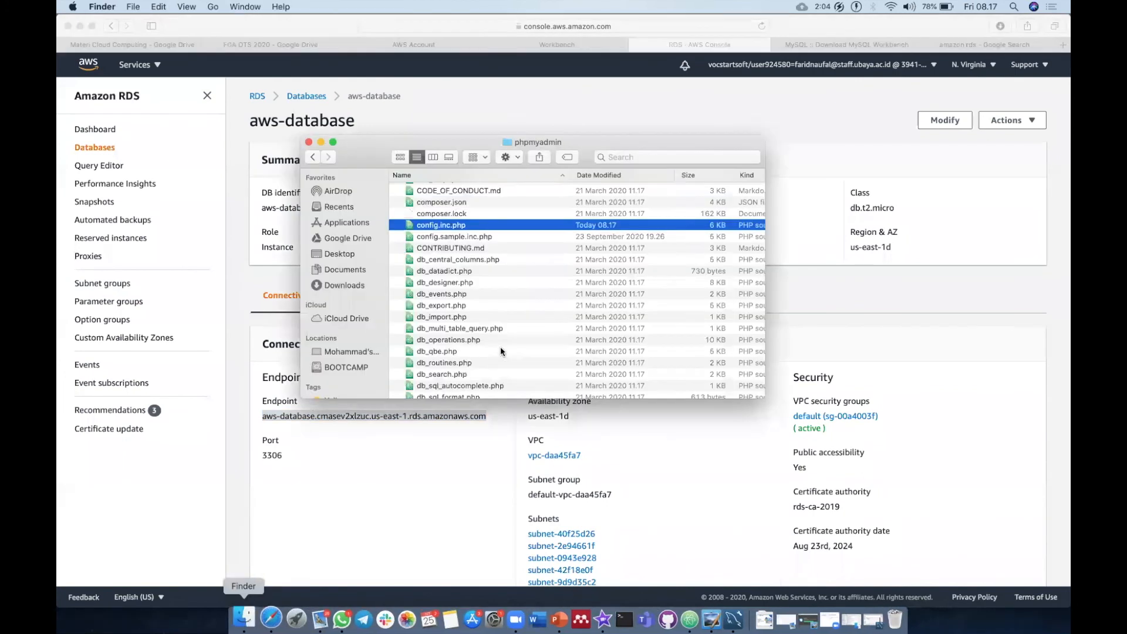
click(339, 224)
scroll(477, 249, down, 3)
double_click(427, 370)
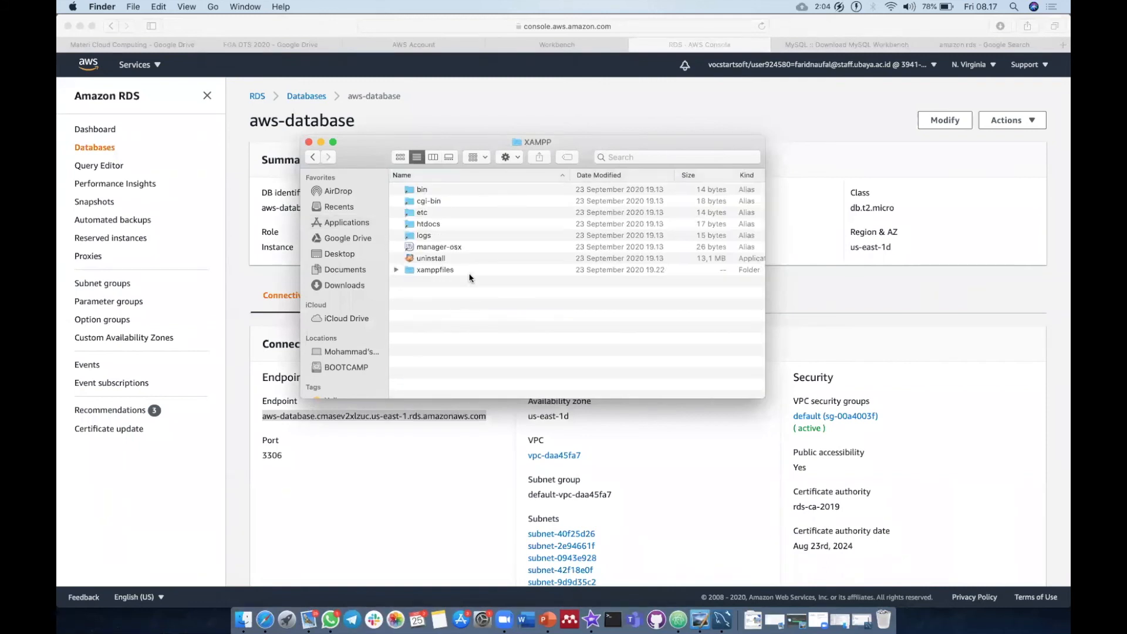
double_click(455, 249)
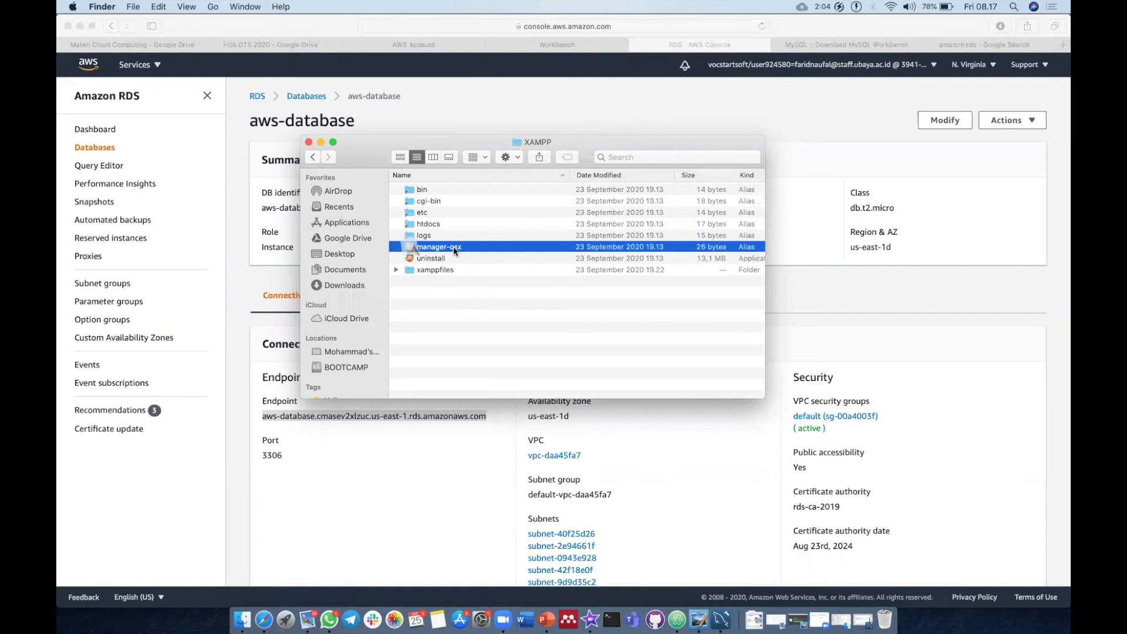
text(******)
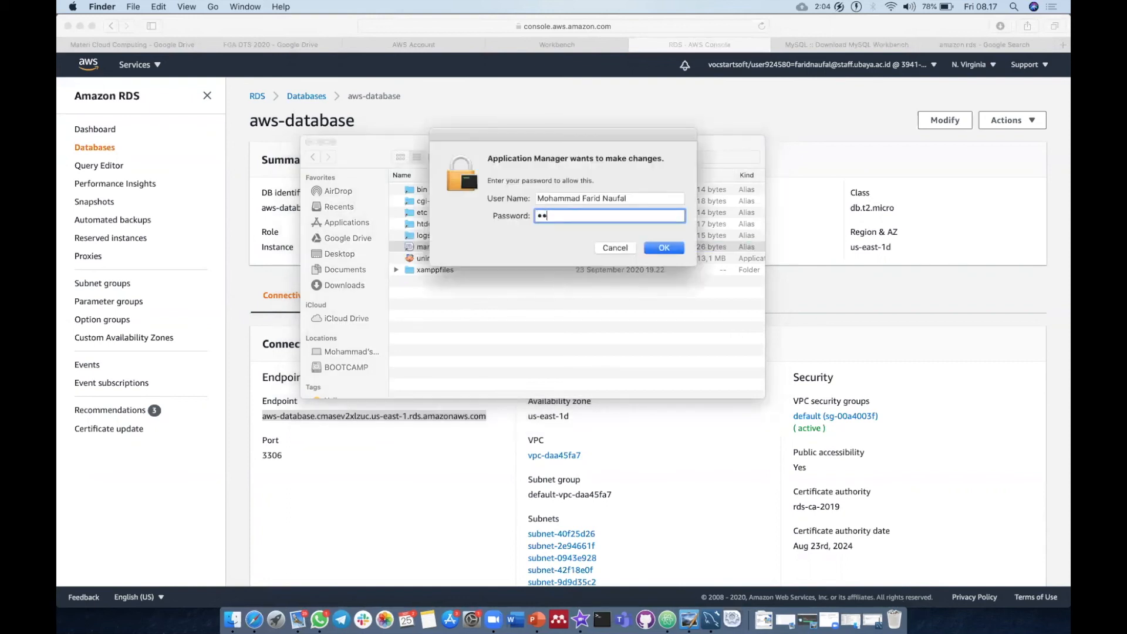
key(Return)
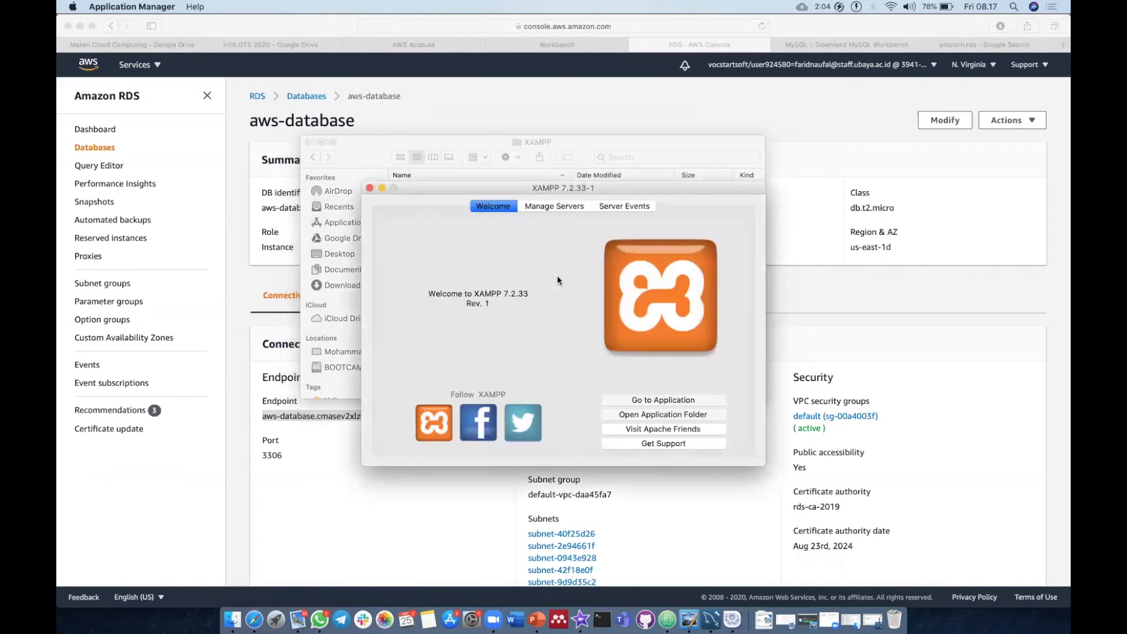
Step: Start the Apache Web Server and the MySQL Database in the XAMPP manager
click(608, 208)
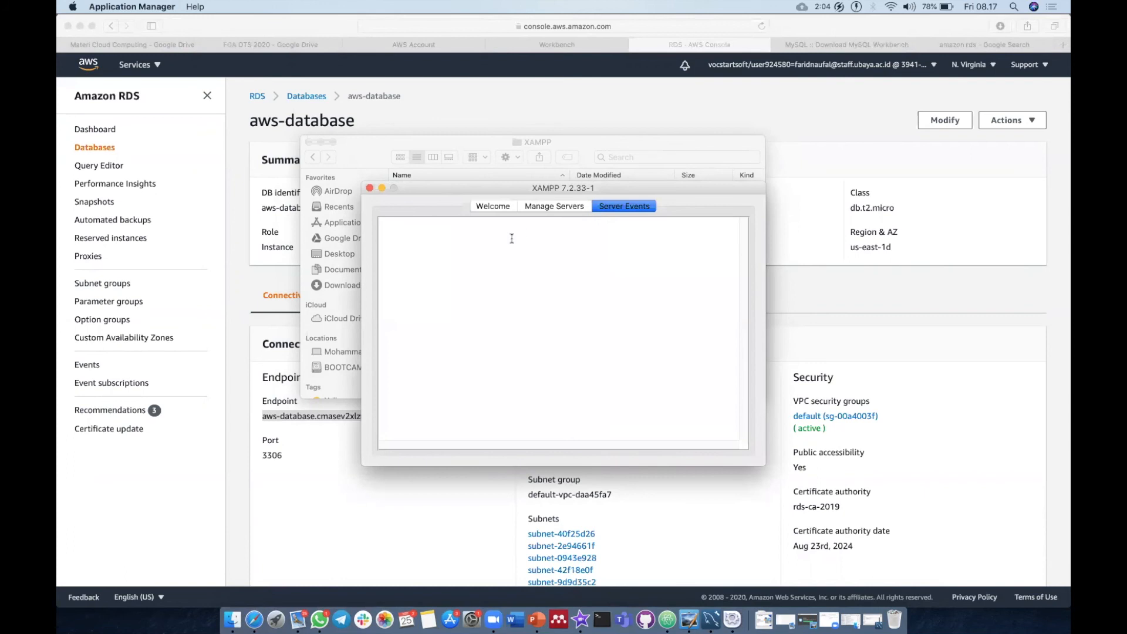
click(539, 206)
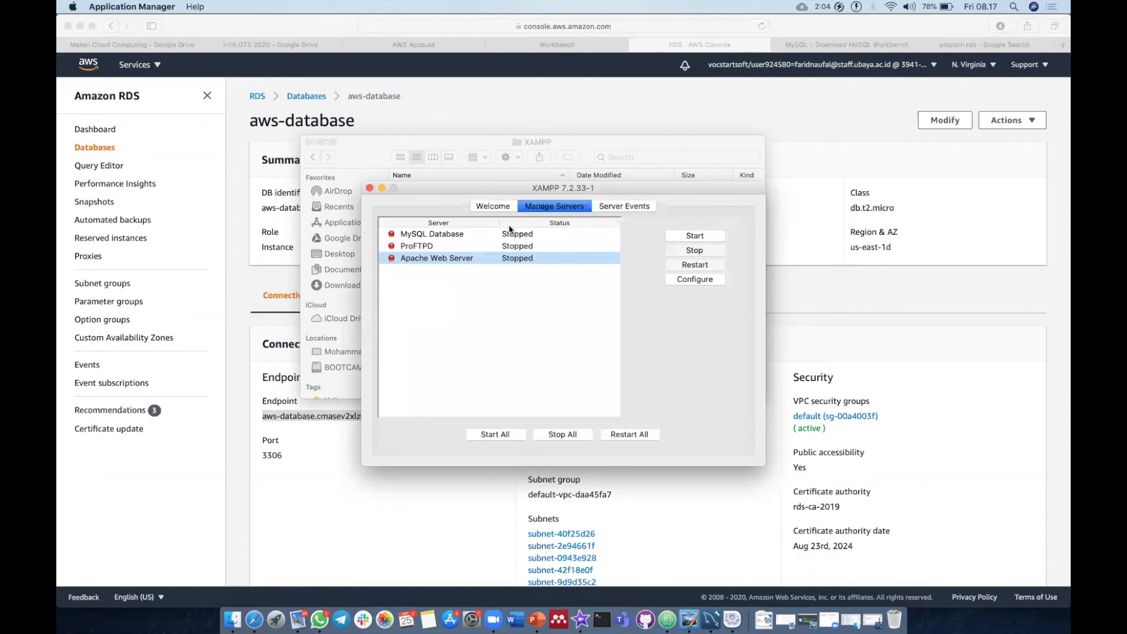
click(694, 236)
click(444, 235)
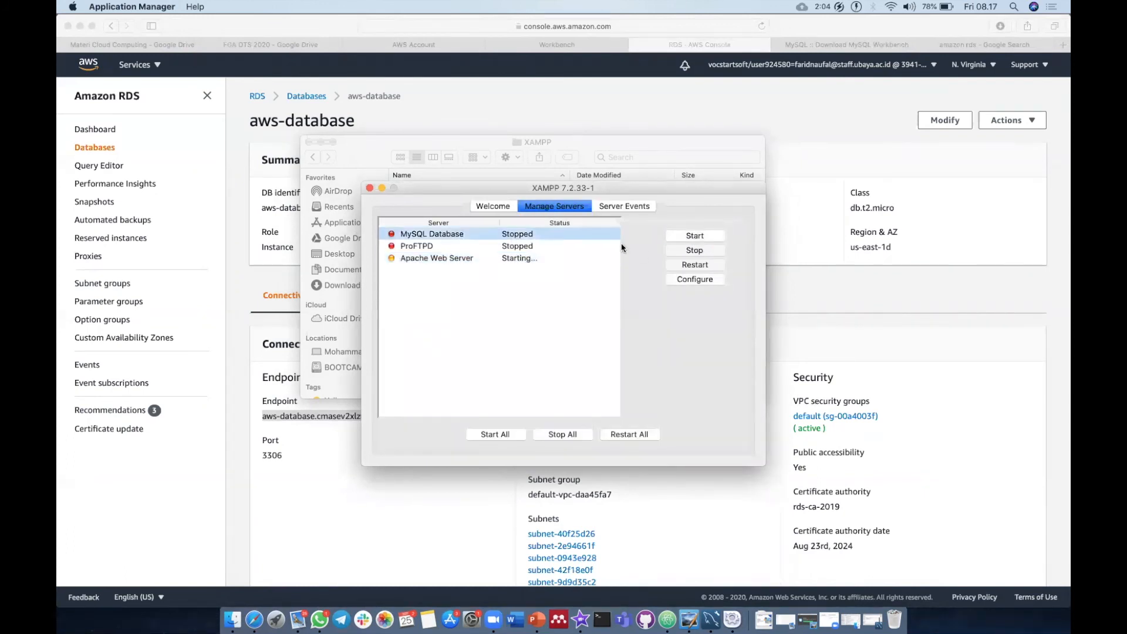
click(697, 237)
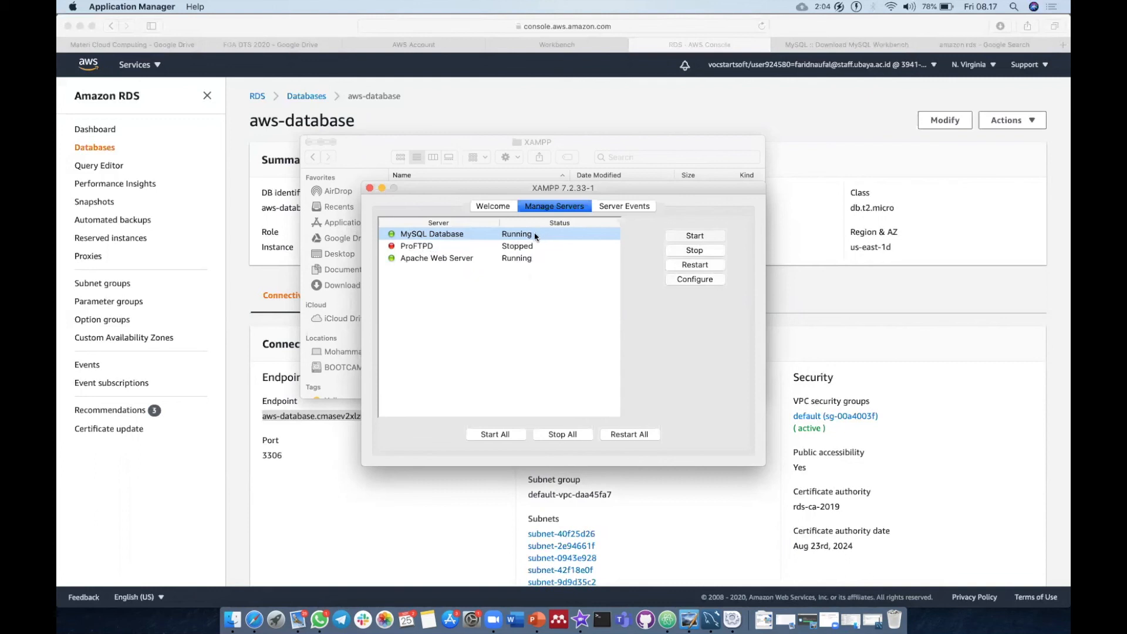
Step: Open localhost/phpmyadmin in a new browser tab and try to log out of the localhost server
click(830, 25)
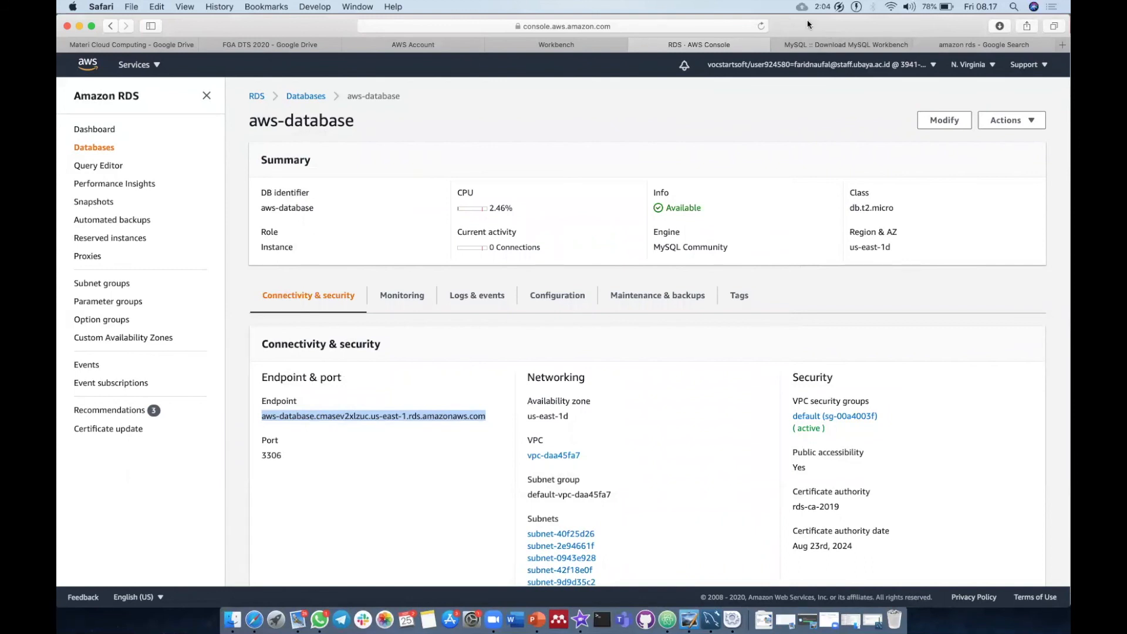
key(super+t)
text(localhost/)
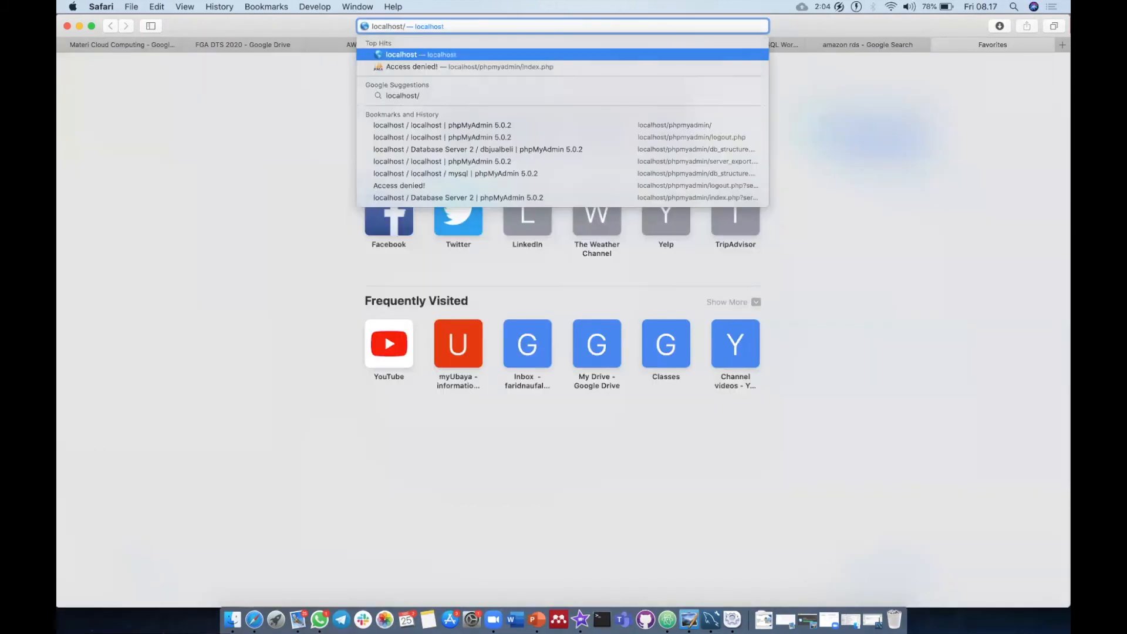
text(phpmyadmin)
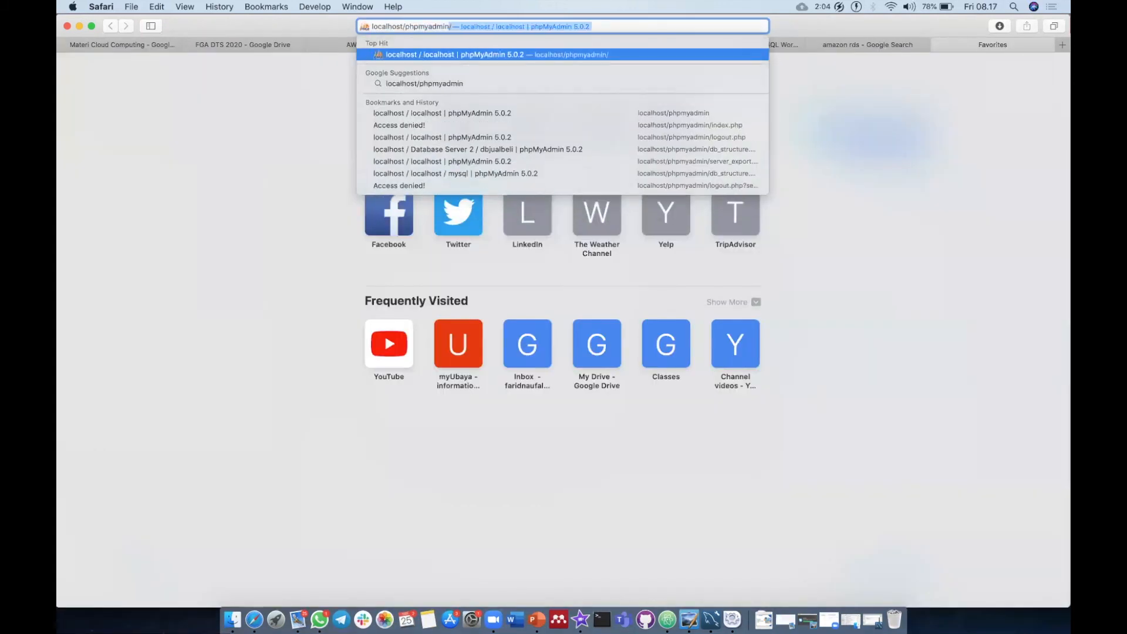
key(Return)
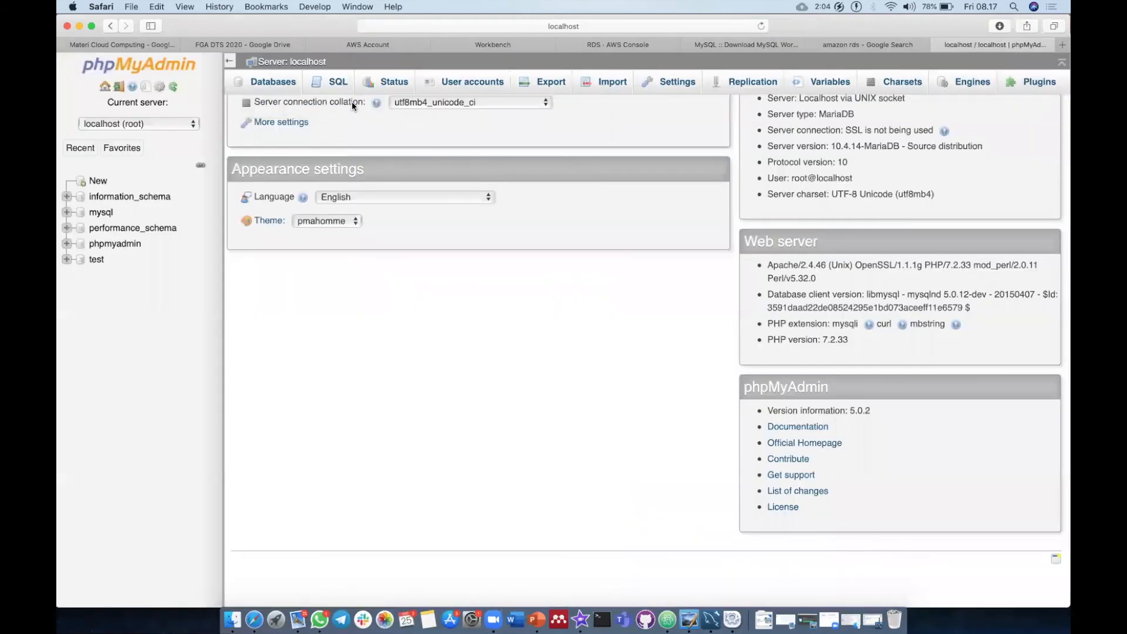
click(115, 86)
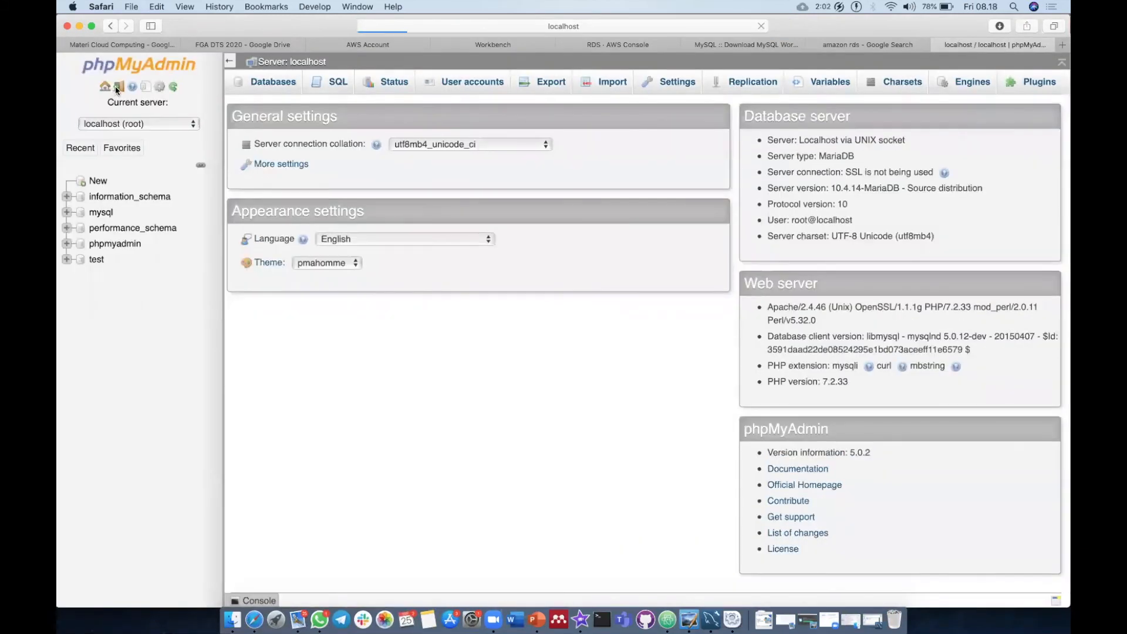
click(117, 89)
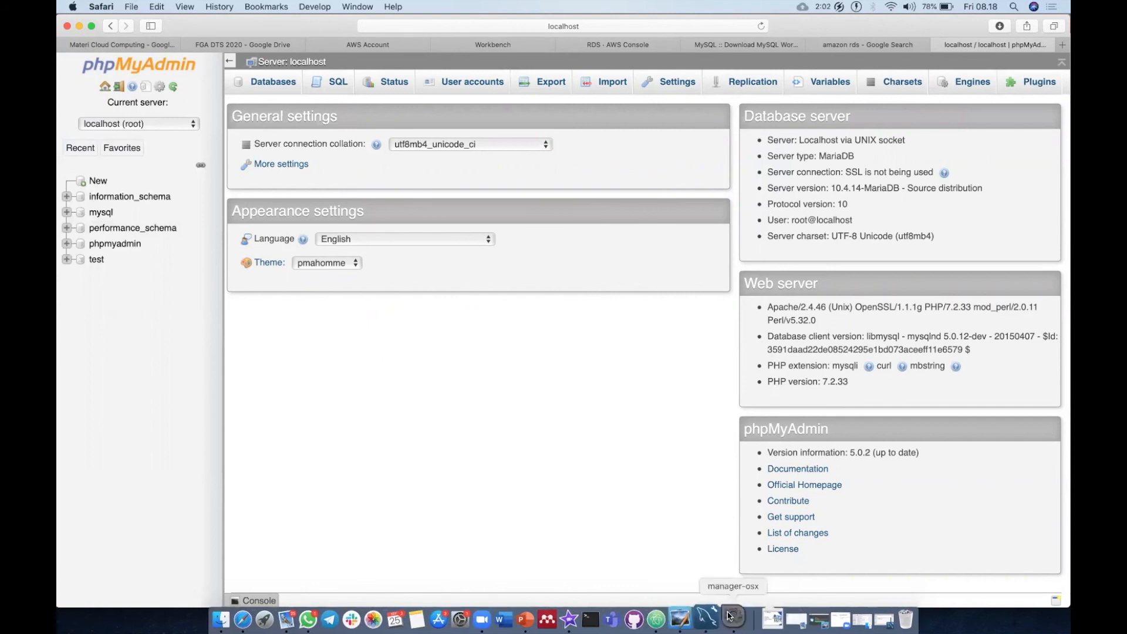
Step: Stop XAMPP's local MySQL Database and reload the phpMyAdmin page in the browser
click(692, 618)
drag(680, 188, 428, 188)
click(444, 251)
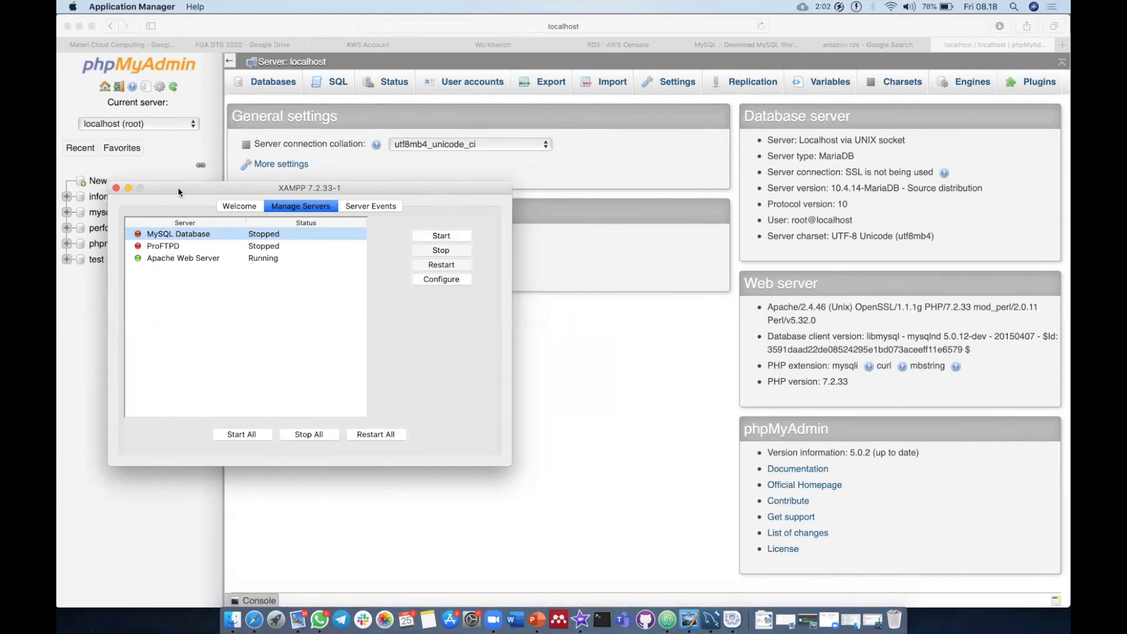
click(104, 311)
click(605, 26)
key(Return)
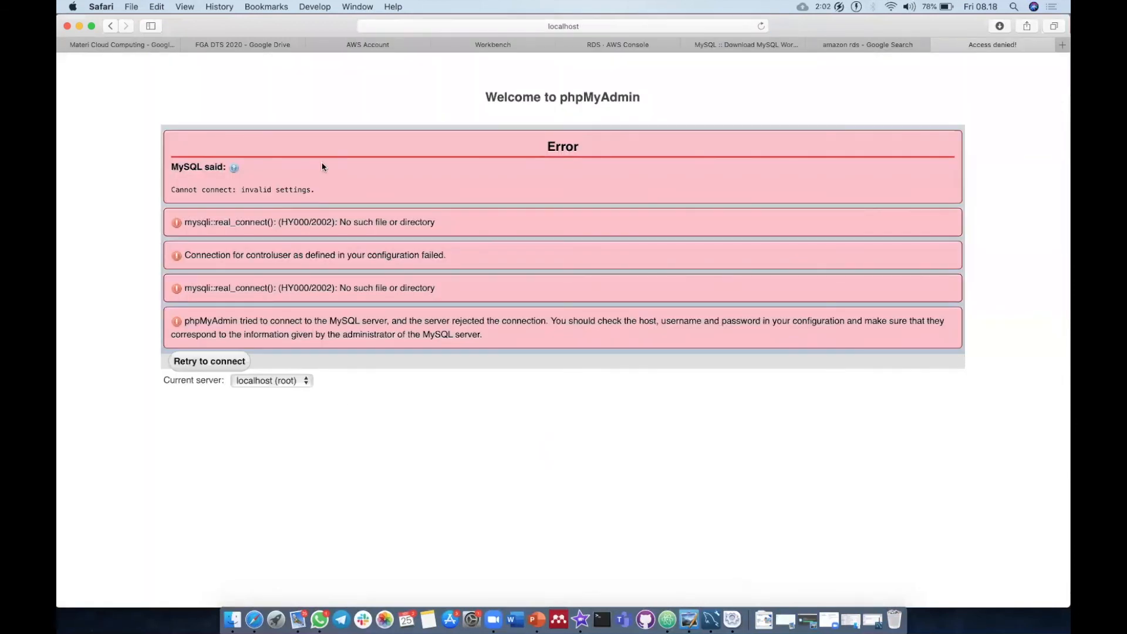
Step: Switch phpMyAdmin to the aws-database server, log in as admin with the database password, and decline saving the password
click(256, 382)
click(259, 395)
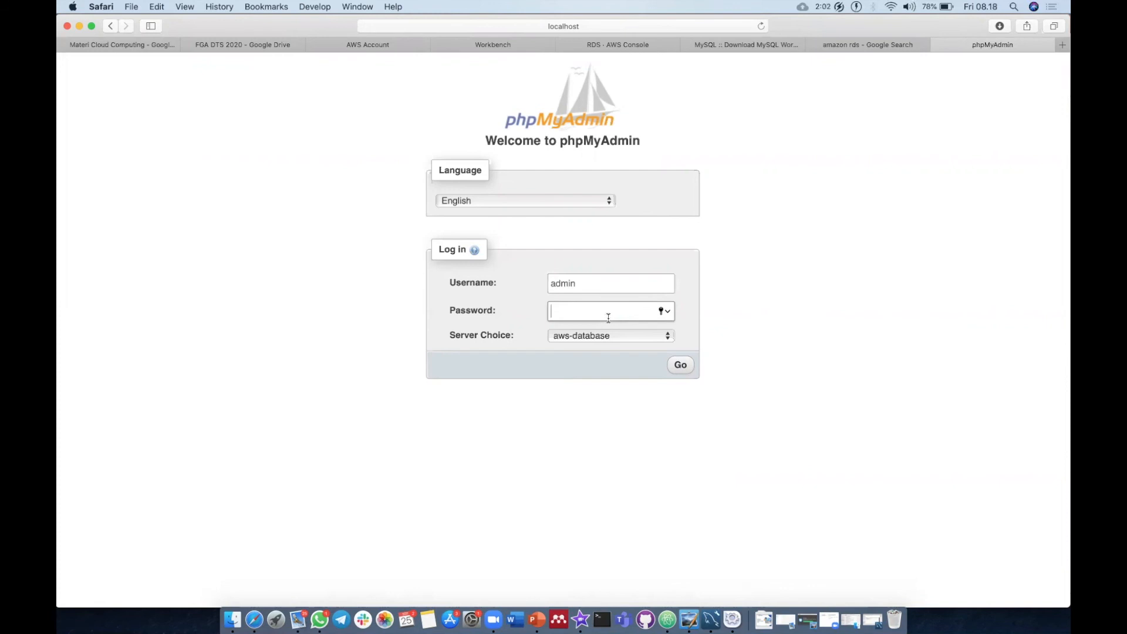
text(*********)
click(672, 364)
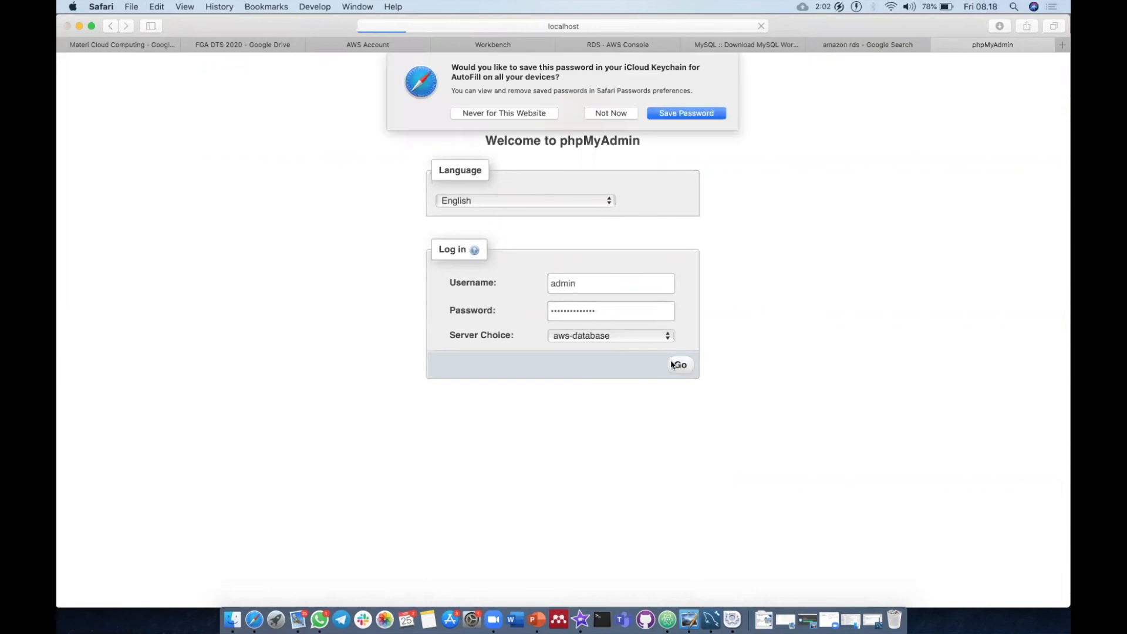
click(622, 117)
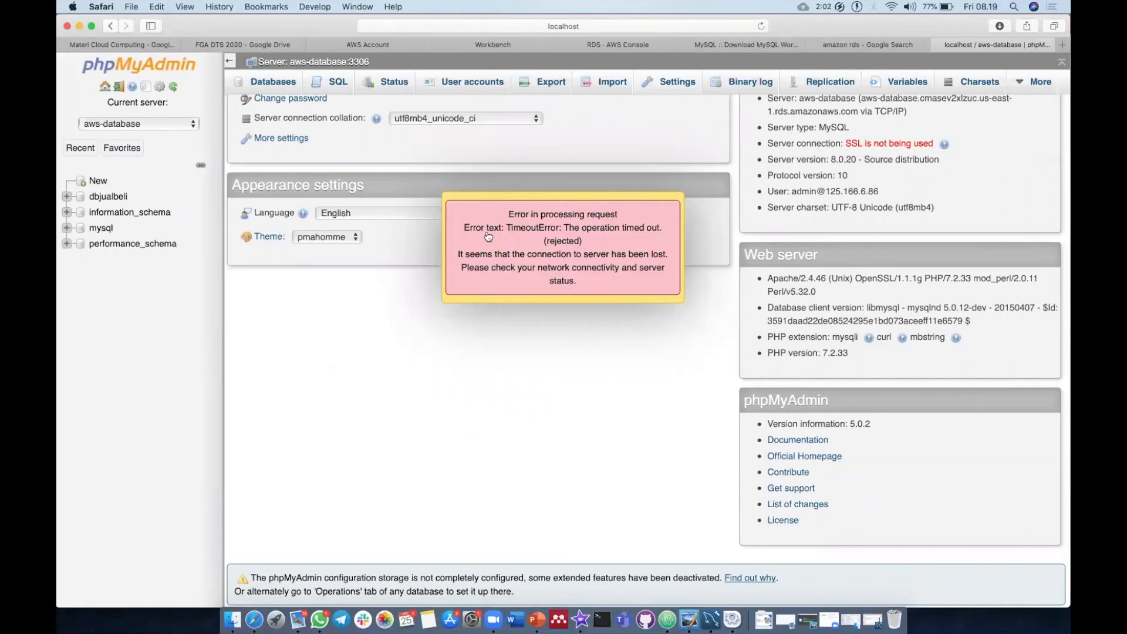
Step: Reload the phpMyAdmin page and quit MySQL Workbench
click(759, 26)
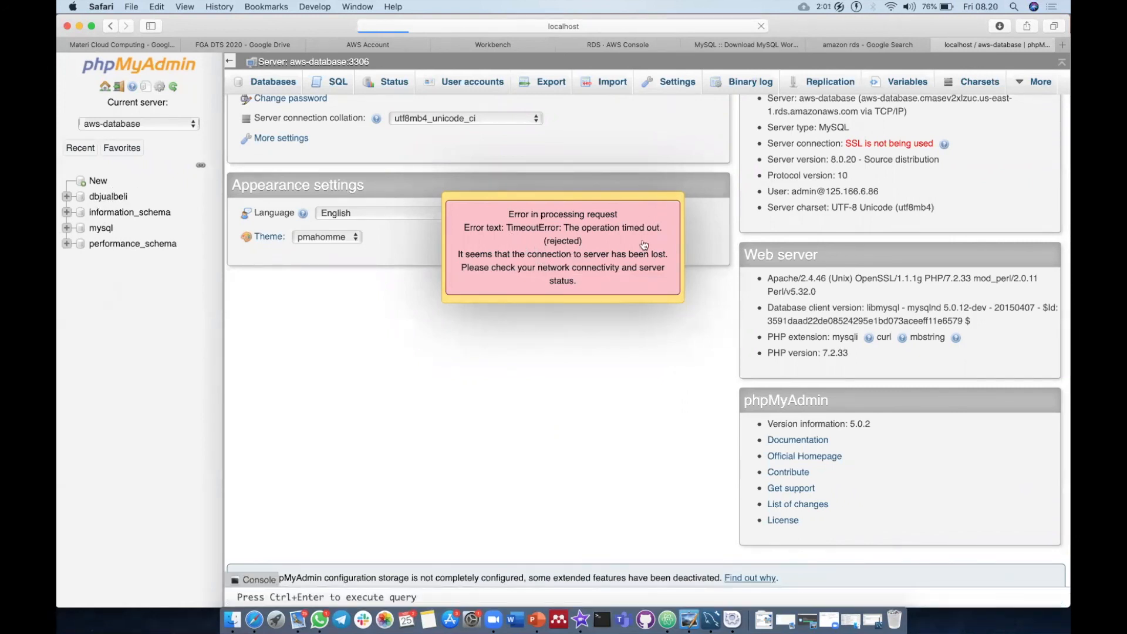
click(710, 619)
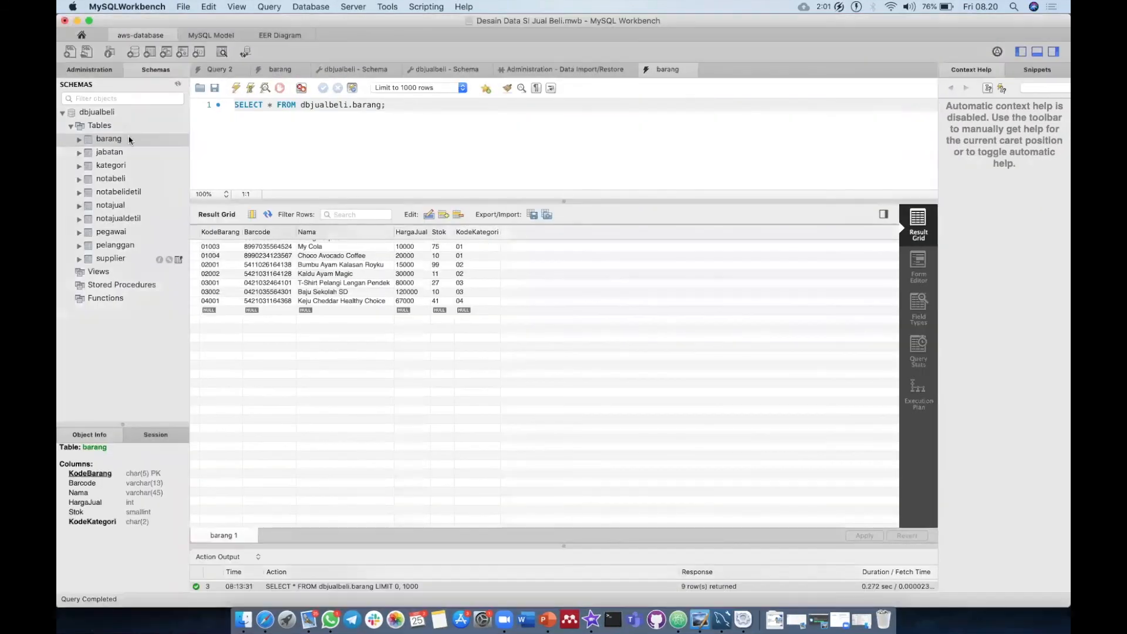
click(77, 21)
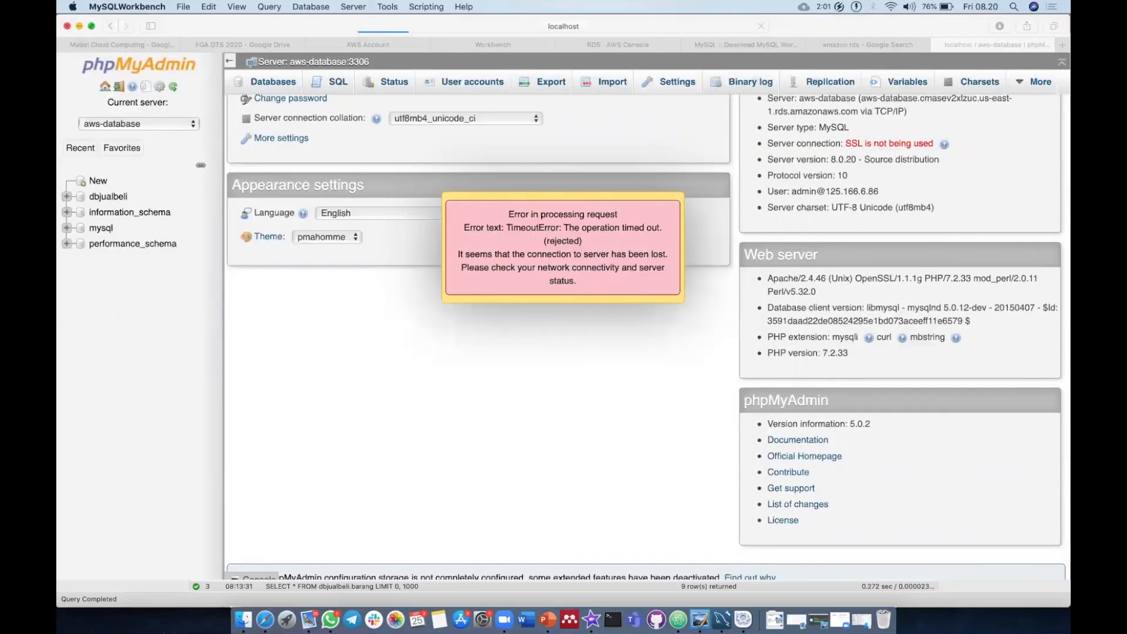
right_click(722, 618)
click(728, 580)
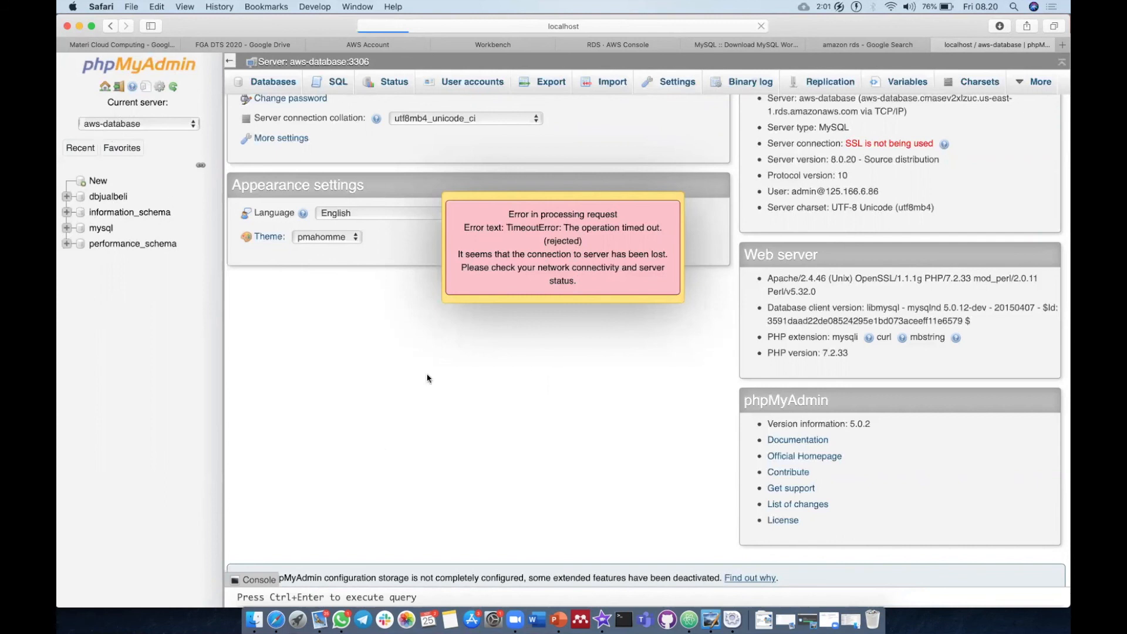
Step: Examine the CloudWatch monitoring graphs of the aws-database instance in the RDS console
click(386, 45)
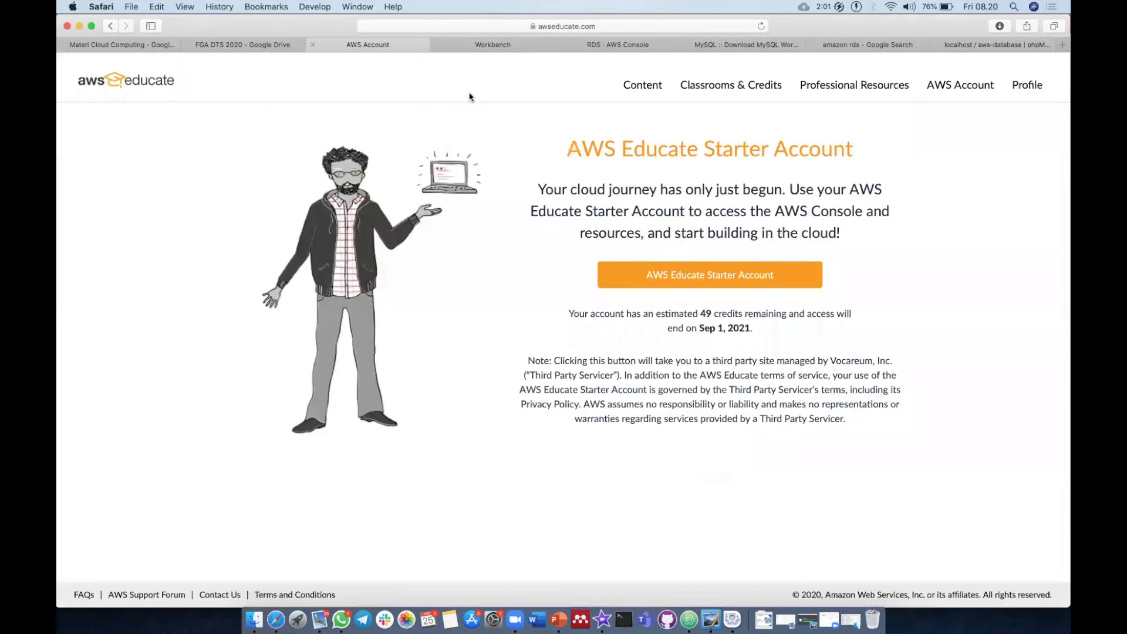
click(487, 44)
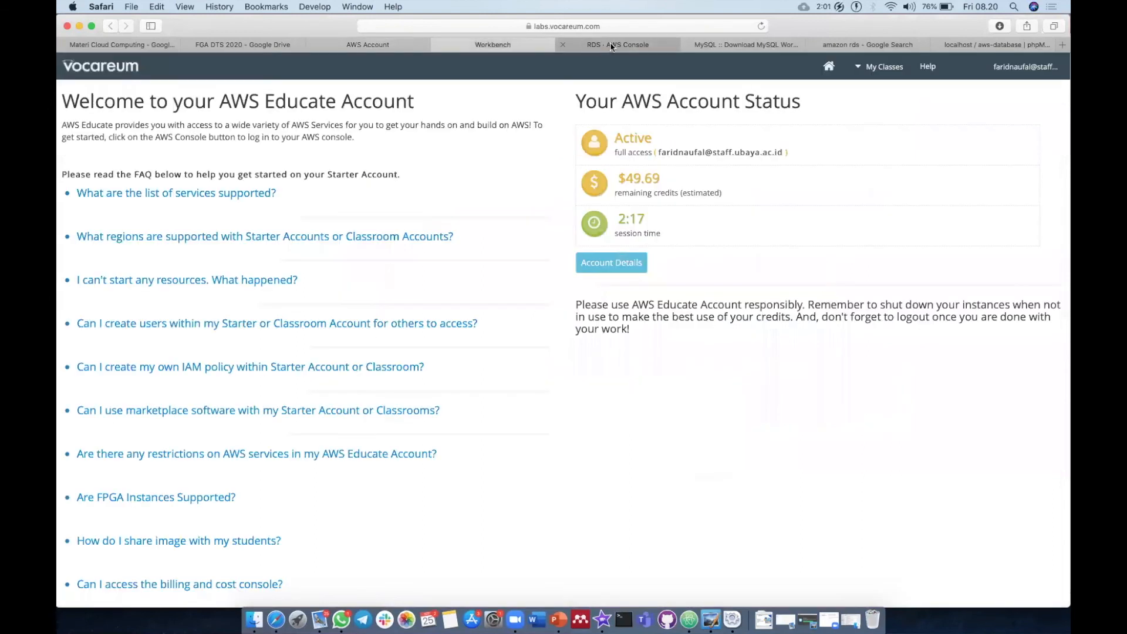
click(610, 45)
click(405, 296)
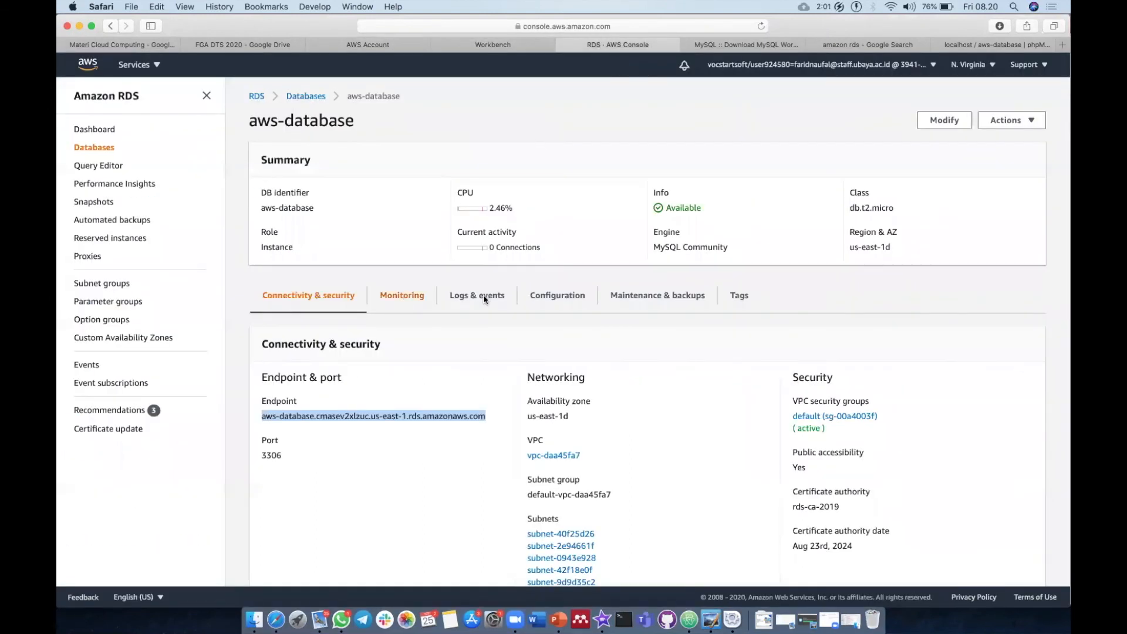
scroll(493, 309, down, 1)
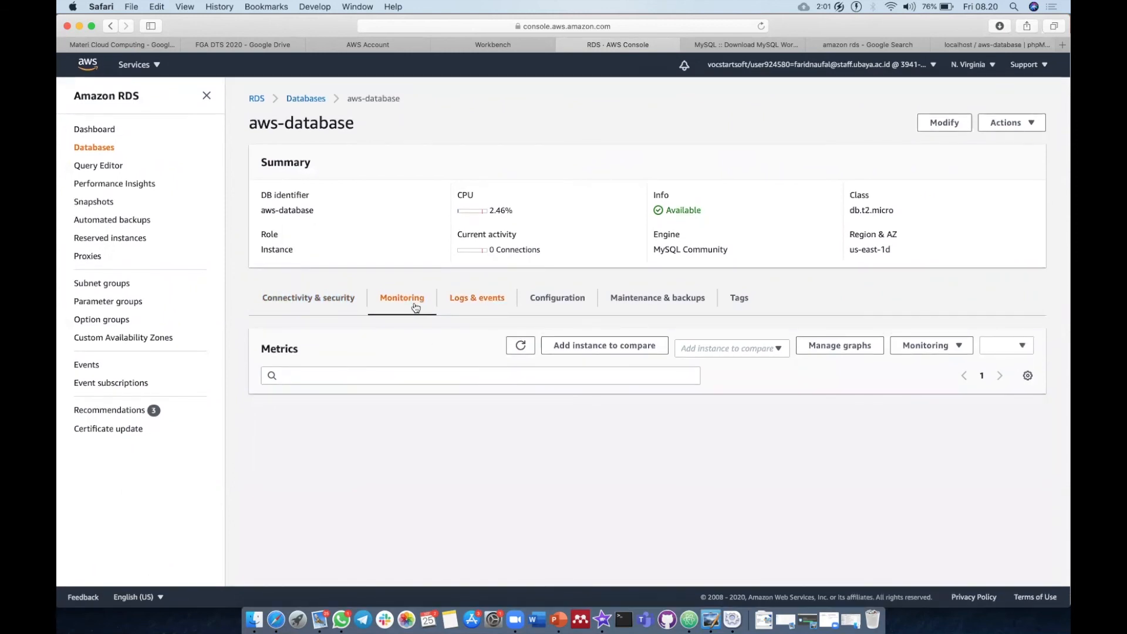
scroll(413, 305, down, 3)
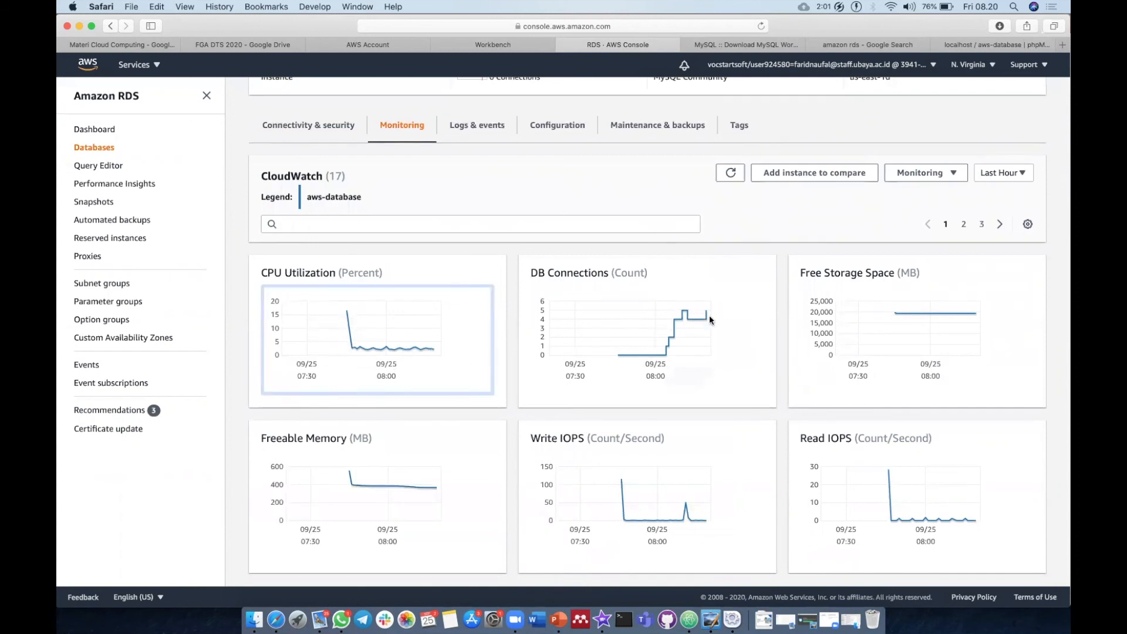
scroll(896, 330, down, 1)
scroll(897, 332, up, 5)
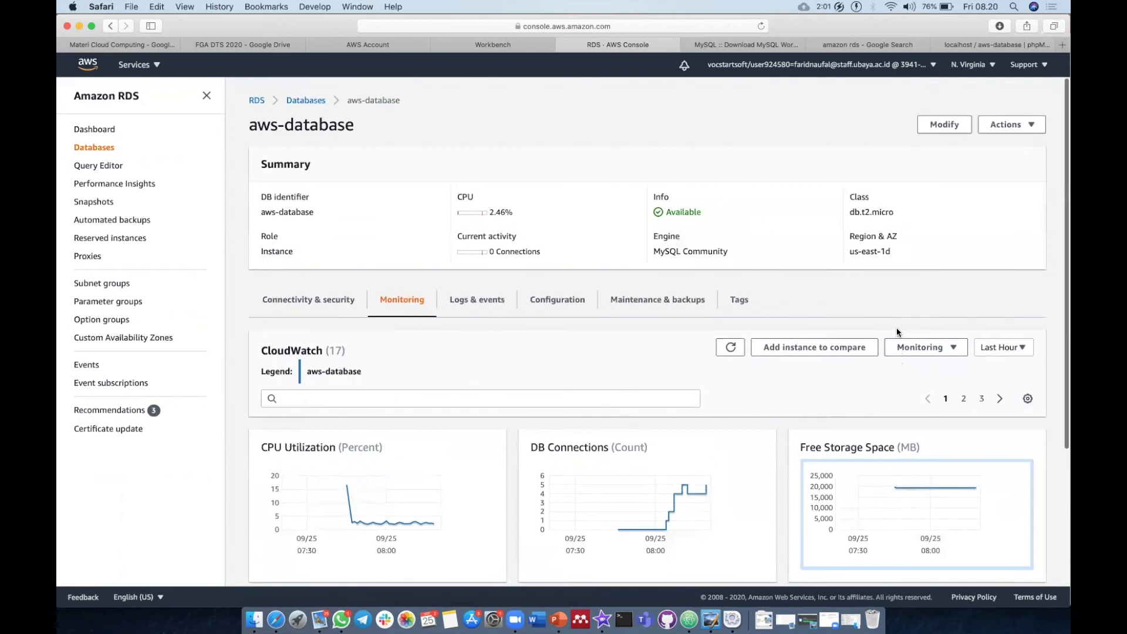
scroll(564, 149, down, 5)
Step: Review the aws-database instance's CloudWatch alarms, recent events and logs, leaving the event list preferences unchanged
click(496, 124)
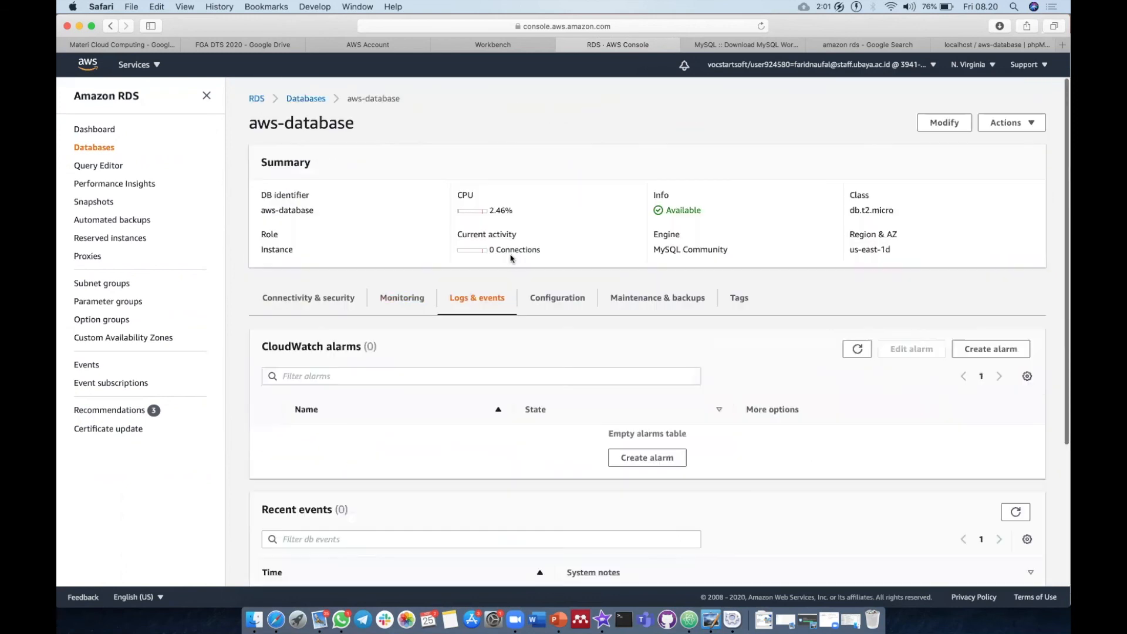
scroll(521, 317, down, 5)
scroll(519, 311, up, 2)
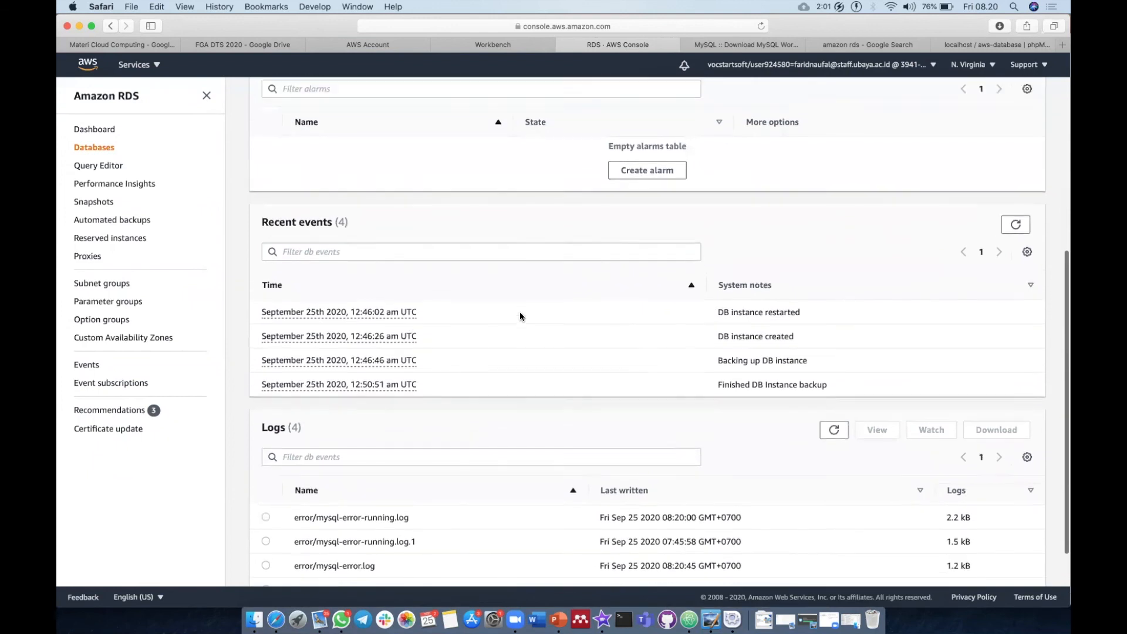
scroll(519, 314, down, 3)
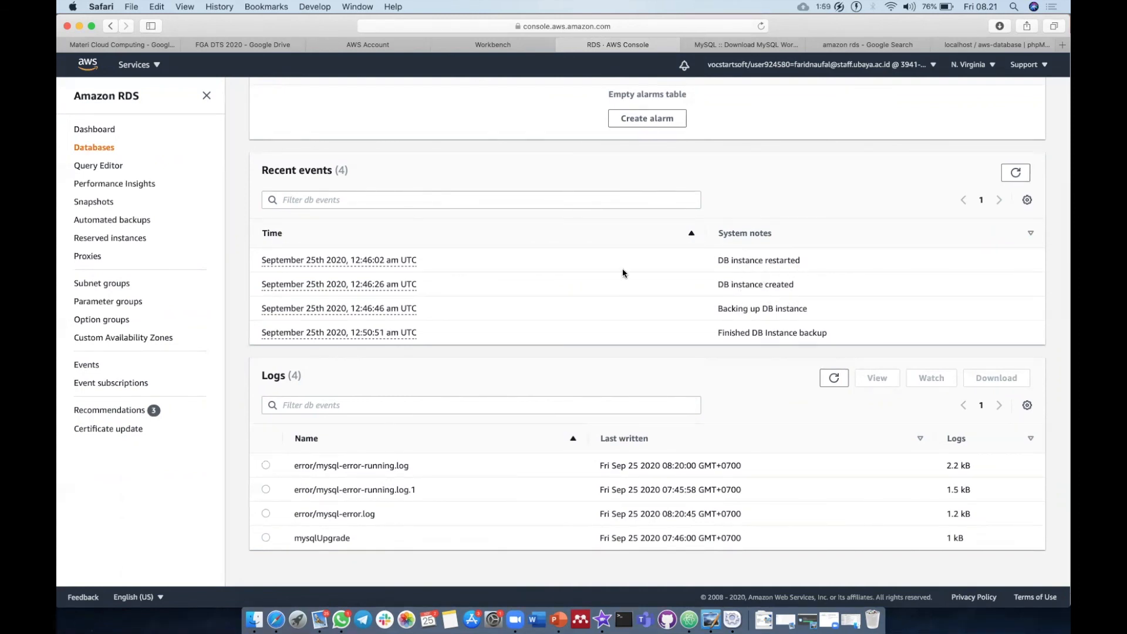
scroll(622, 272, up, 3)
scroll(623, 274, down, 3)
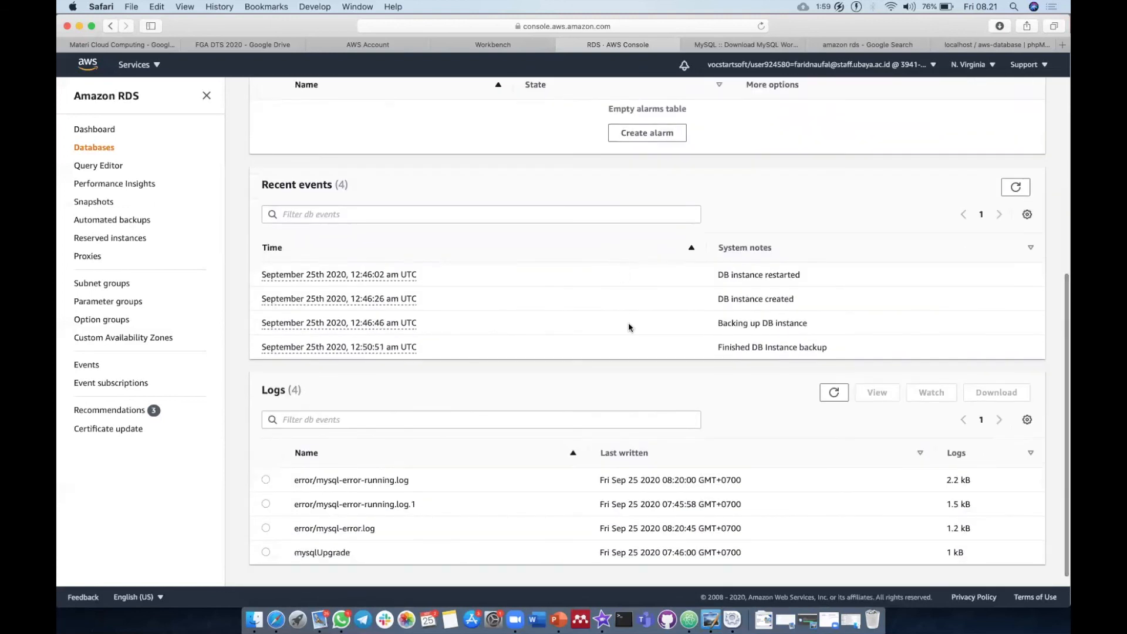
scroll(633, 329, up, 1)
scroll(639, 331, up, 8)
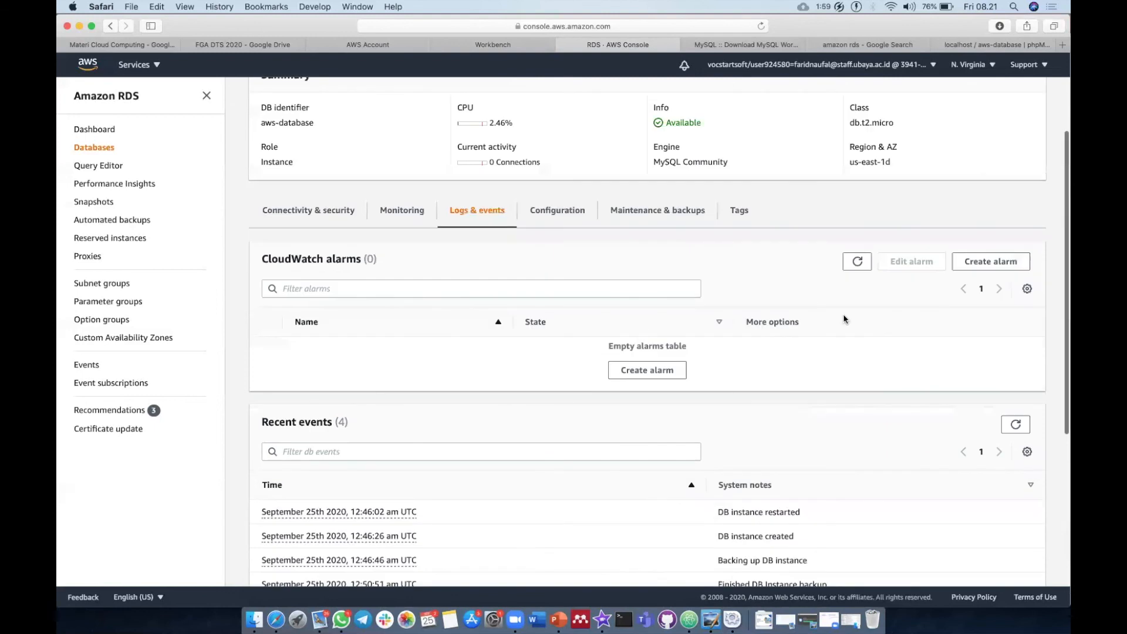
scroll(853, 403, down, 2)
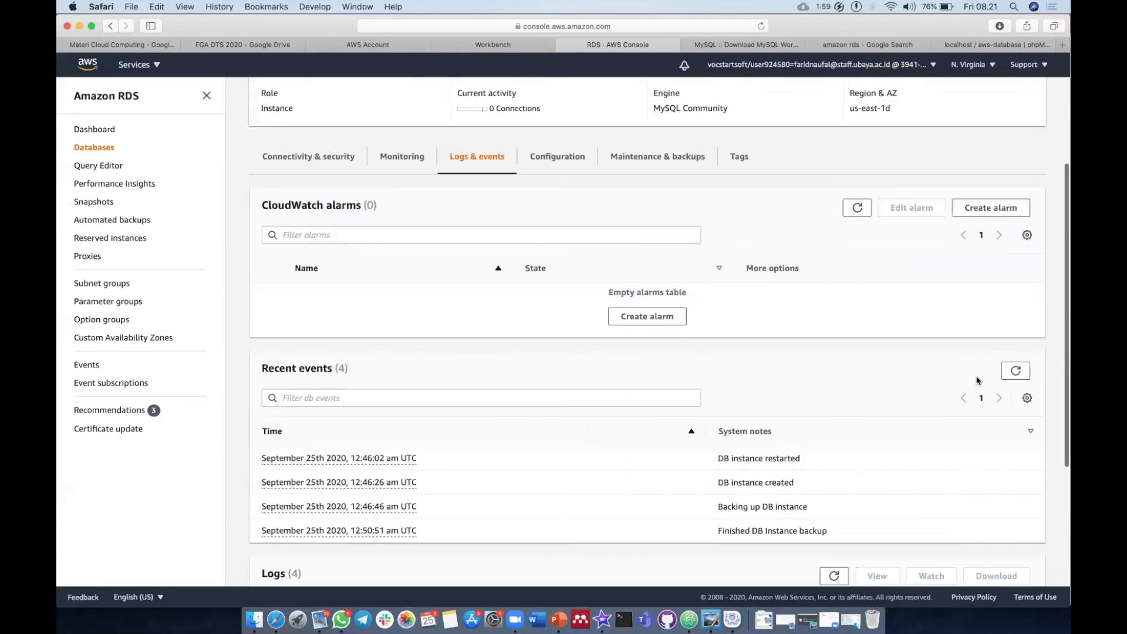
click(1026, 398)
click(696, 239)
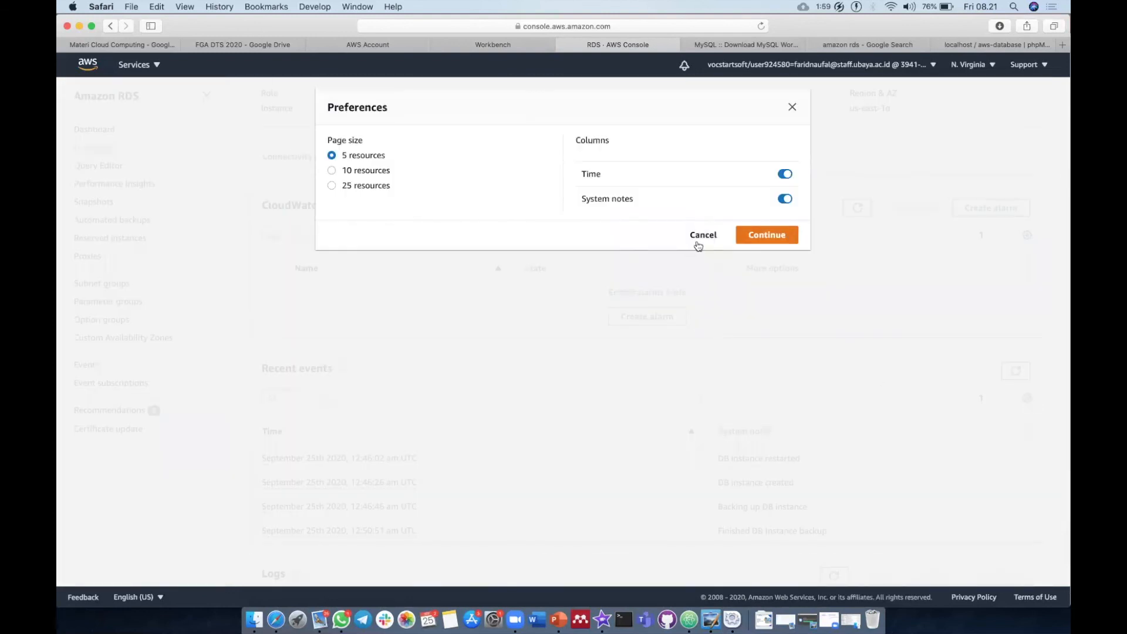
scroll(558, 349, up, 9)
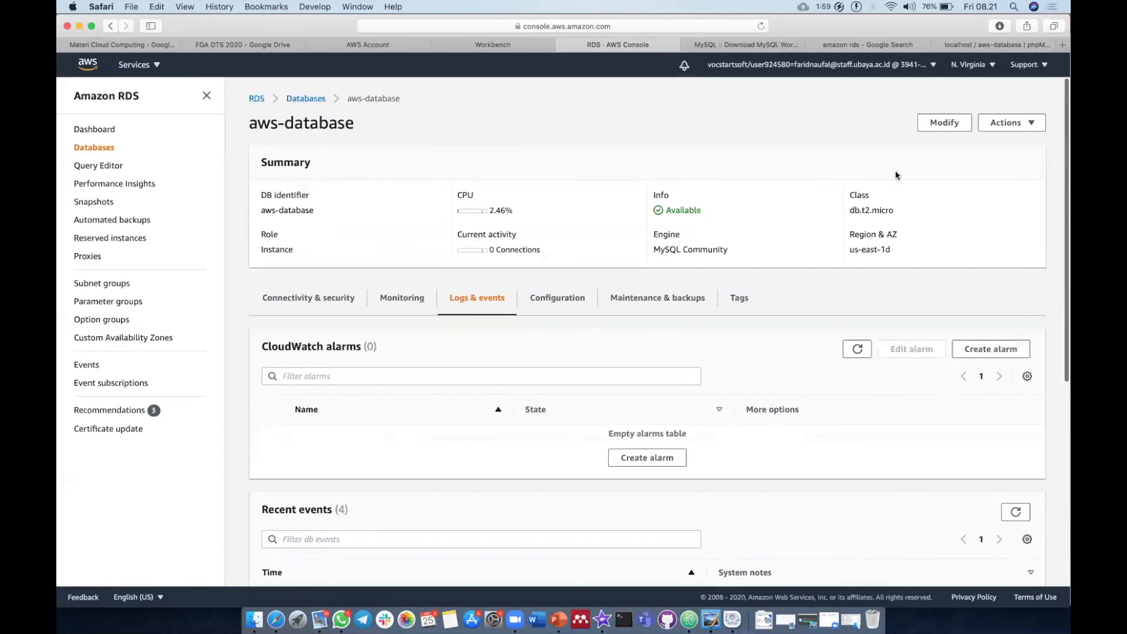